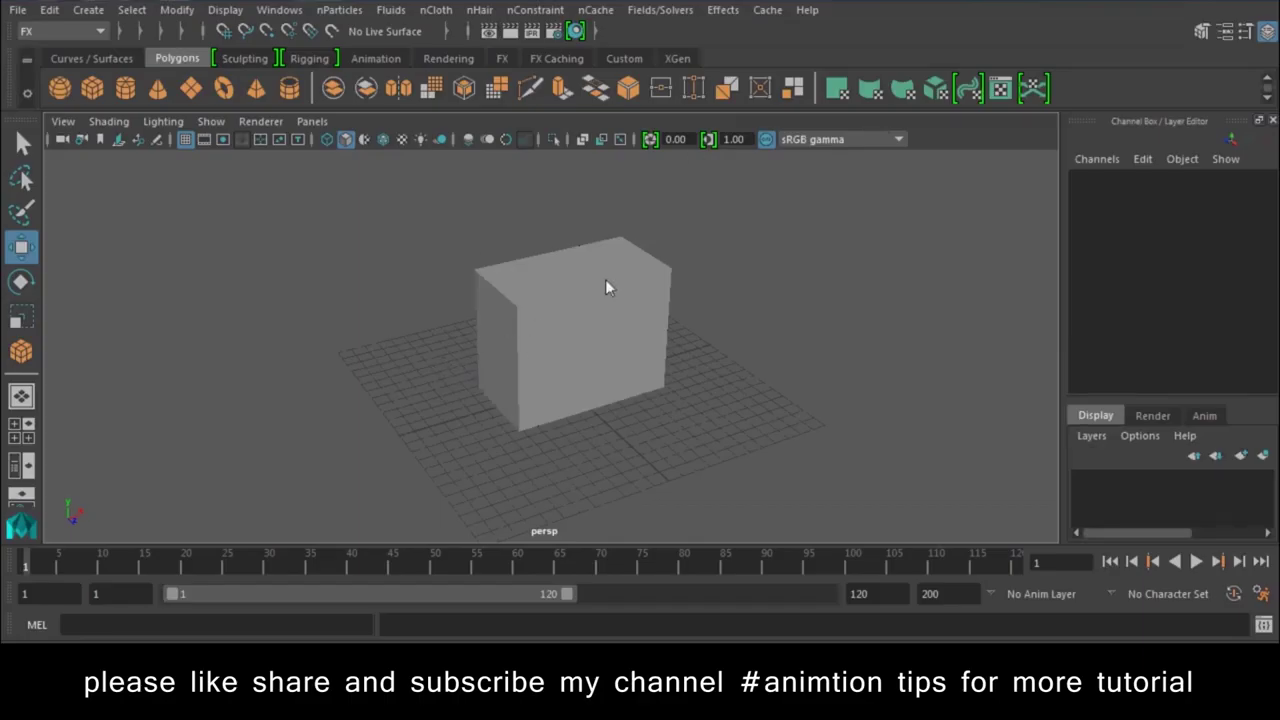
# Step: Draw a large polygon plane and raise it to Translate Y 21.186 above the cube
pyautogui.click(190, 88)
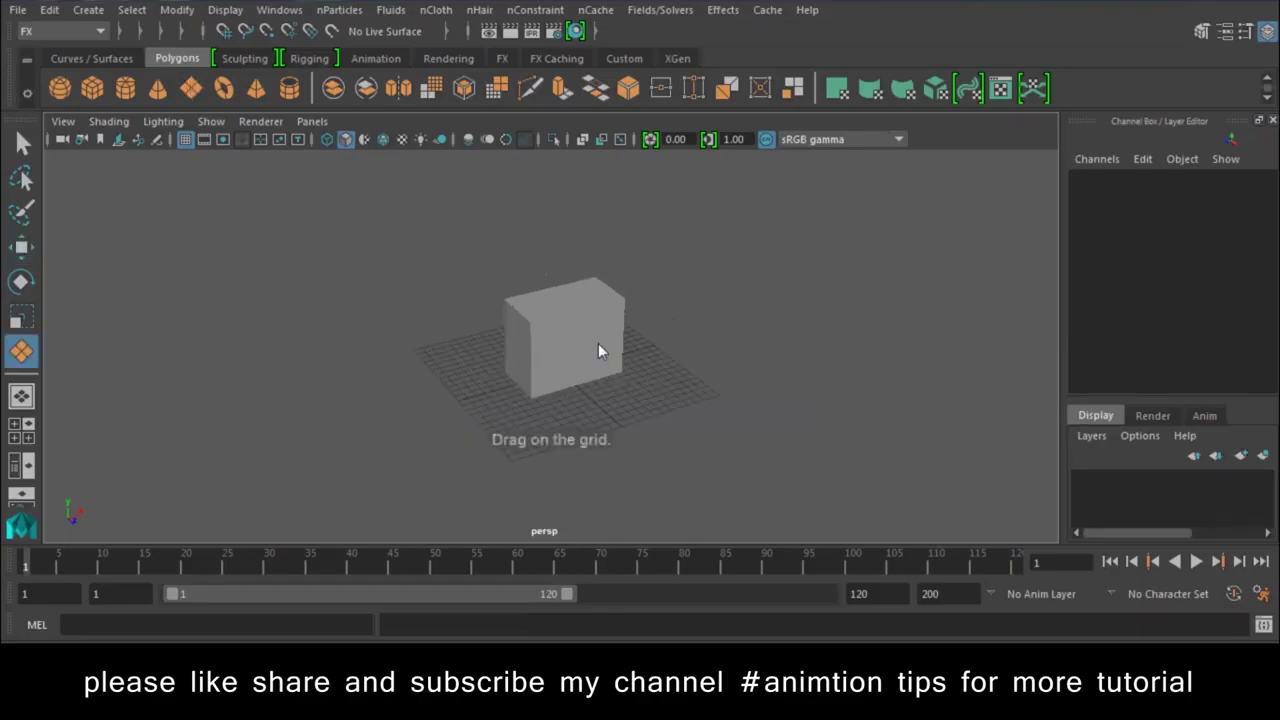
pyautogui.moveTo(293, 322); pyautogui.dragTo(890, 465)
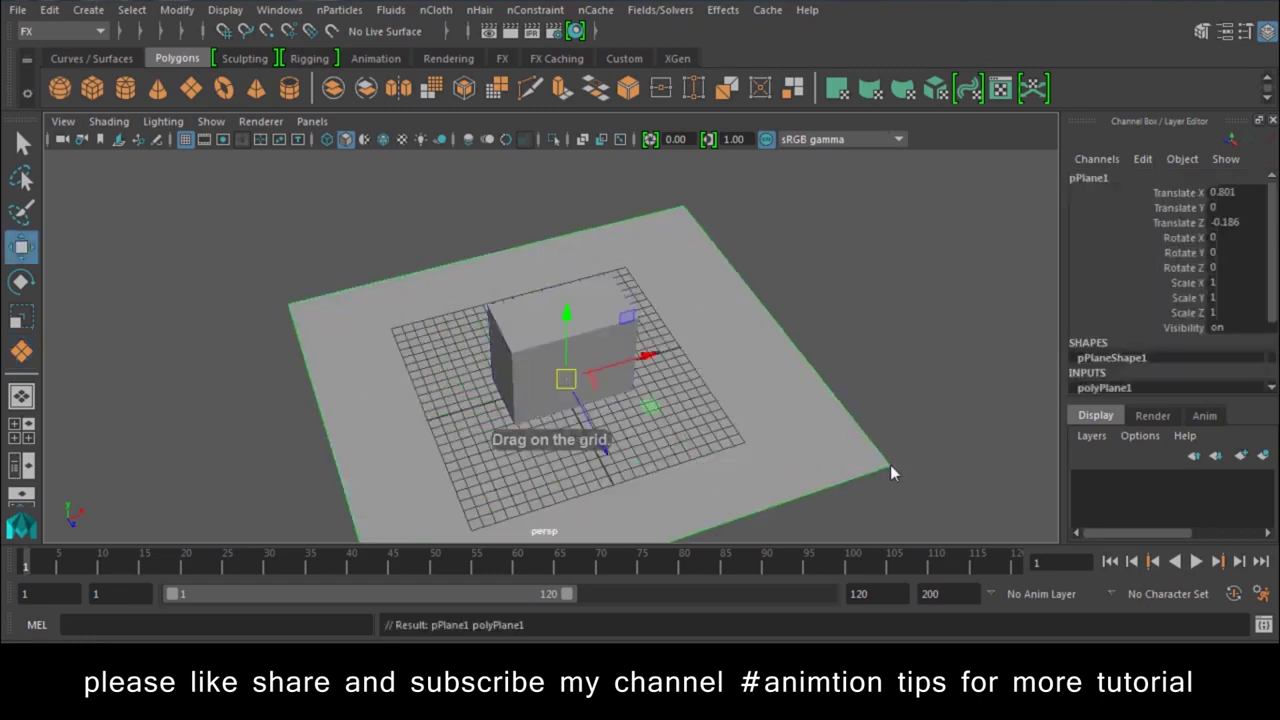
pyautogui.moveTo(679, 451)
pyautogui.keyDown('alt'); pyautogui.mouseDown()
pyautogui.moveTo(673, 369)
pyautogui.moveTo(594, 486)
pyautogui.mouseUp(); pyautogui.keyUp('alt')
pyautogui.moveTo(525, 407); pyautogui.dragTo(532, 121)
pyautogui.keyDown('alt'); pyautogui.moveTo(711, 330); pyautogui.dragTo(523, 328); pyautogui.keyUp('alt')
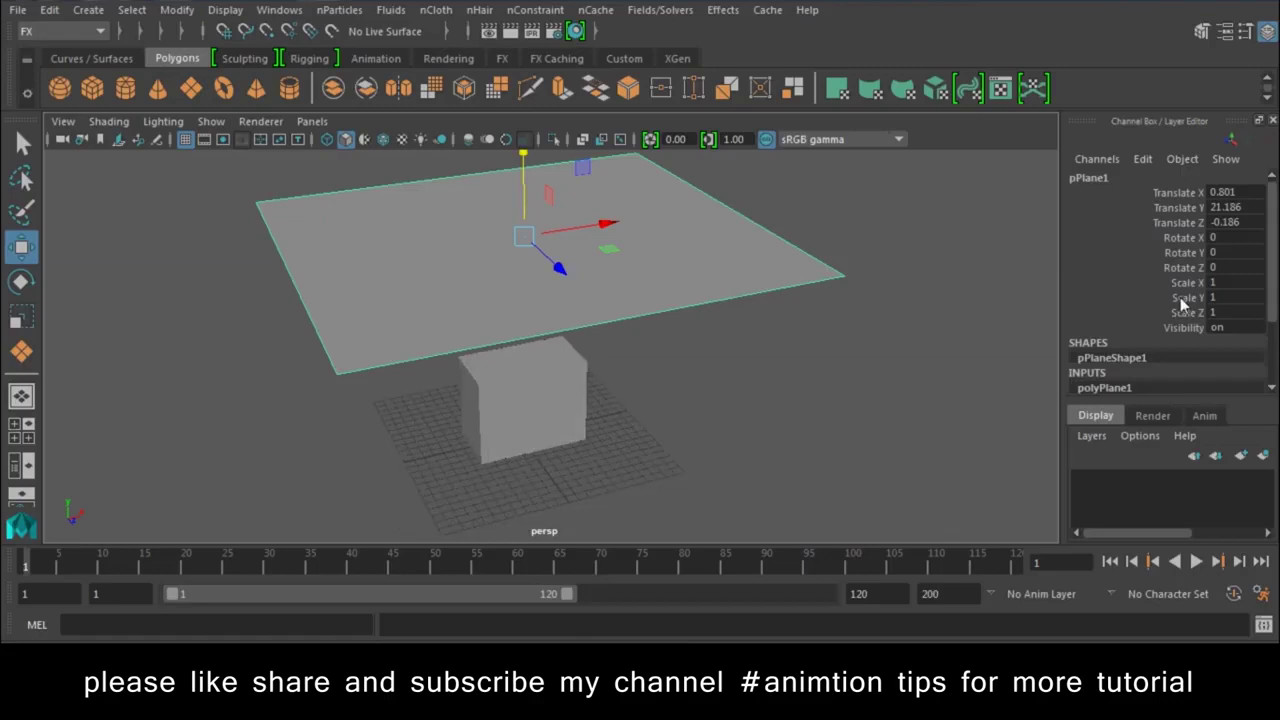
pyautogui.scroll(-3, 1180, 297)
# Step: Set the plane's Subdivisions Width and Height to 43 in the Channel Box
pyautogui.moveTo(1200, 343); pyautogui.dragTo(1200, 357)
pyautogui.moveTo(790, 400); pyautogui.dragTo(1022, 418, button='middle')
pyautogui.press('w')
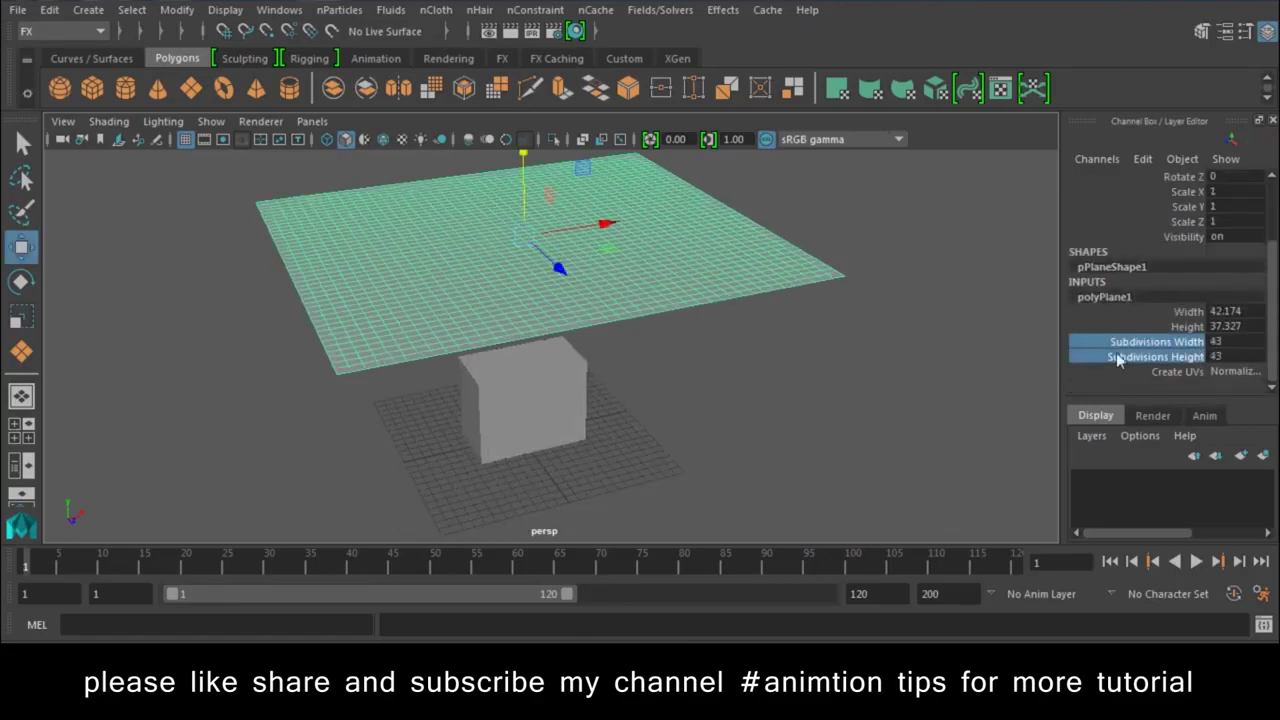
pyautogui.moveTo(638, 367)
pyautogui.keyDown('alt'); pyautogui.mouseDown()
pyautogui.moveTo(835, 440)
pyautogui.moveTo(647, 349)
pyautogui.moveTo(595, 346)
pyautogui.moveTo(709, 361)
pyautogui.moveTo(635, 340)
pyautogui.moveTo(720, 406)
pyautogui.moveTo(670, 392)
pyautogui.mouseUp(); pyautogui.keyUp('alt')
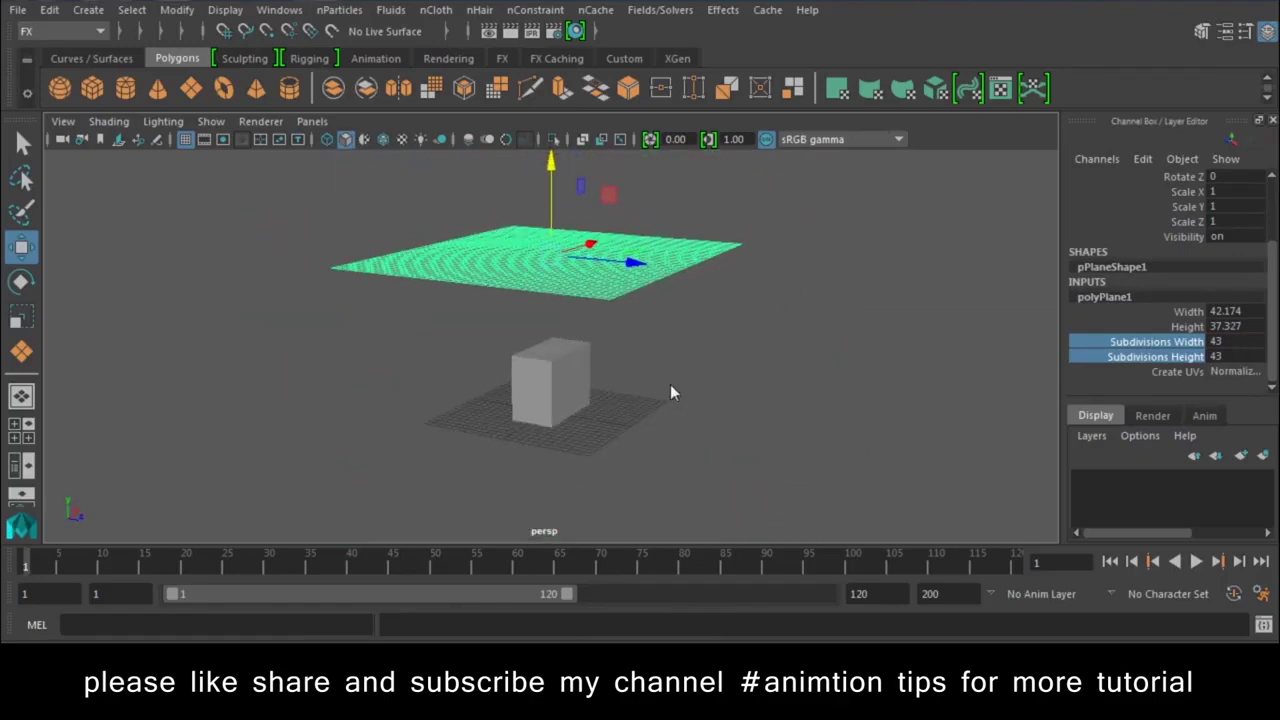
# Step: With the FX menu set active, tear off the nCloth menu as a floating panel at upper right
pyautogui.click(45, 31)
pyautogui.click(25, 106)
pyautogui.click(455, 18)
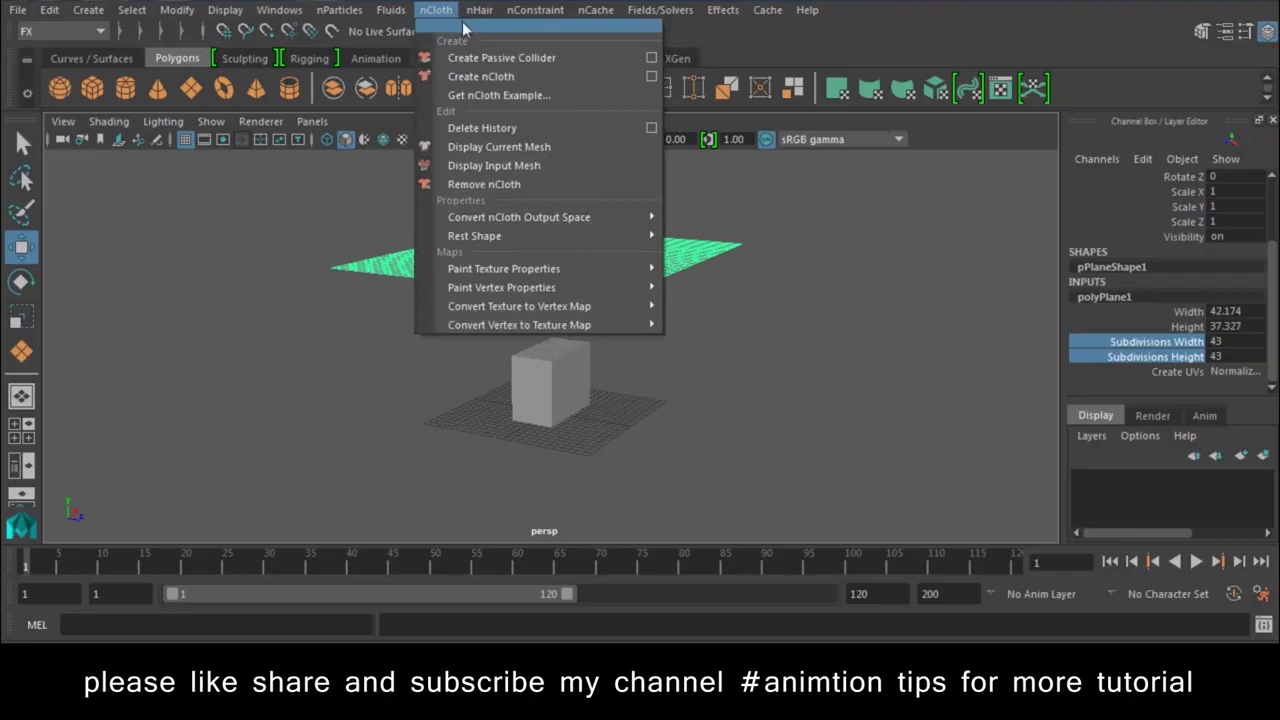
pyautogui.click(462, 30)
pyautogui.moveTo(474, 11)
pyautogui.mouseDown()
pyautogui.moveTo(1062, 97)
pyautogui.moveTo(1065, 80)
pyautogui.mouseUp()
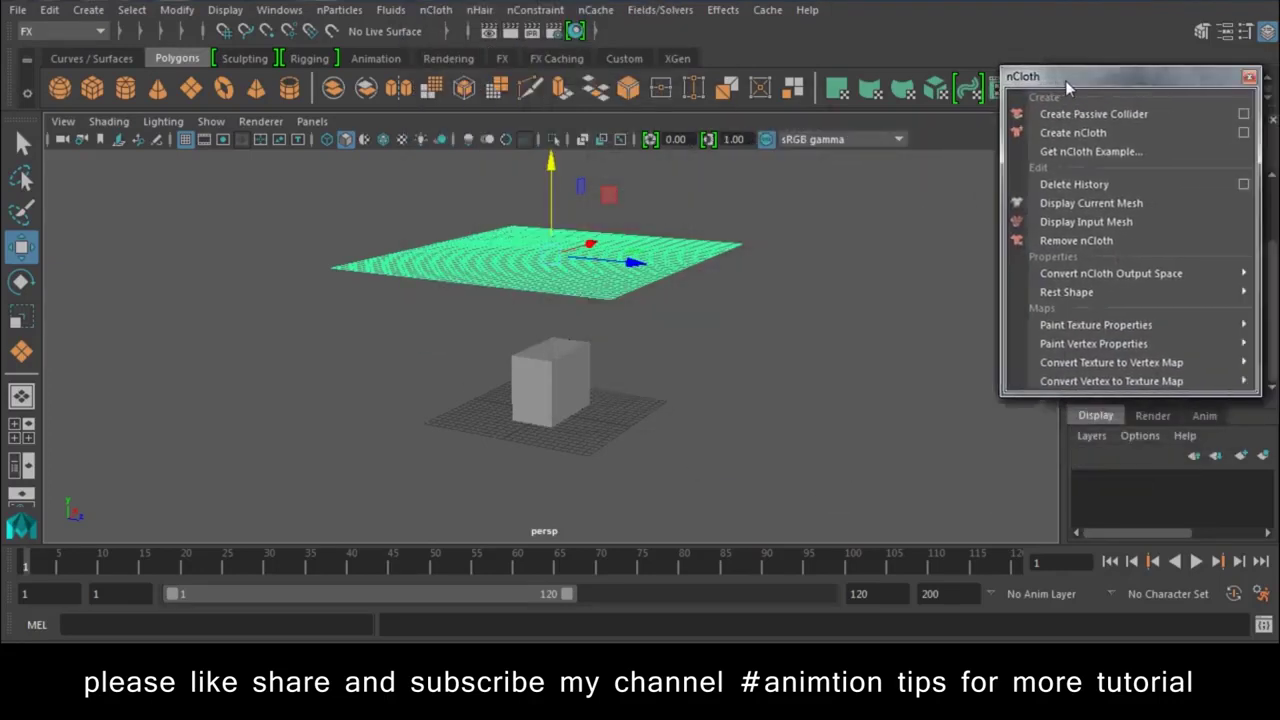
# Step: Delete the plane's history and convert it to nCloth, creating nClothShape1
pyautogui.click(1135, 183)
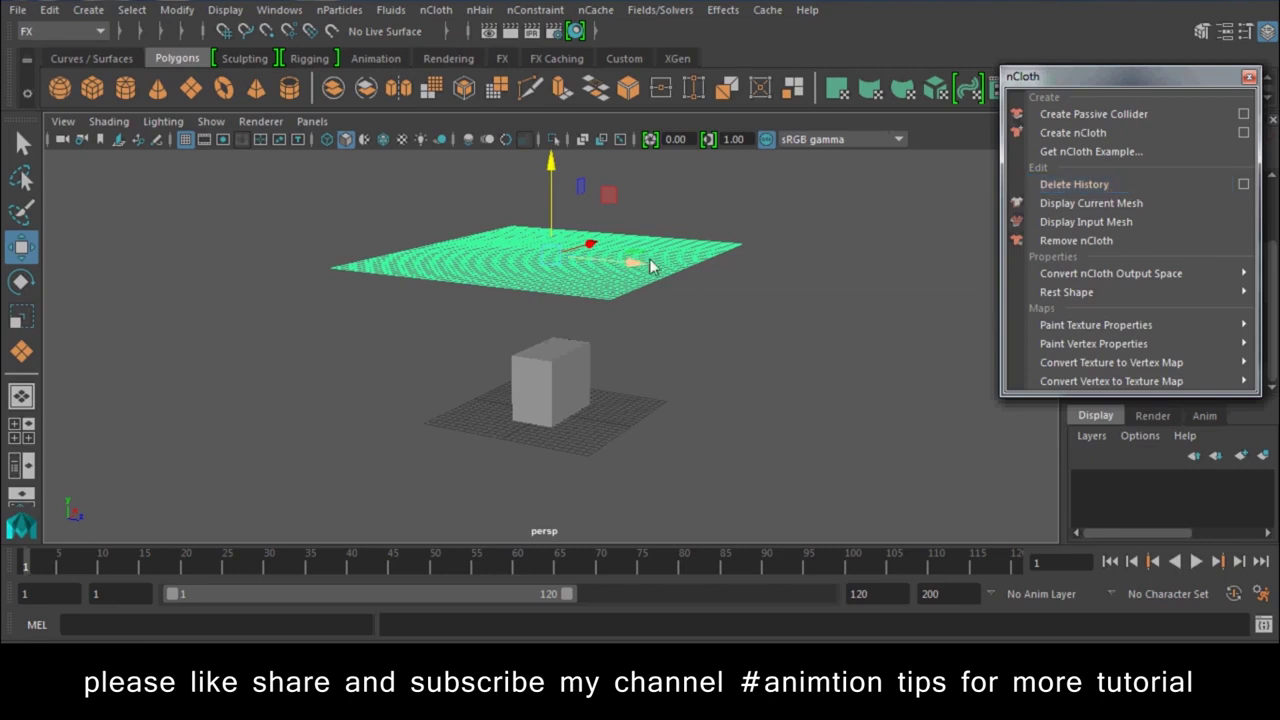
pyautogui.moveTo(789, 219)
pyautogui.mouseDown()
pyautogui.moveTo(512, 293)
pyautogui.moveTo(558, 274)
pyautogui.mouseUp()
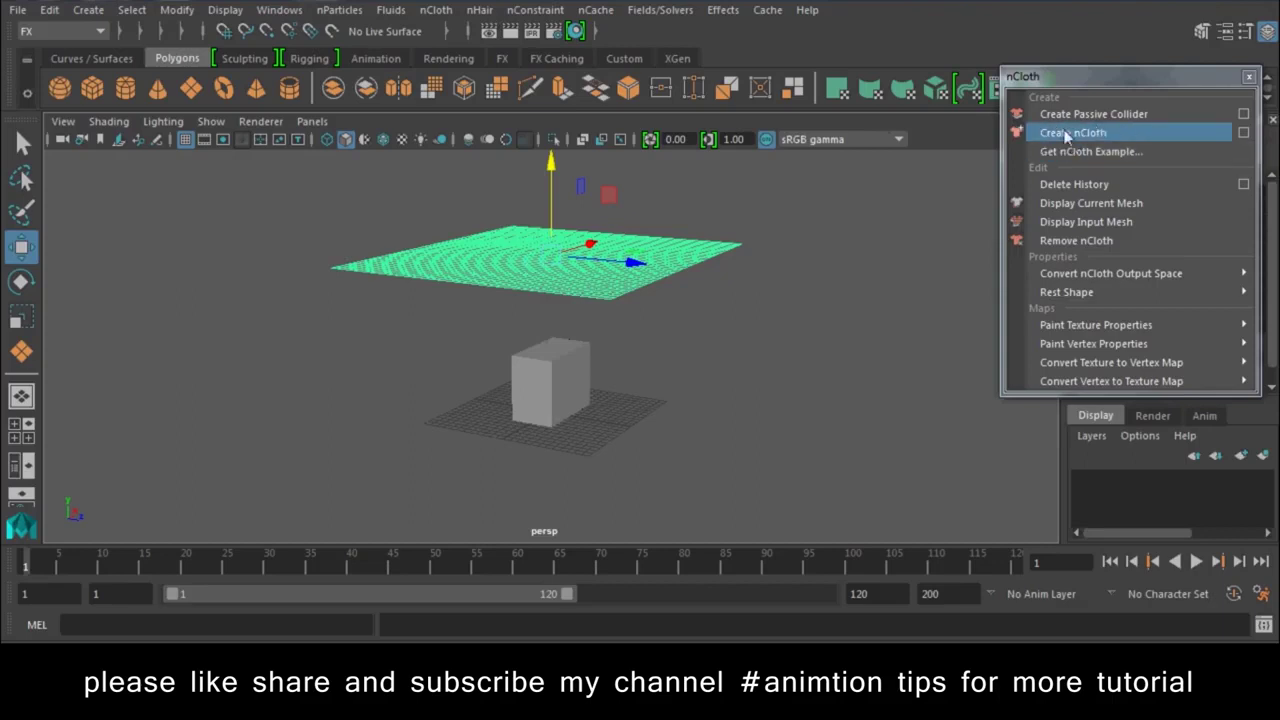
pyautogui.click(1157, 135)
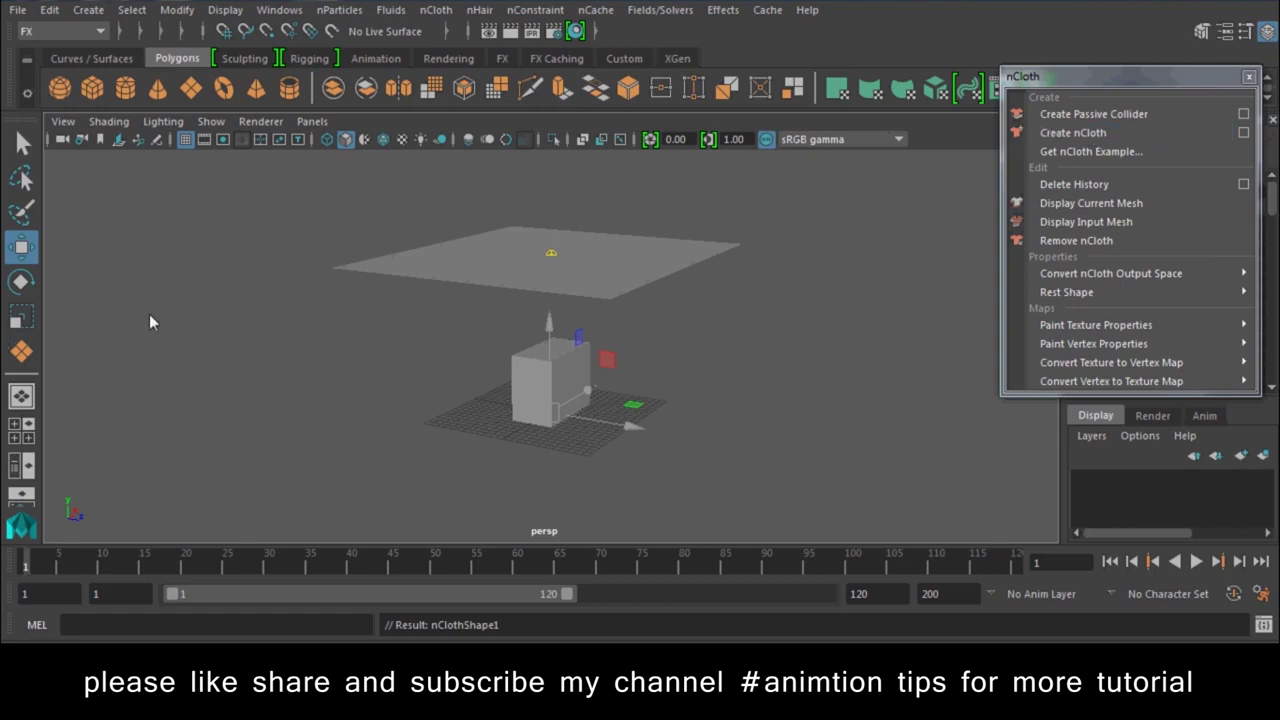
pyautogui.click(210, 301)
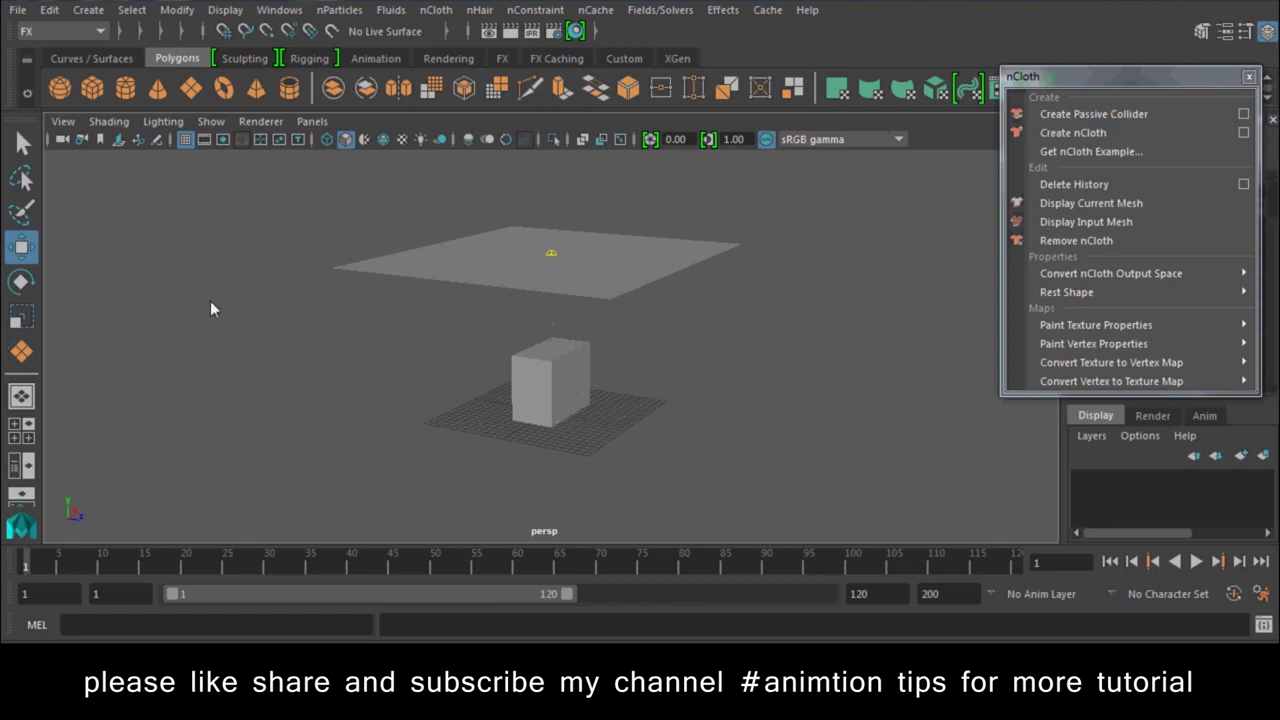
# Step: In Time Slider preferences, play every frame with Max Playback Speed Real-time [24 fps], and save
pyautogui.click(1262, 598)
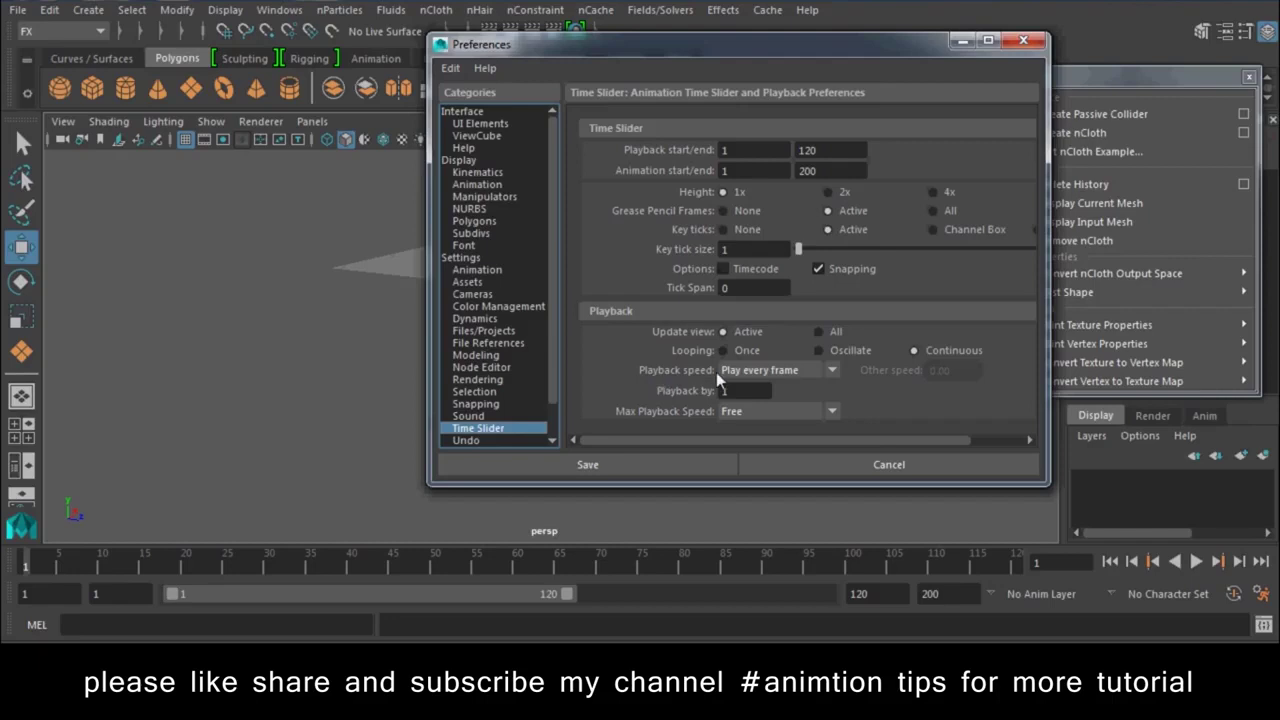
pyautogui.click(784, 372)
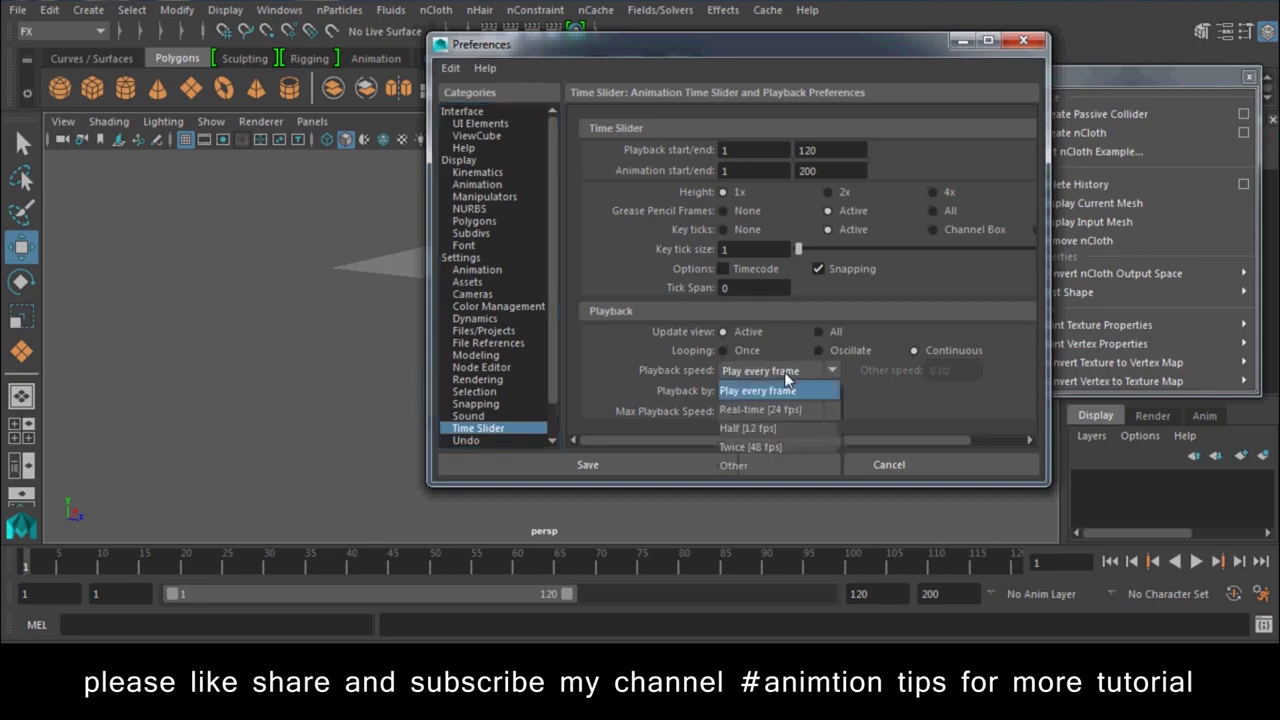
pyautogui.click(762, 390)
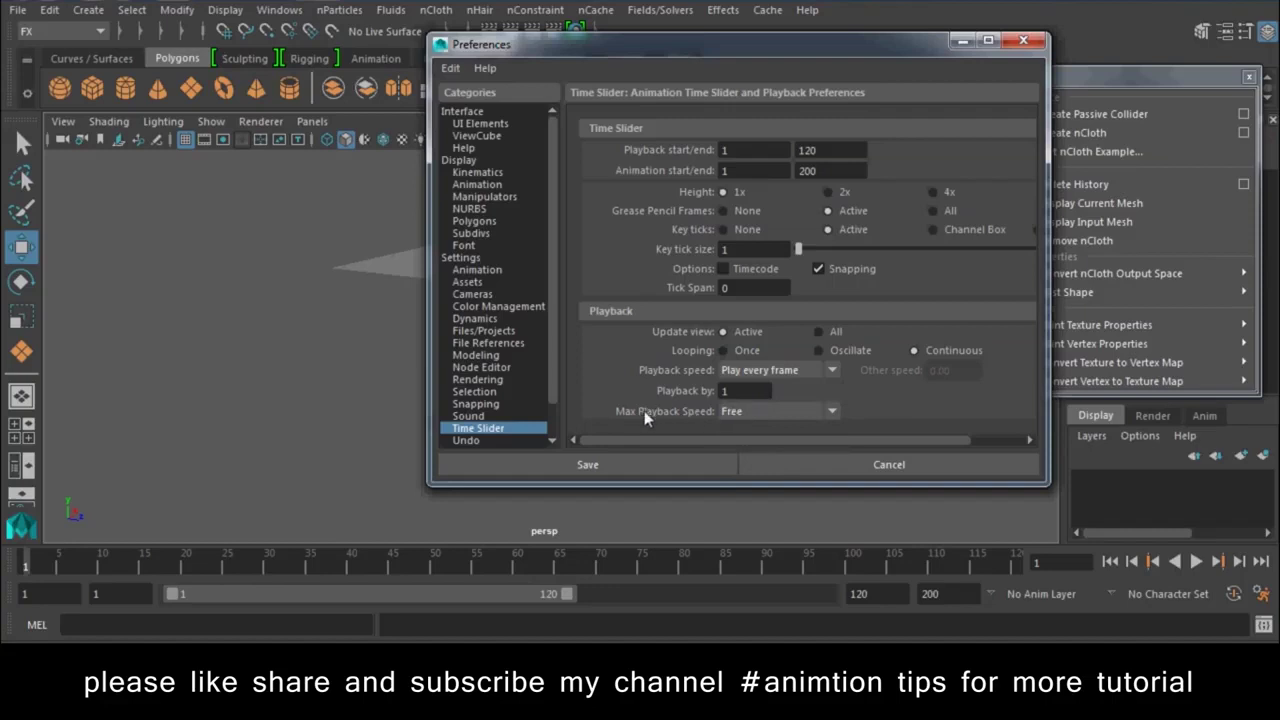
pyautogui.click(747, 411)
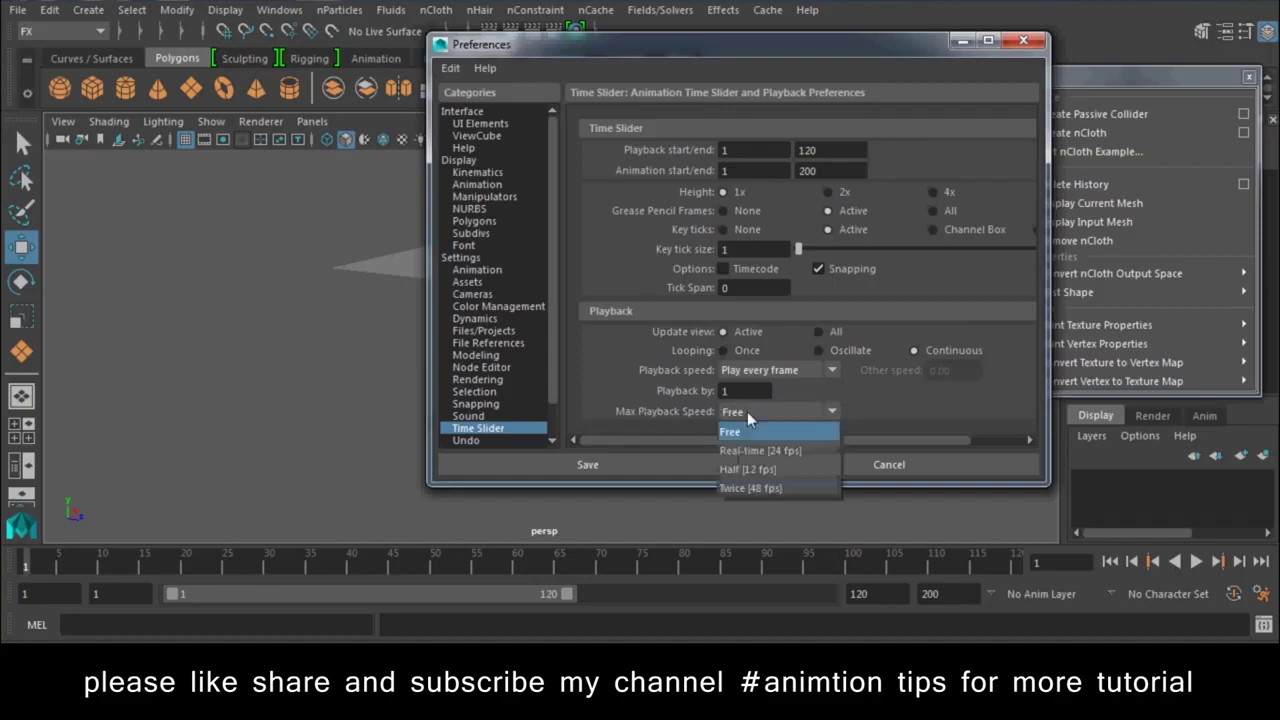
pyautogui.click(792, 450)
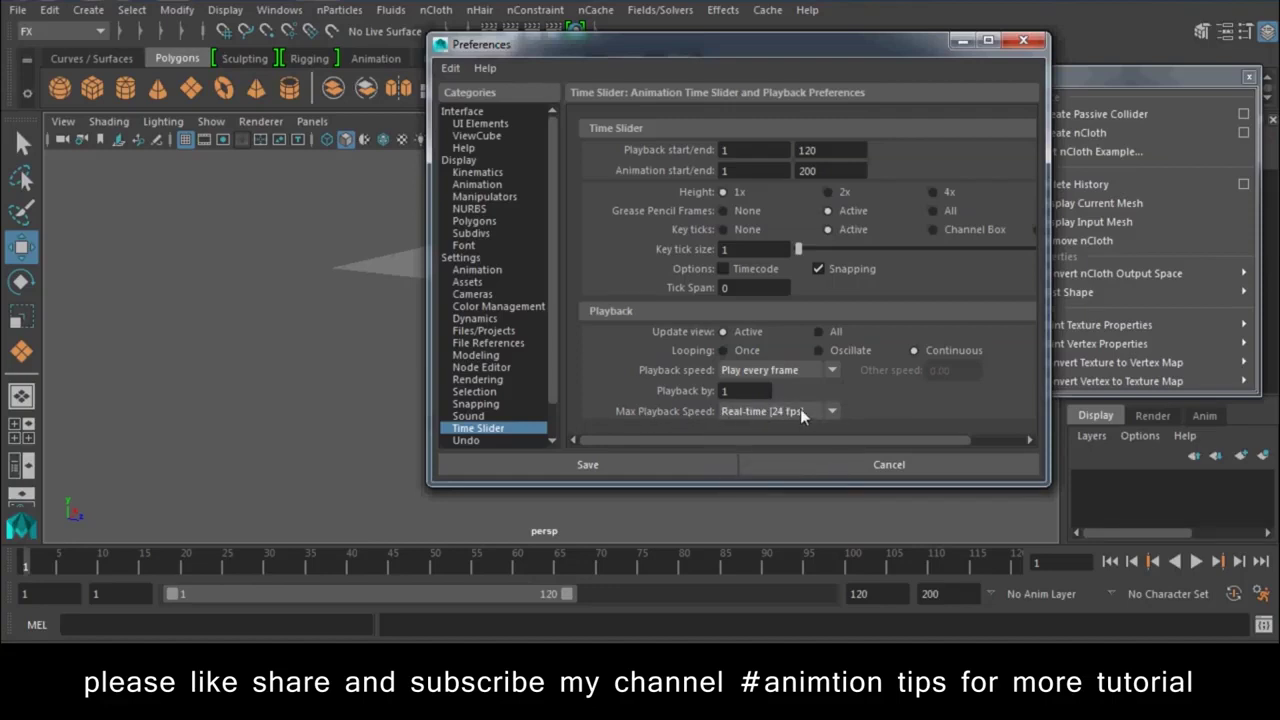
pyautogui.click(634, 470)
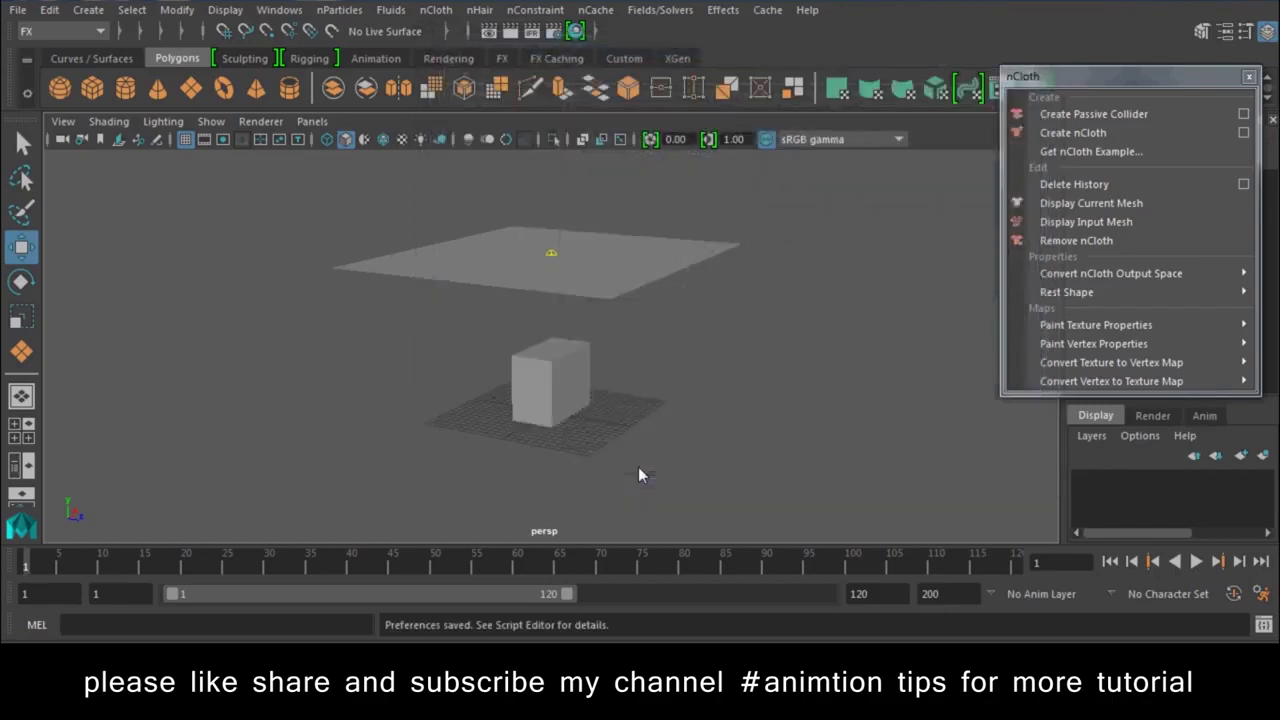
# Step: Play the simulation to watch the cloth fall through the cube, then rewind to frame 1
pyautogui.click(1198, 561)
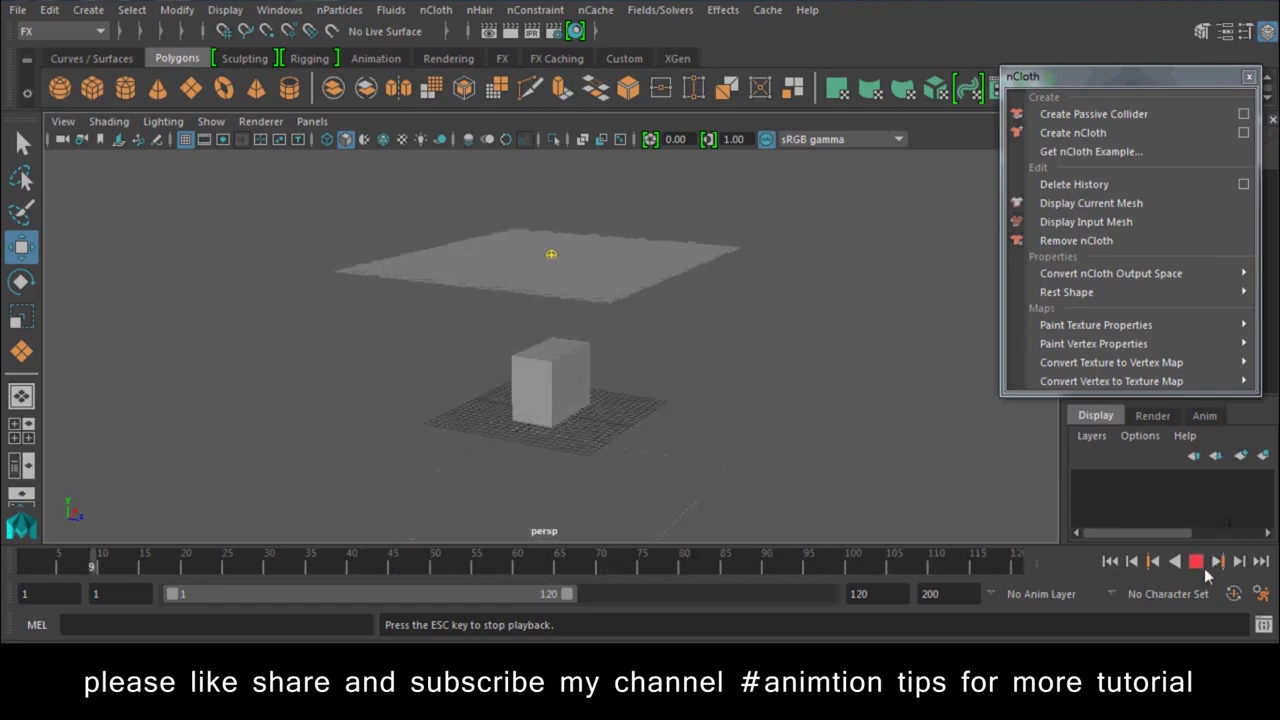
pyautogui.click(1195, 563)
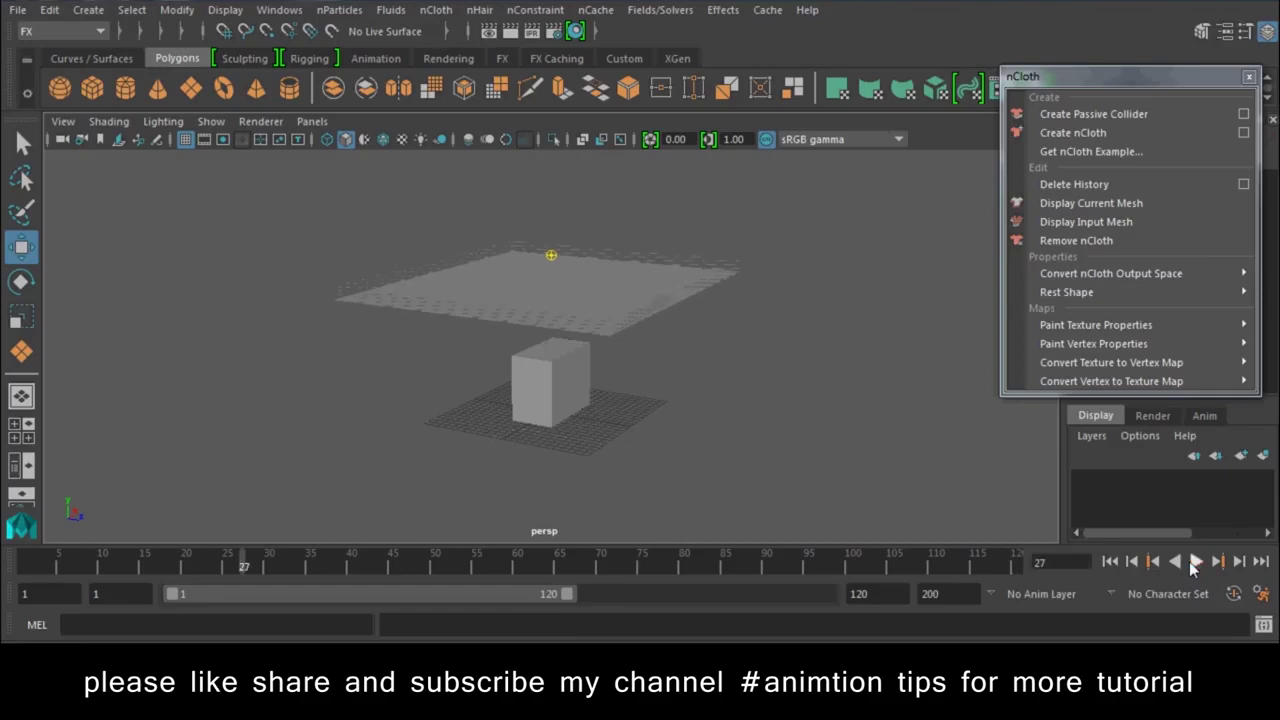
pyautogui.click(1110, 562)
# Step: Select the cube beneath the cloth plane
pyautogui.click(682, 270)
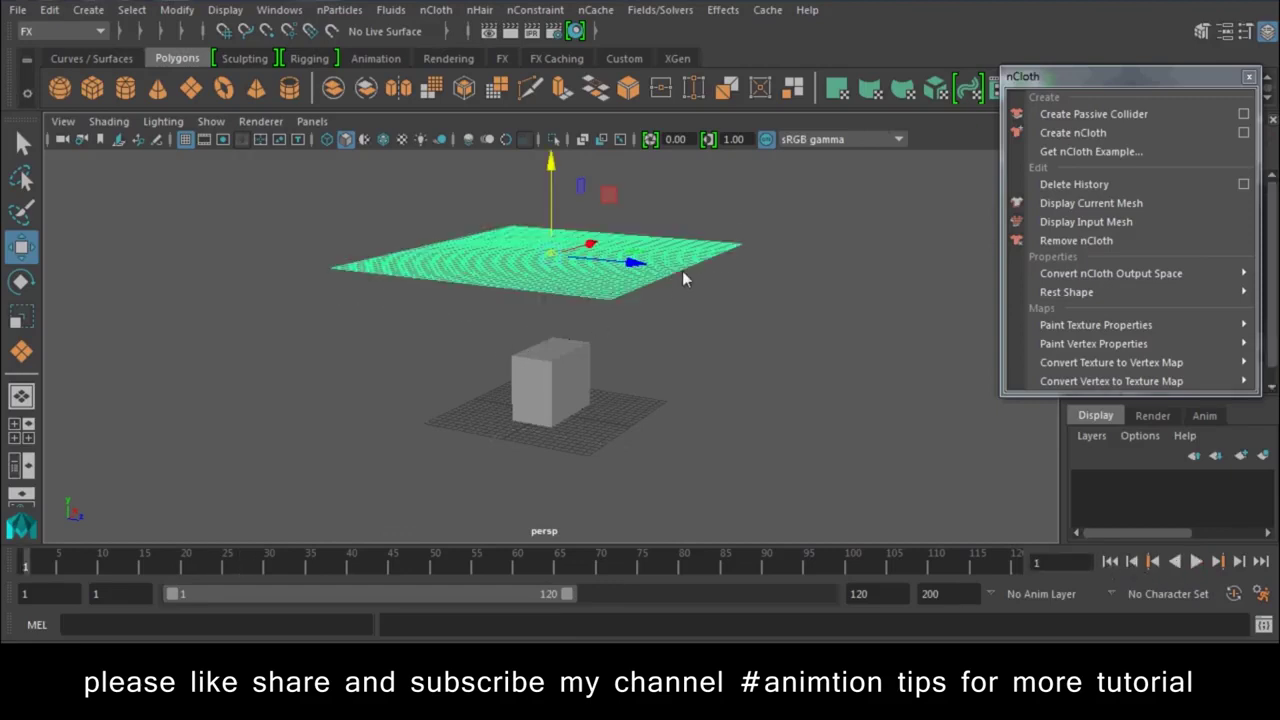
pyautogui.click(565, 400)
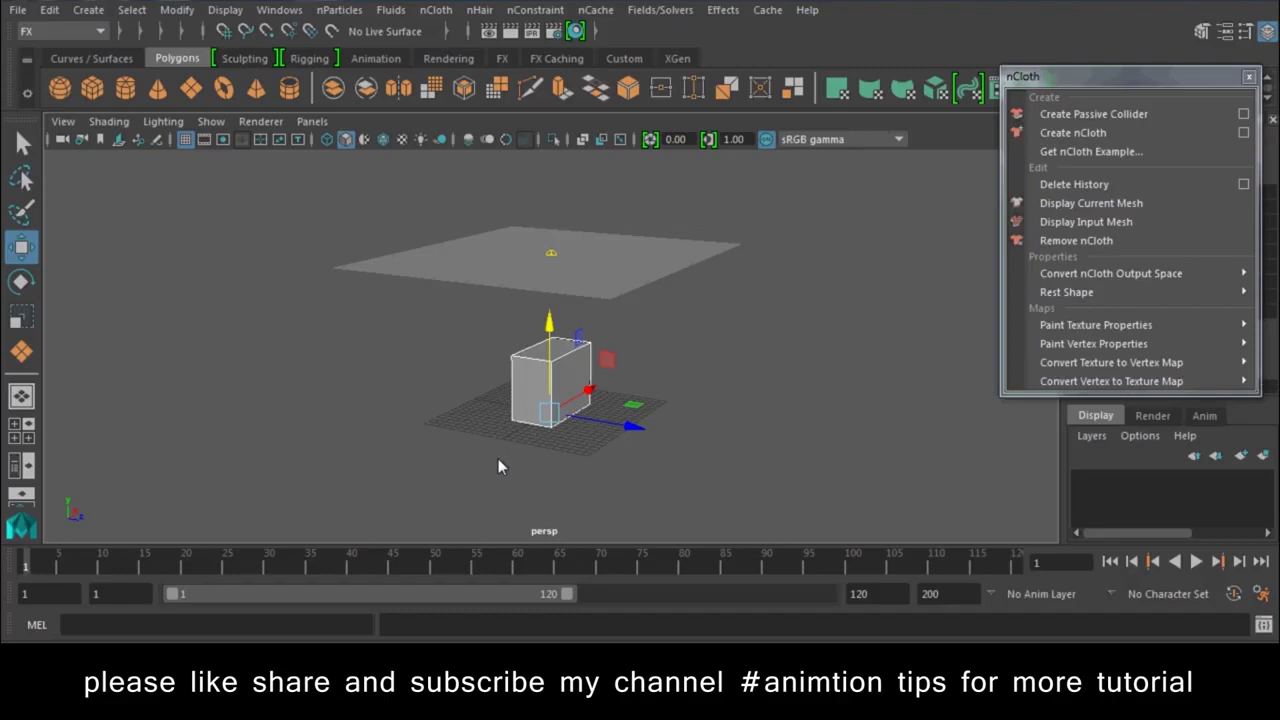
pyautogui.click(606, 386)
pyautogui.click(566, 394)
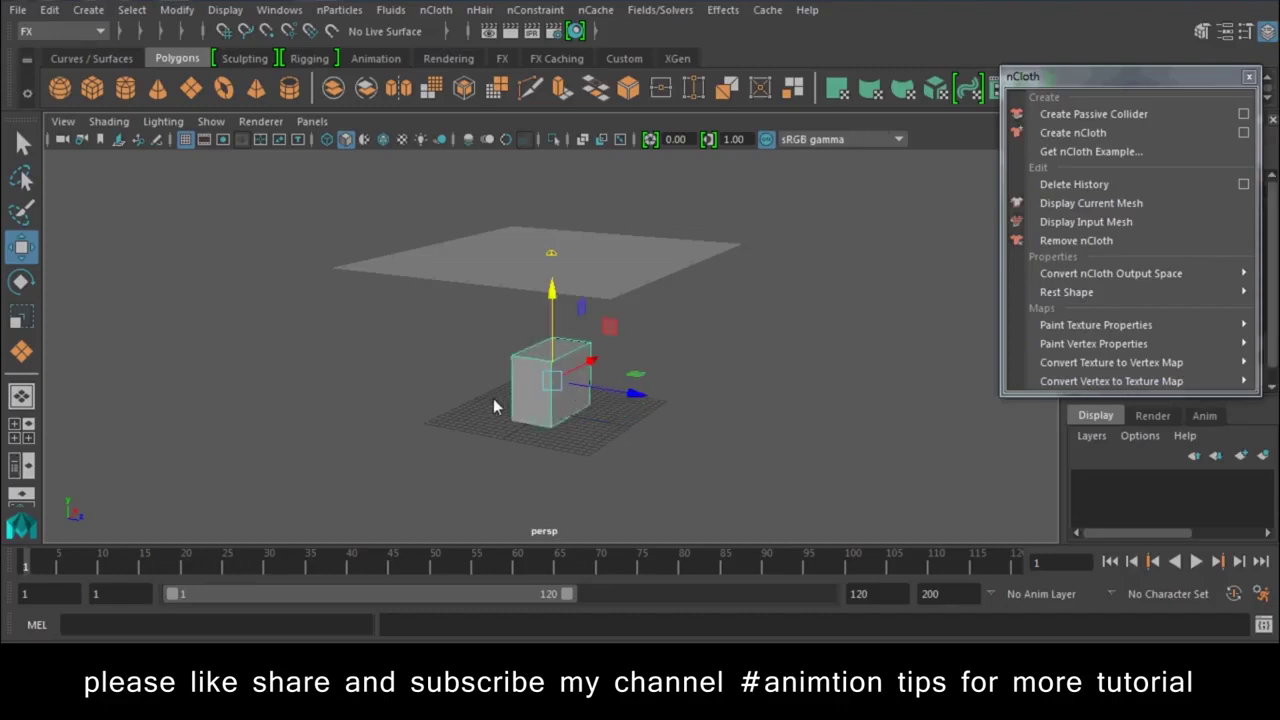
# Step: Open the cube's Create Passive Collider options, browse the solver choices, and close without applying
pyautogui.click(1245, 116)
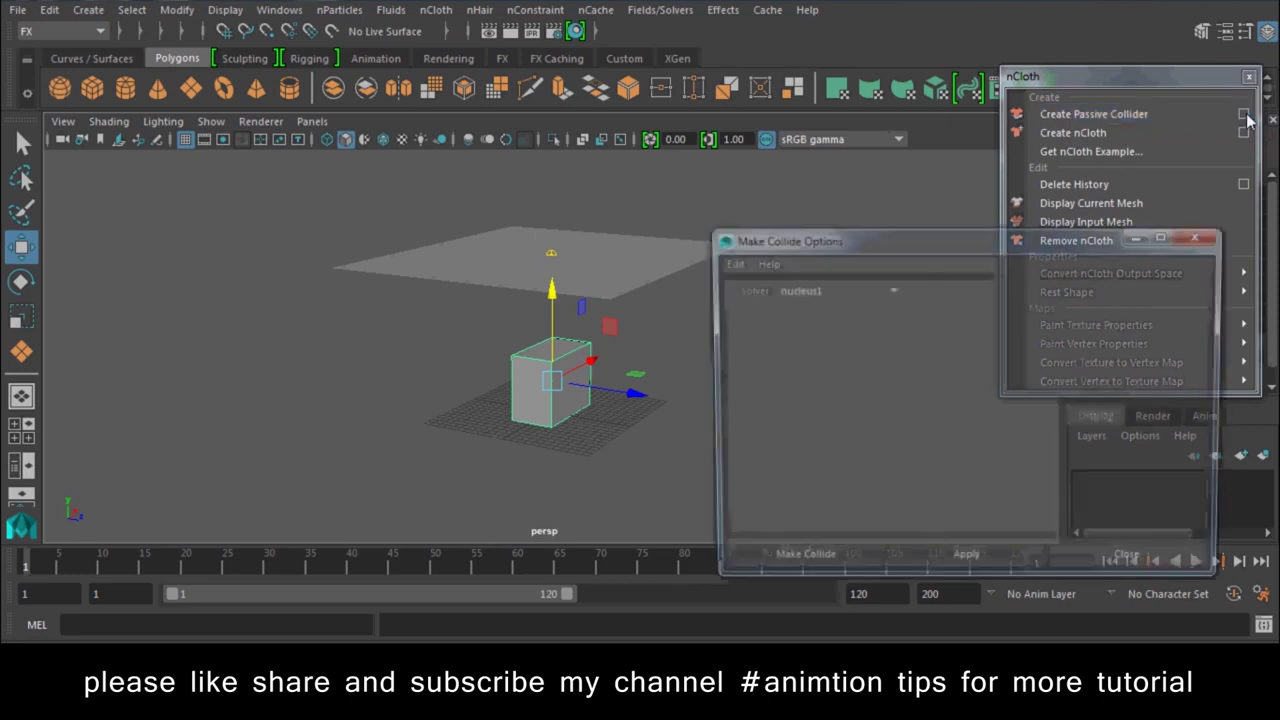
pyautogui.click(838, 290)
pyautogui.click(810, 310)
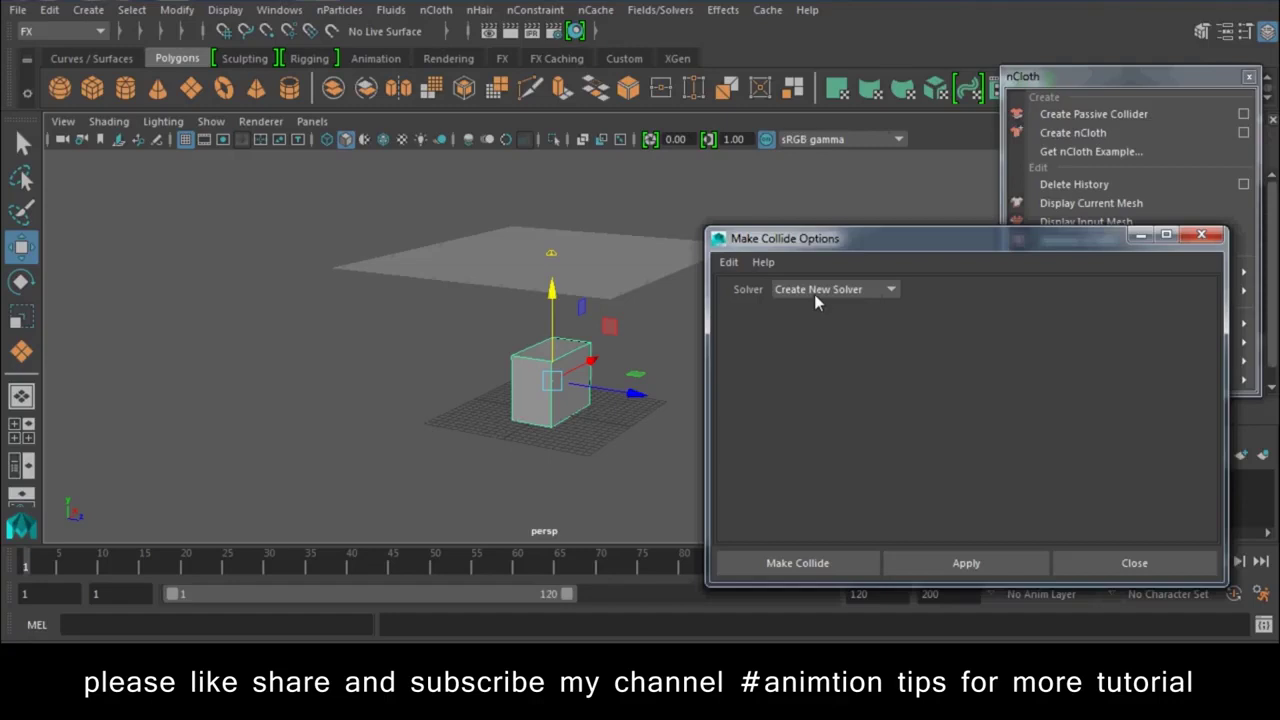
pyautogui.click(1201, 235)
# Step: Inspect nClothShape1 and its nucleus1 solver attributes, then reopen the cube's passive collider options
pyautogui.click(726, 228)
pyautogui.click(640, 265)
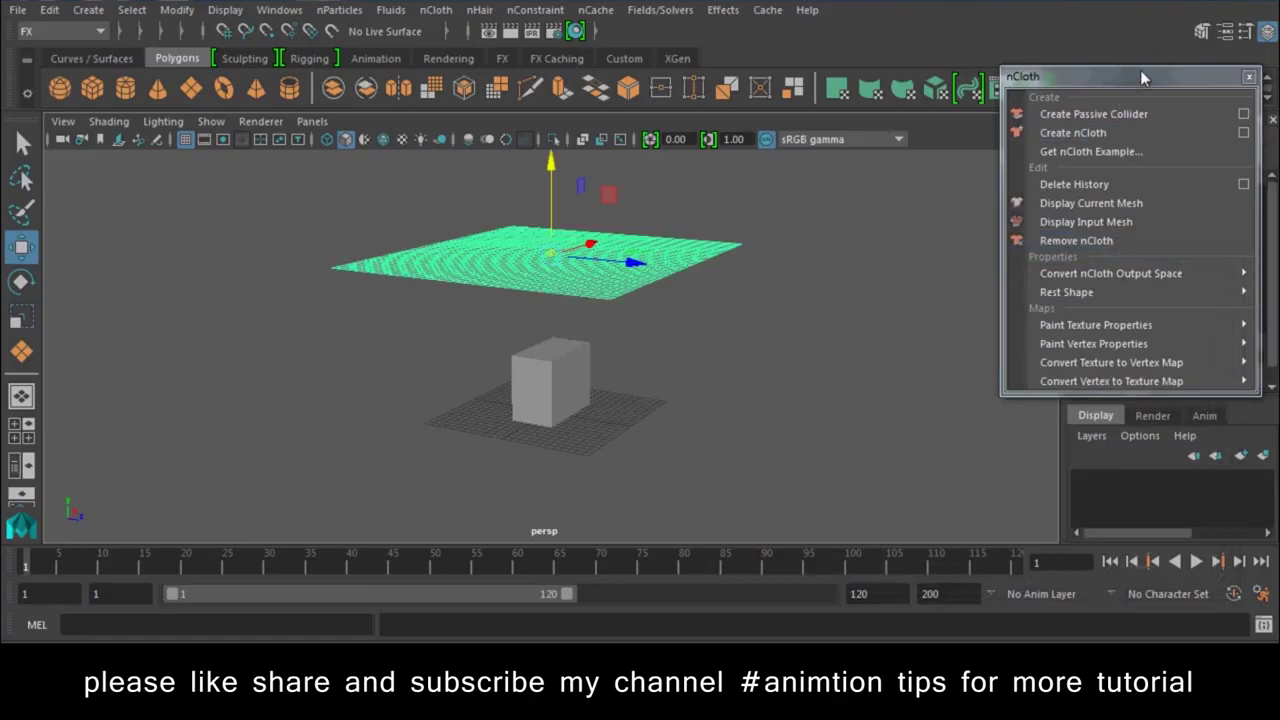
pyautogui.moveTo(1140, 70); pyautogui.dragTo(1120, 451)
pyautogui.click(1250, 33)
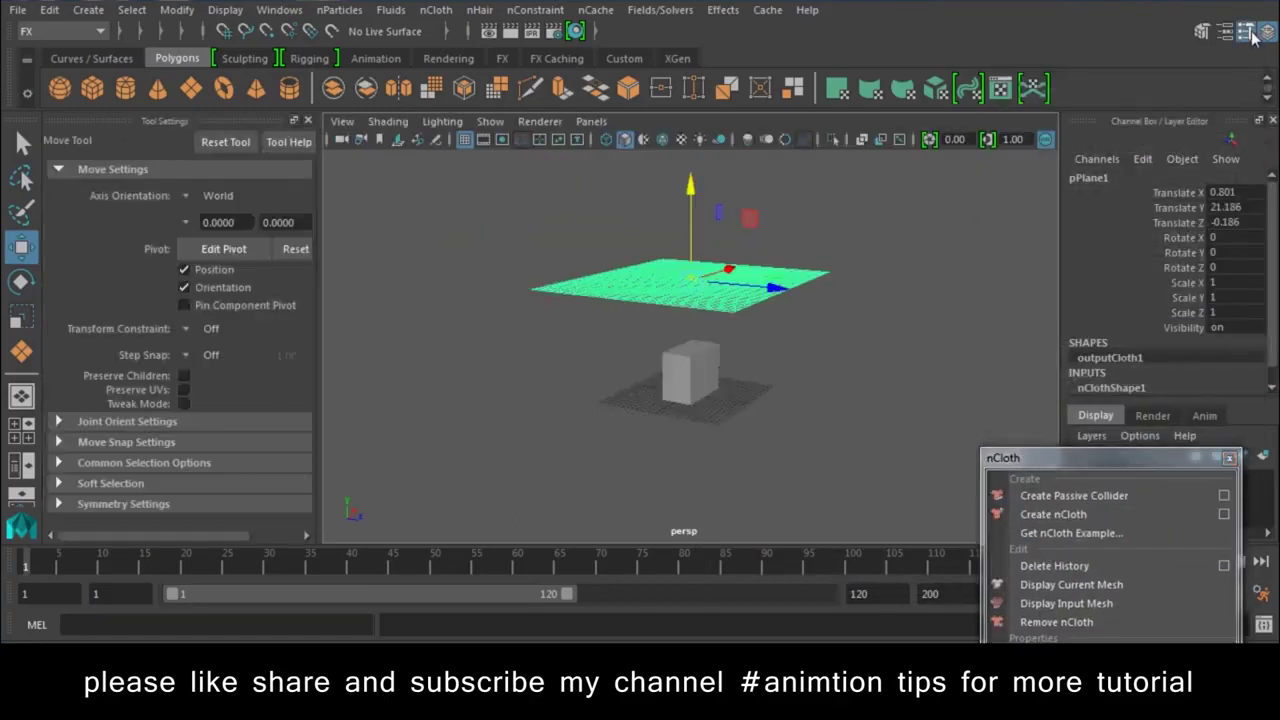
pyautogui.click(1250, 33)
pyautogui.click(1225, 35)
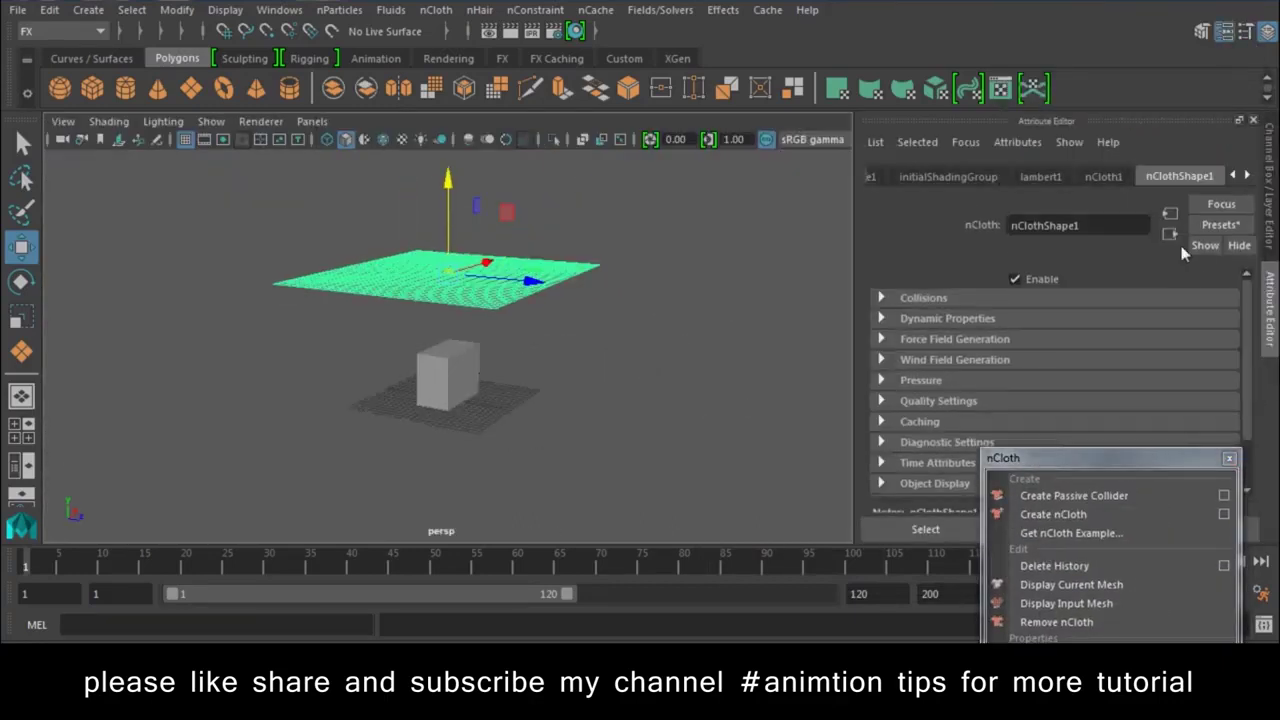
pyautogui.click(1244, 175)
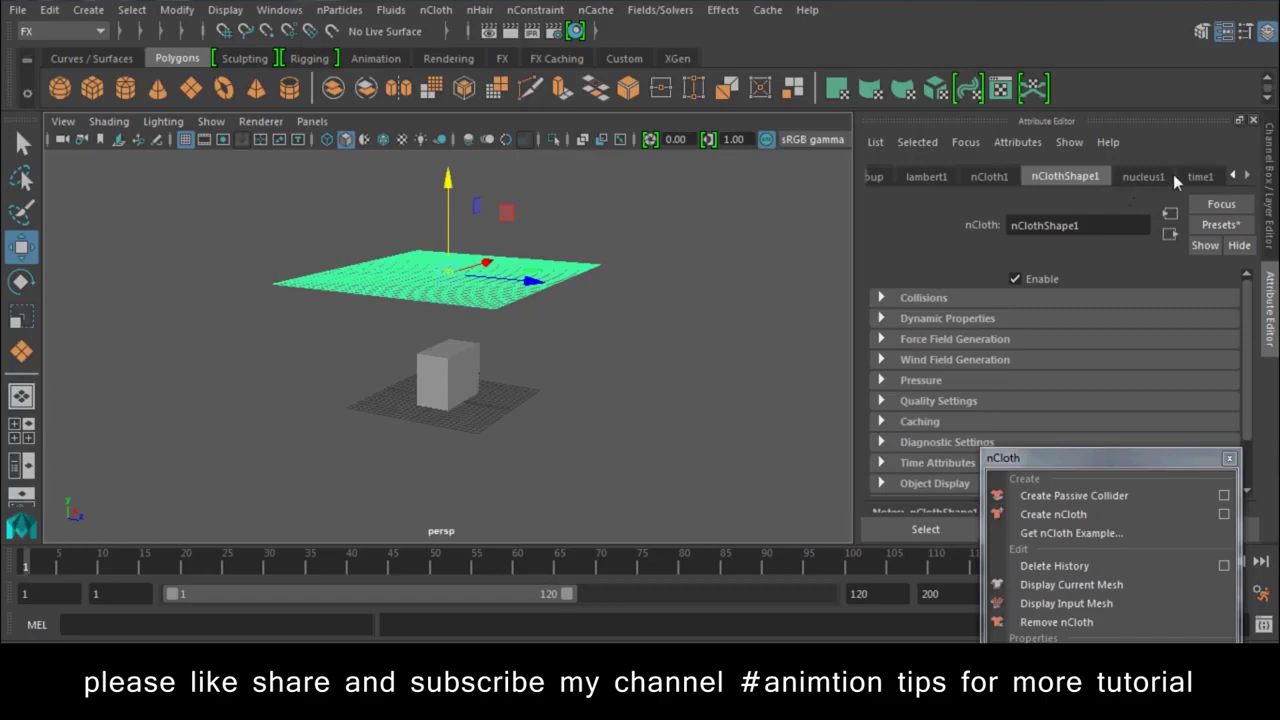
pyautogui.click(447, 375)
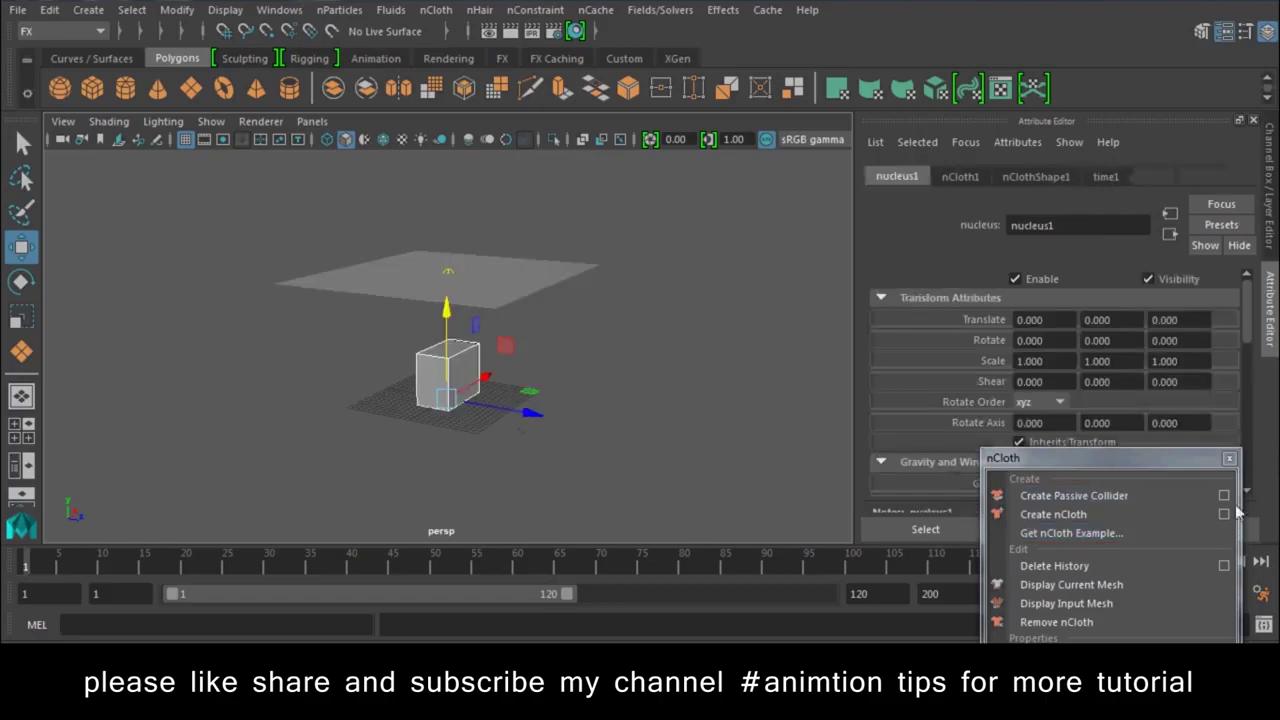
pyautogui.click(1226, 498)
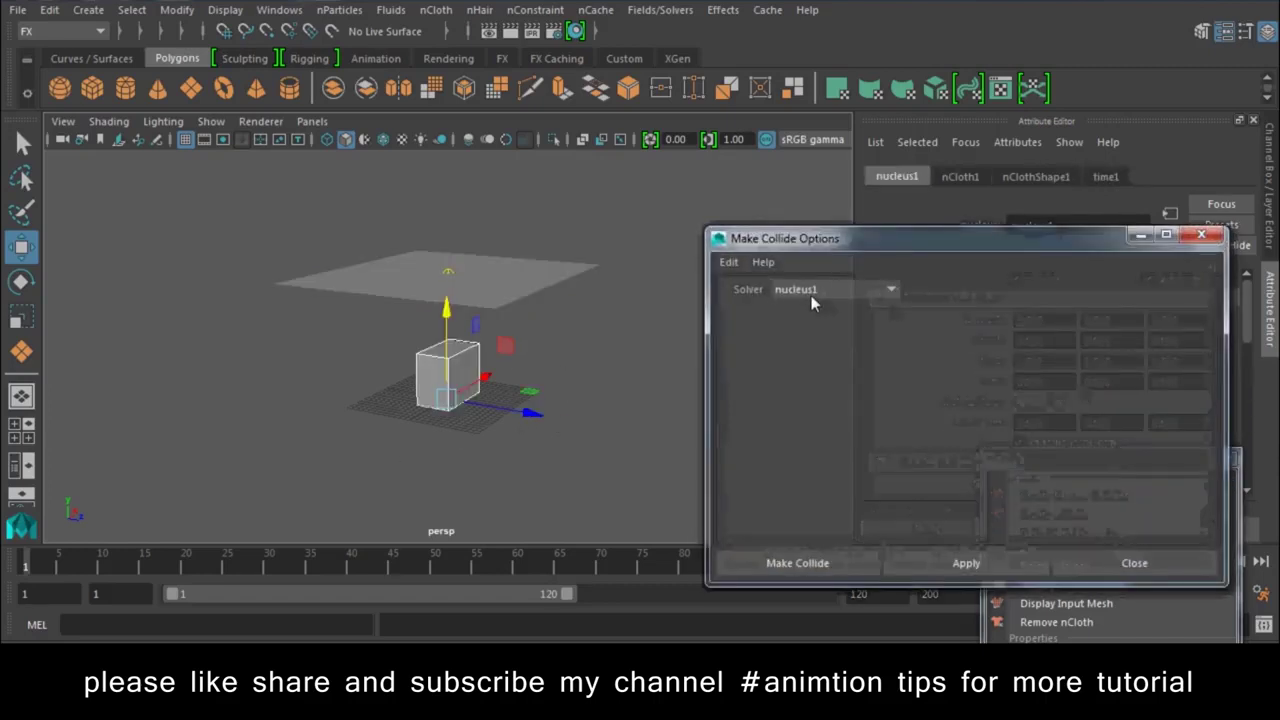
# Step: Make the cube a passive collider on solver nucleus1 and play the cloth draping over it
pyautogui.click(811, 292)
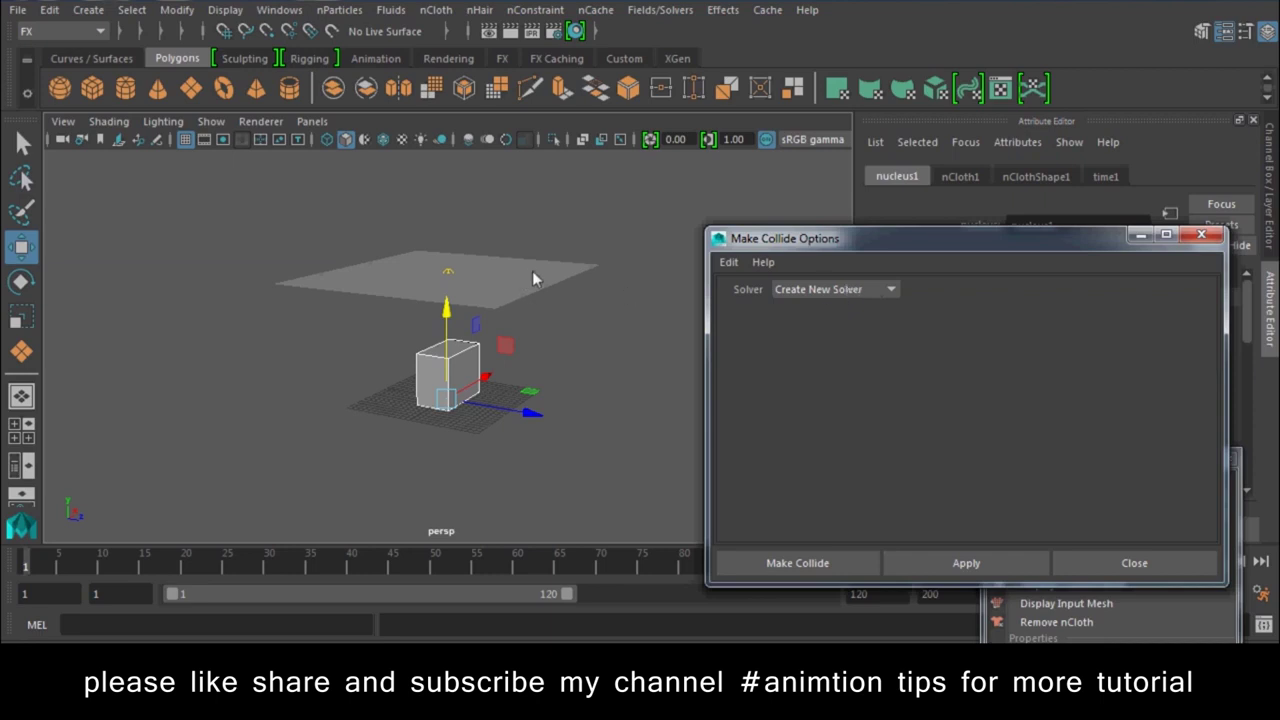
pyautogui.click(778, 292)
pyautogui.click(805, 316)
pyautogui.click(728, 262)
pyautogui.click(751, 301)
pyautogui.click(779, 563)
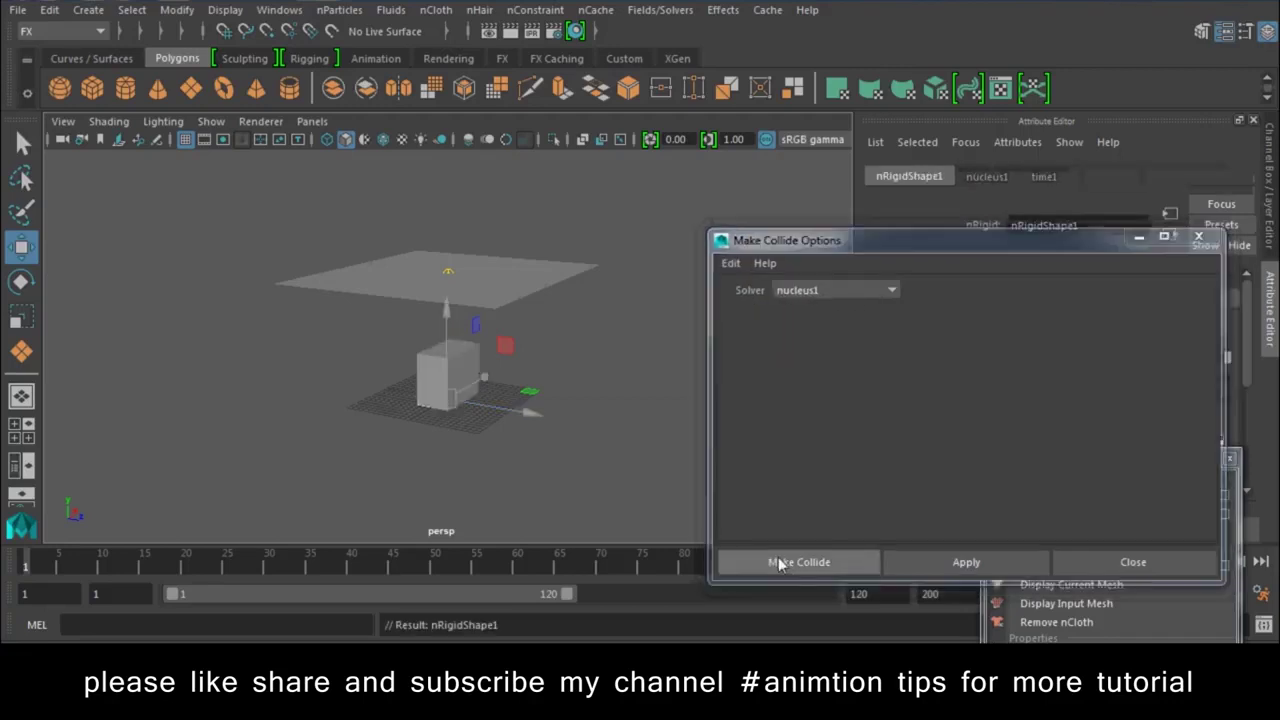
pyautogui.click(1197, 563)
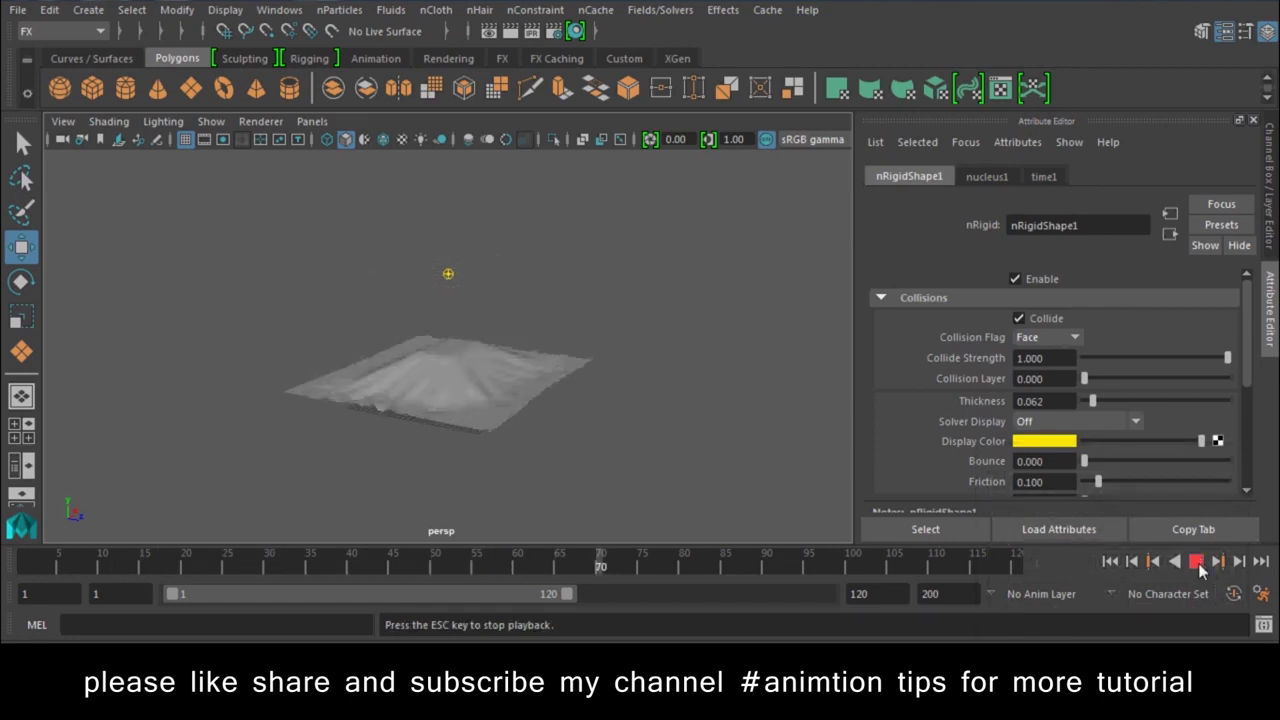
# Step: Stop playback, deselect the cloth, and zoom in on the scene in wireframe display
pyautogui.click(1197, 563)
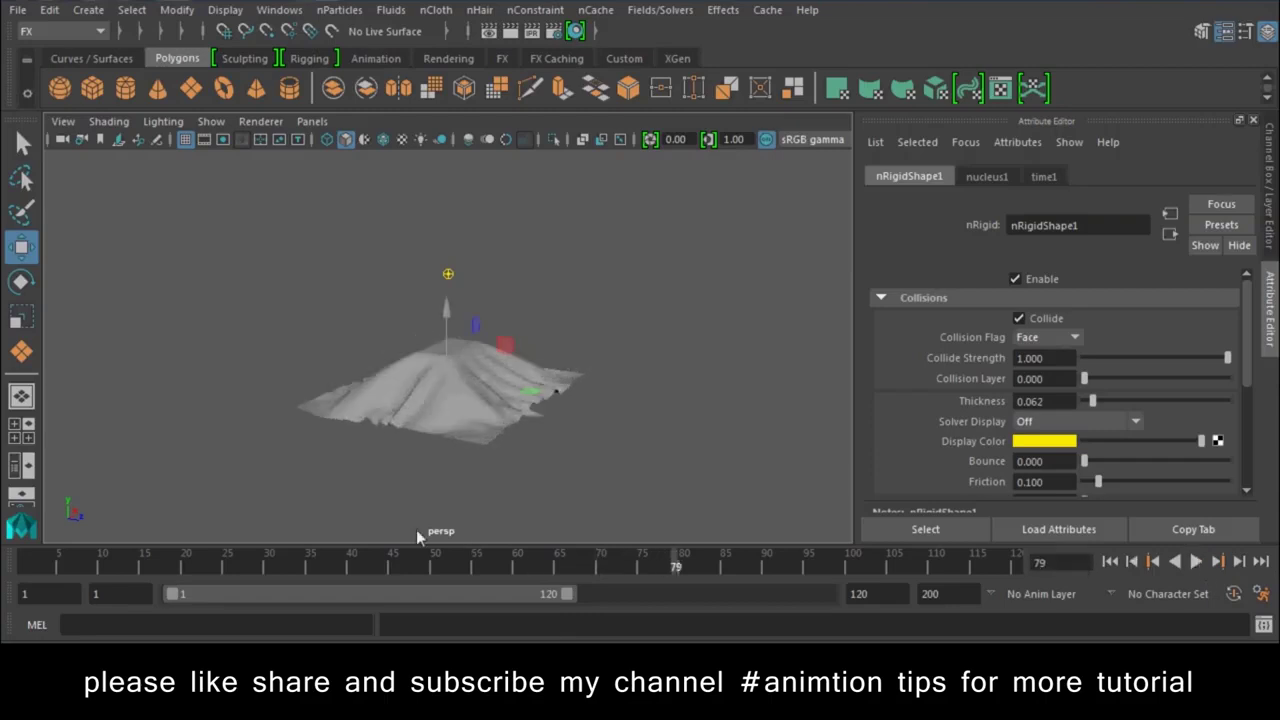
pyautogui.click(617, 479)
pyautogui.press('4')
pyautogui.scroll(2, 537, 351)
pyautogui.scroll(4, 562, 396)
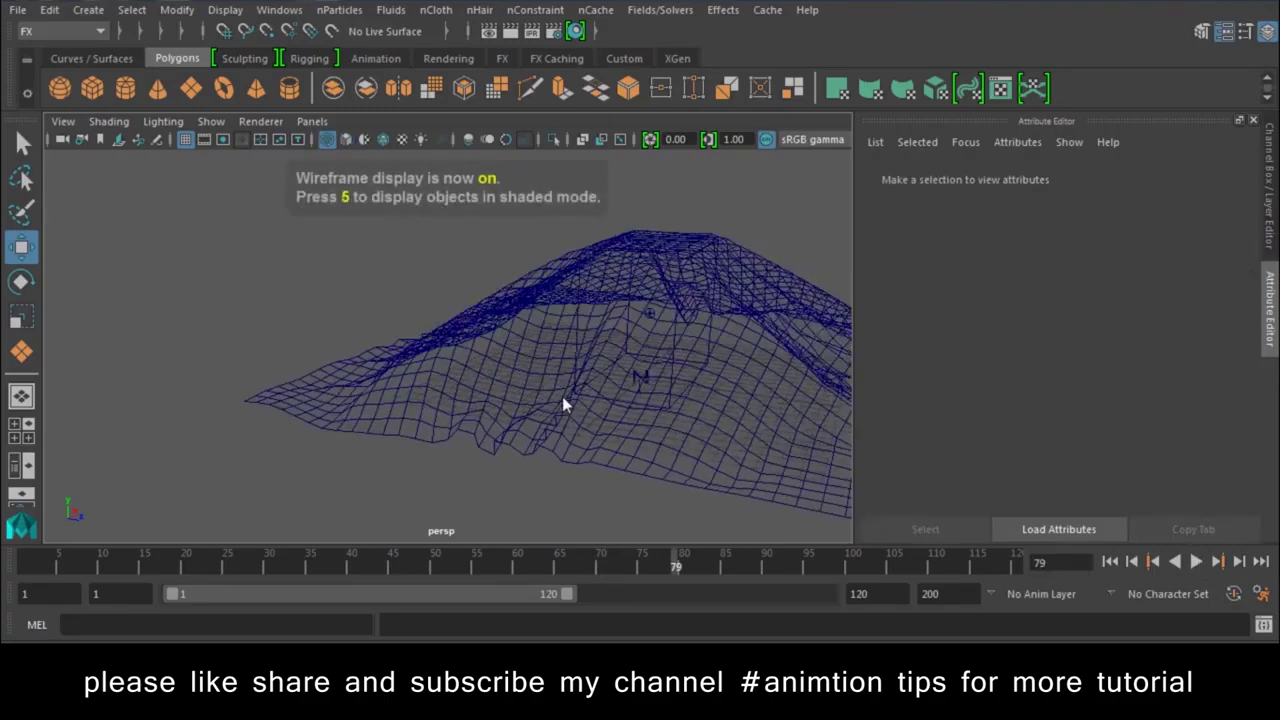
pyautogui.scroll(5, 562, 396)
pyautogui.scroll(3, 468, 321)
pyautogui.scroll(3, 573, 479)
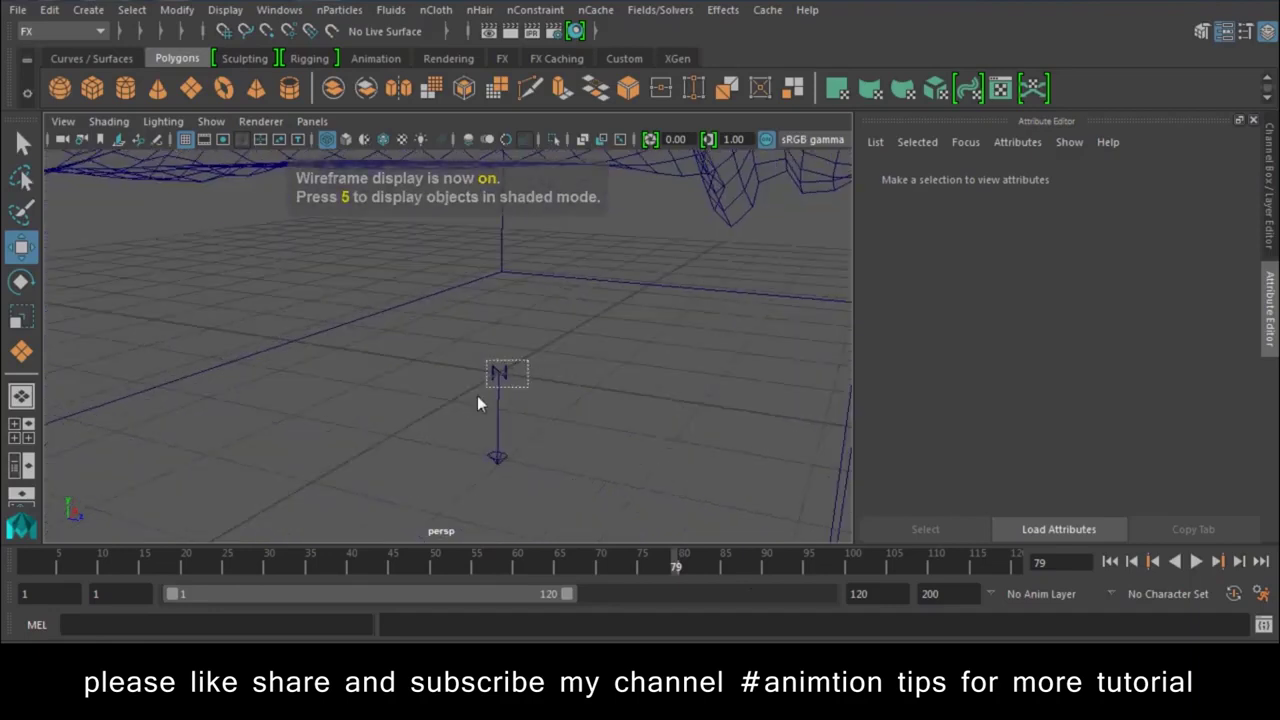
# Step: Select the nucleus1 solver and review its attributes and channel values
pyautogui.click(478, 400)
pyautogui.doubleClick(1040, 225)
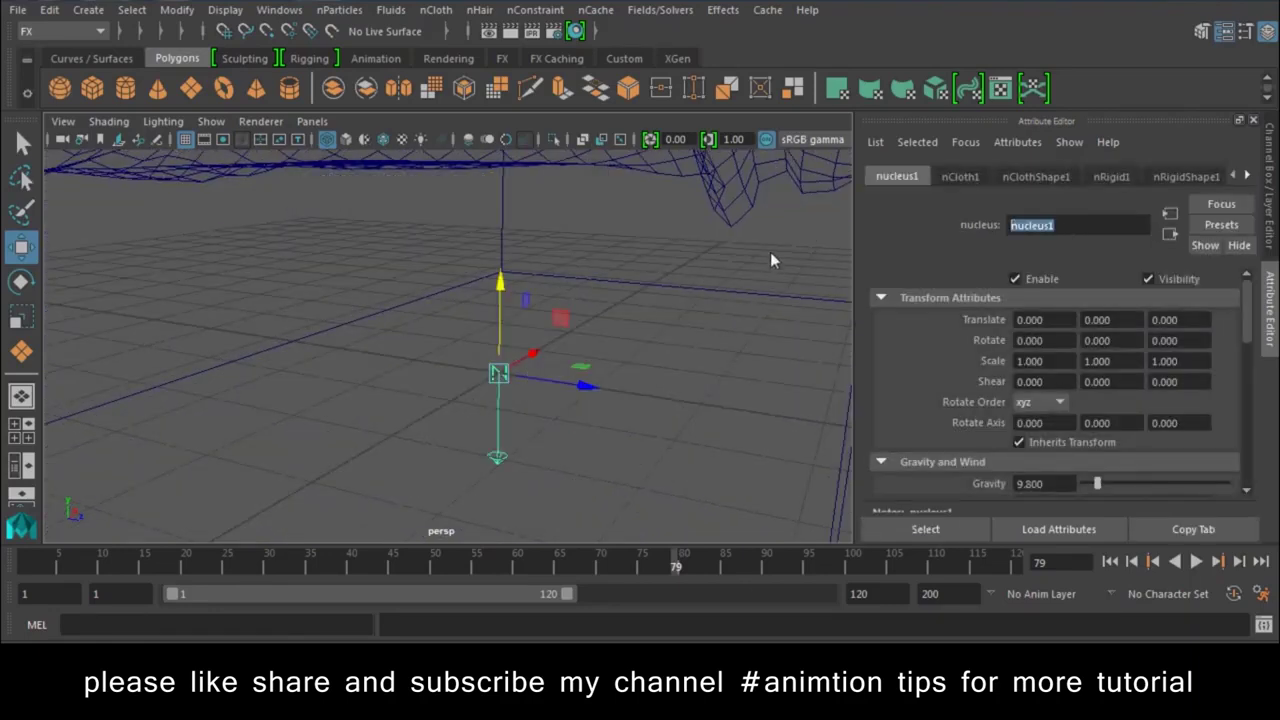
pyautogui.click(1271, 240)
pyautogui.scroll(-2, 580, 273)
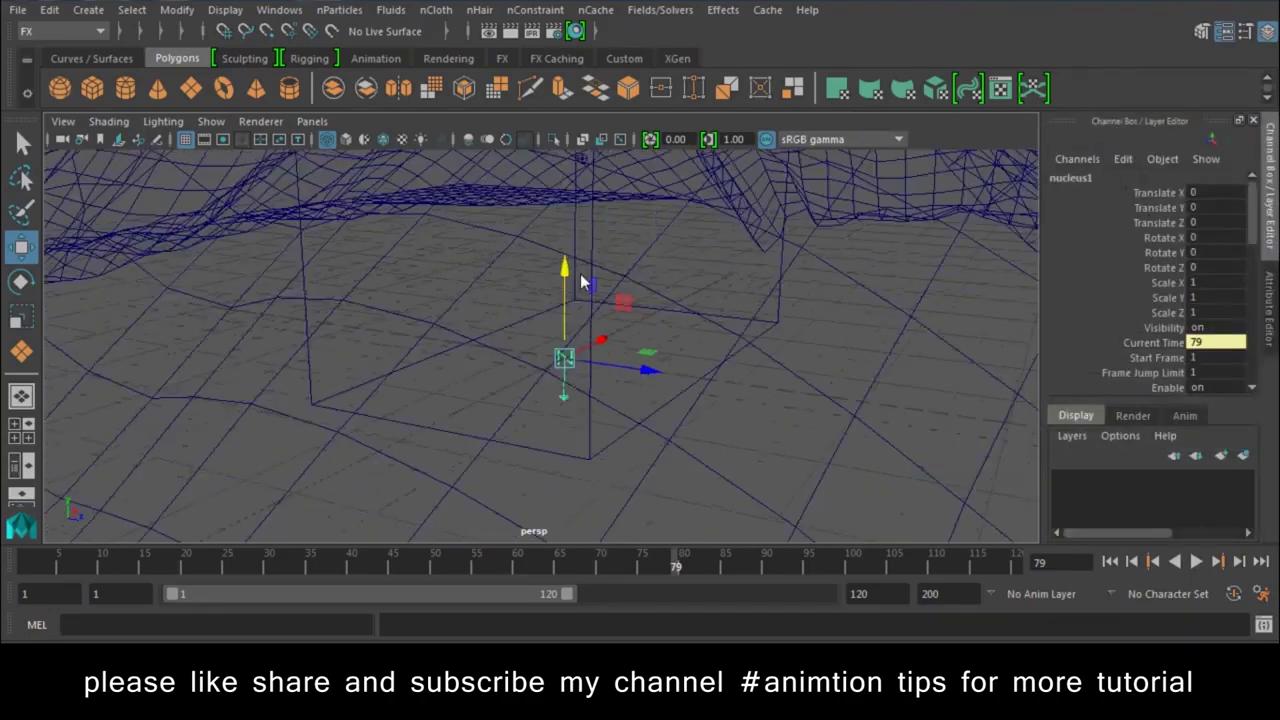
pyautogui.scroll(-3, 580, 273)
pyautogui.scroll(-3, 580, 273)
pyautogui.click(875, 252)
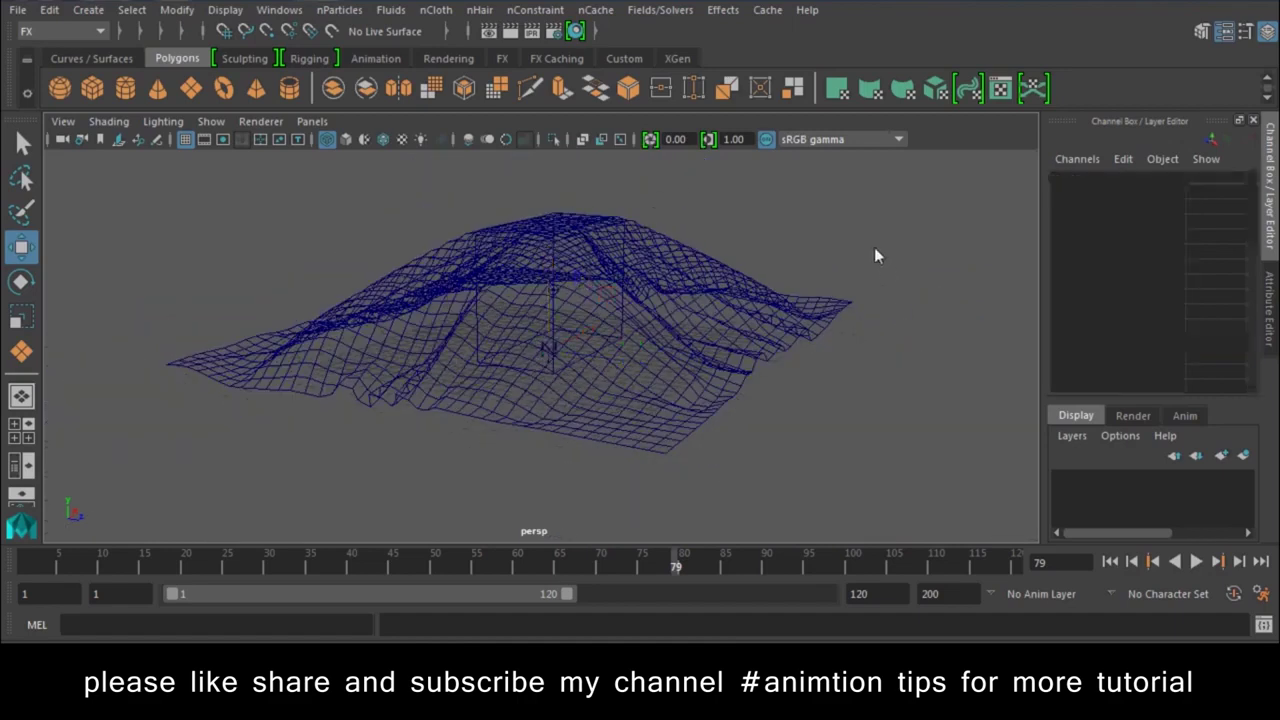
# Step: Return to shaded display, replay the draping, rewind to frame 1, and select the box
pyautogui.press('6')
pyautogui.click(1196, 561)
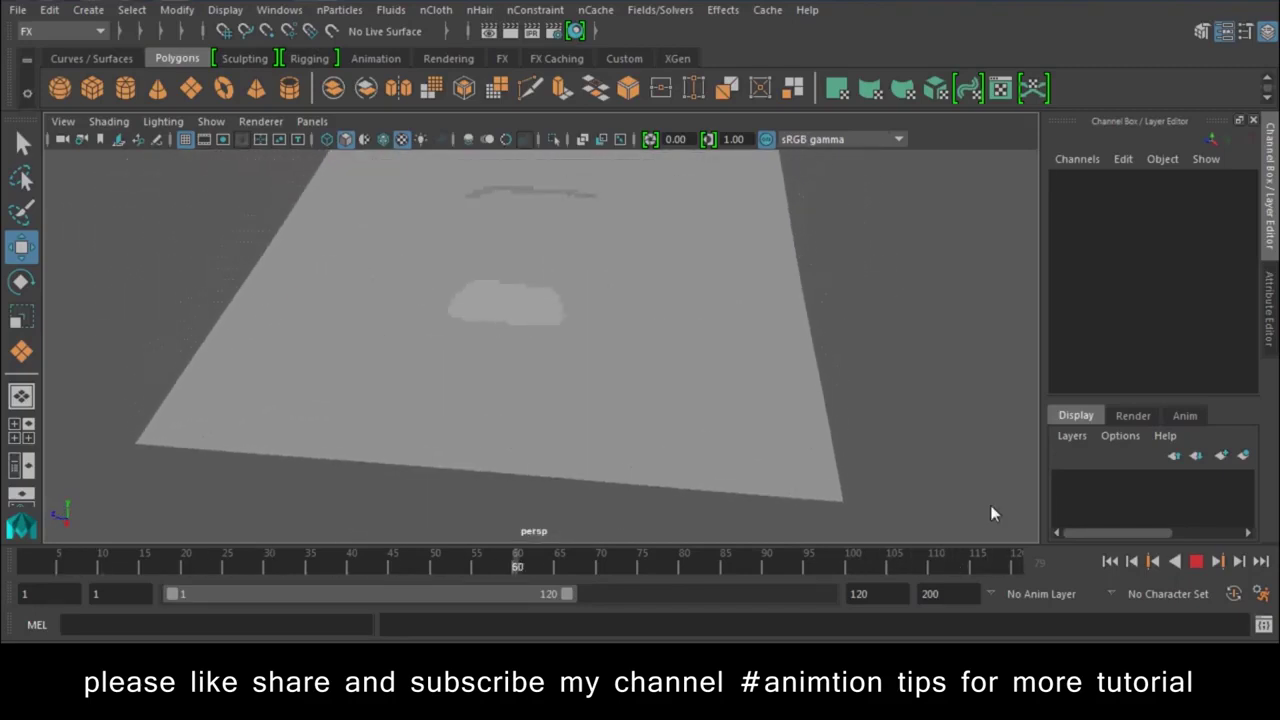
pyautogui.click(1197, 562)
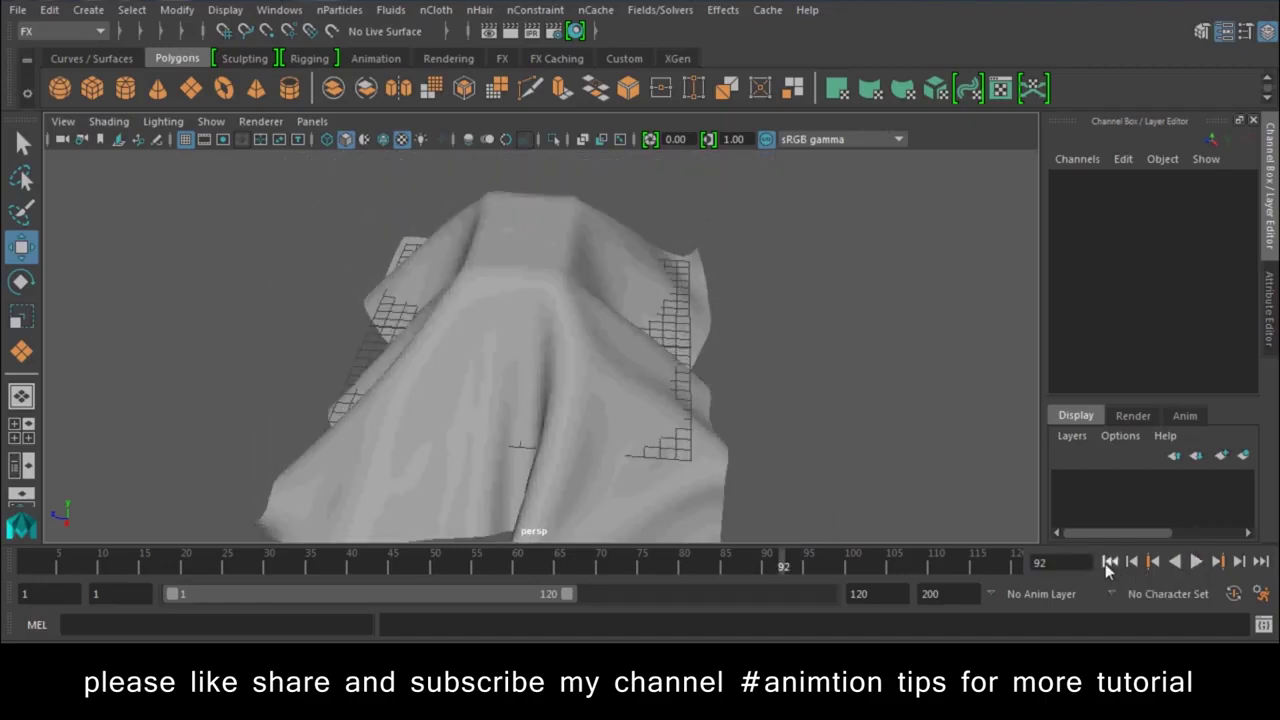
pyautogui.click(1110, 562)
pyautogui.click(484, 277)
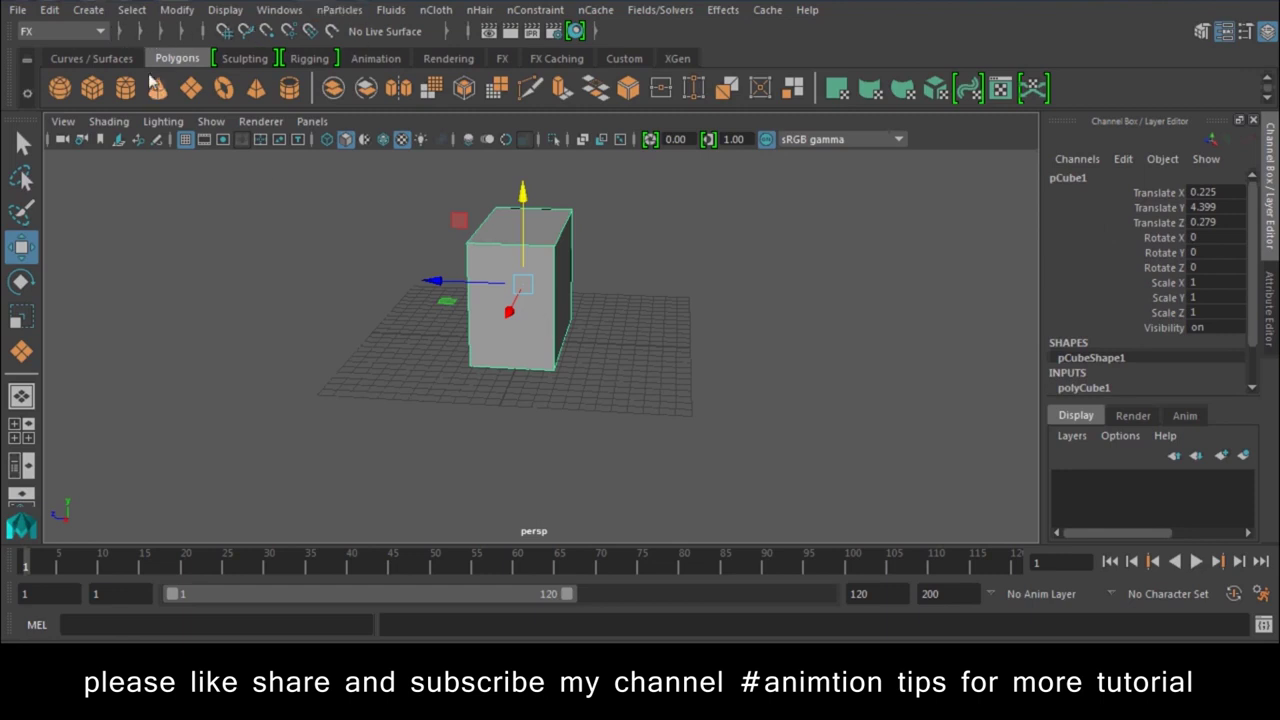
# Step: Switch to the Modeling menu set and insert two edge loops around the cube
pyautogui.click(85, 34)
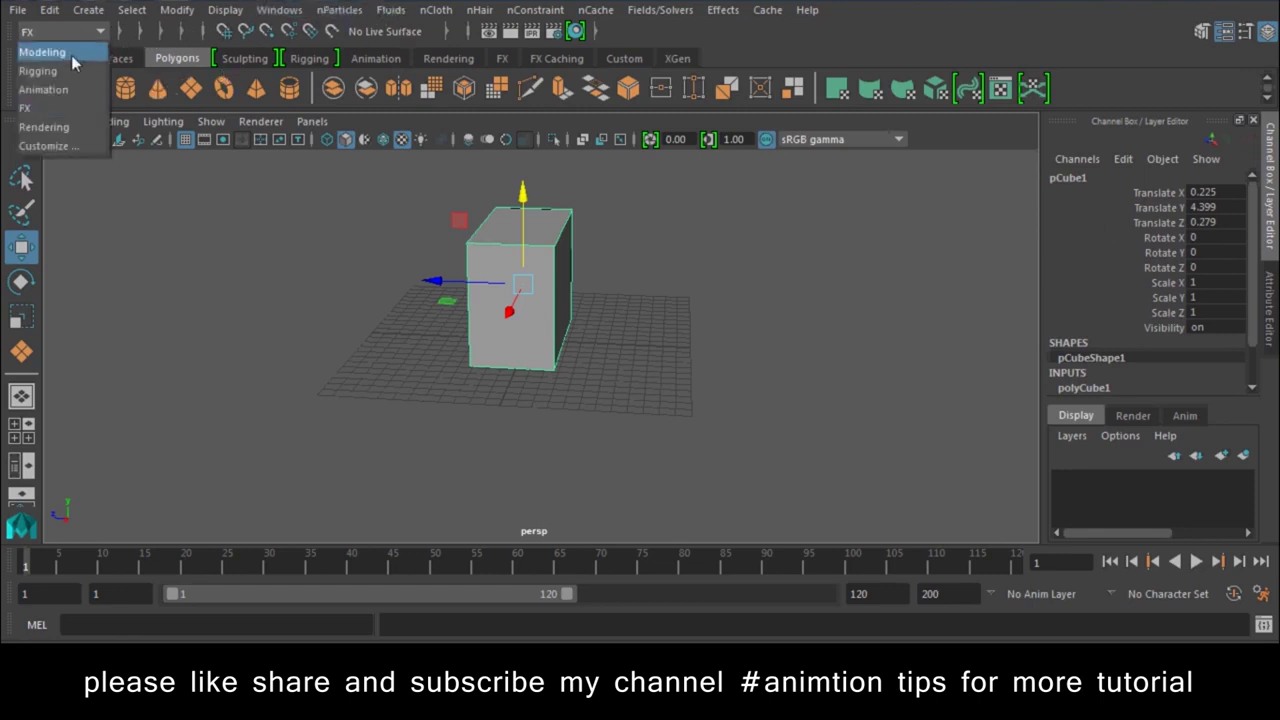
pyautogui.click(79, 55)
pyautogui.click(445, 10)
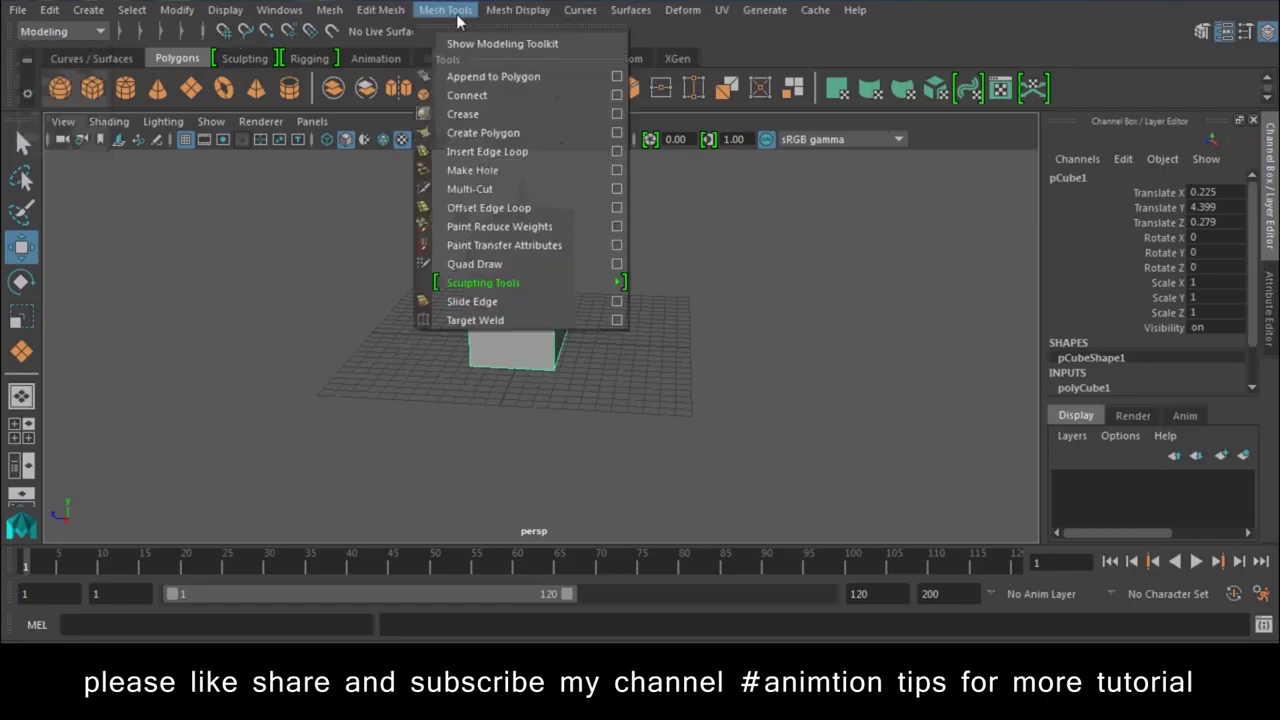
pyautogui.click(518, 151)
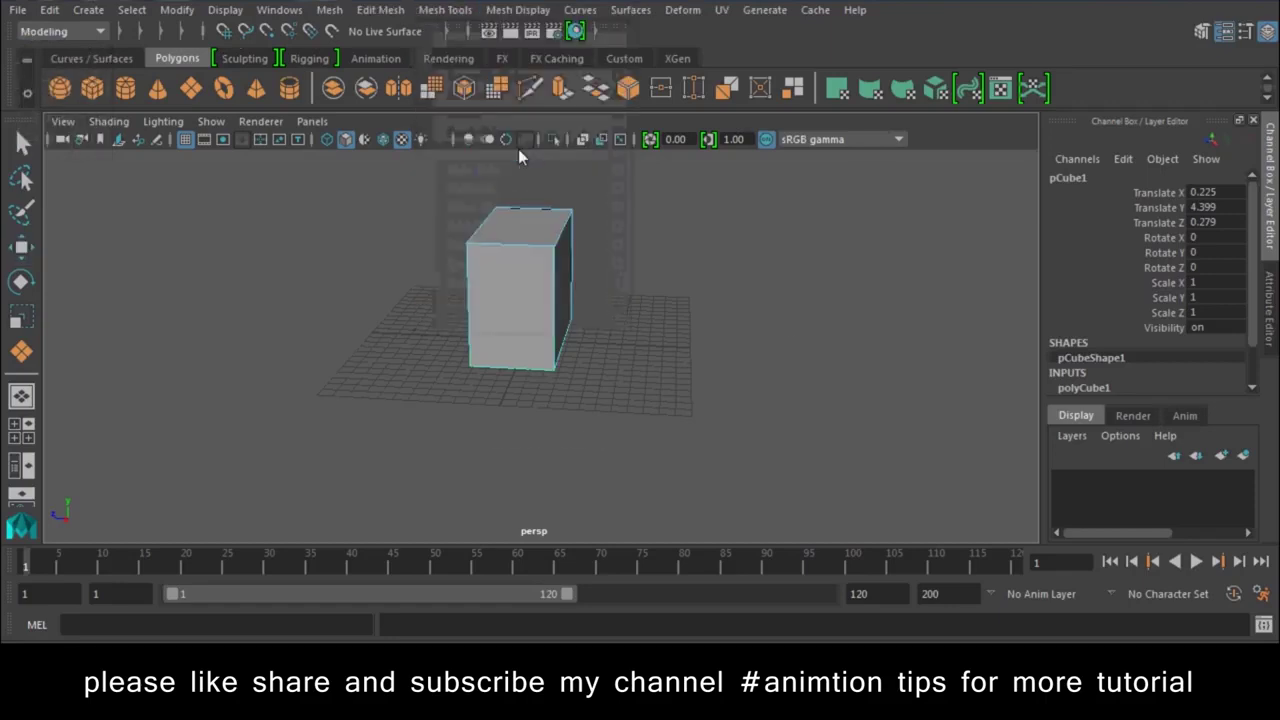
pyautogui.click(553, 230)
pyautogui.keyDown('alt'); pyautogui.moveTo(507, 254); pyautogui.dragTo(654, 264); pyautogui.keyUp('alt')
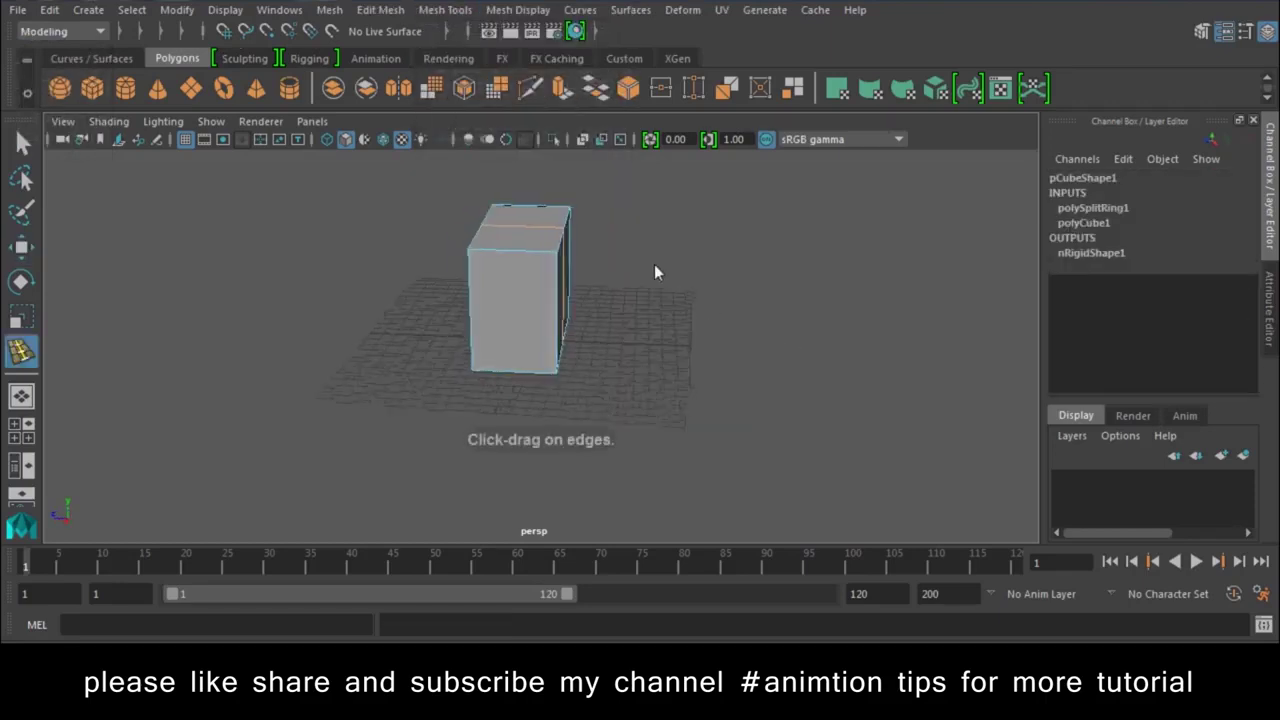
pyautogui.click(510, 254)
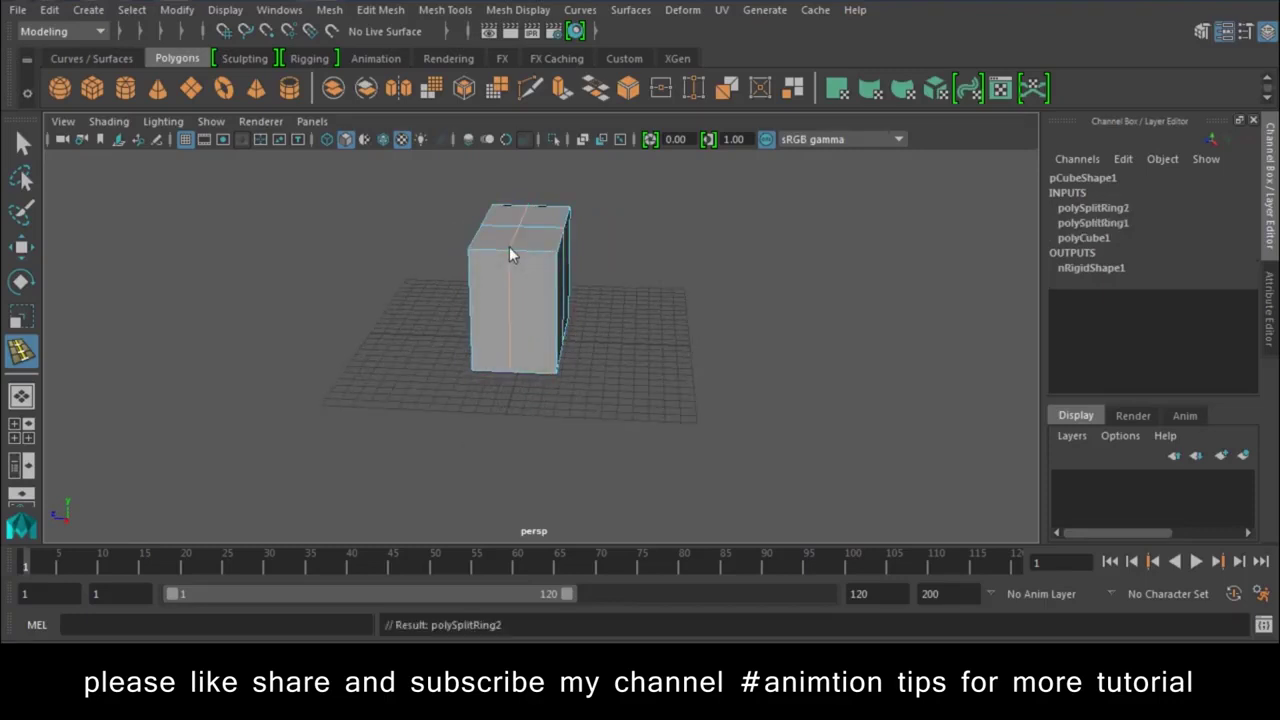
# Step: Scale the new edge loops outward into an eight-sided prism and return to object mode
pyautogui.press('r')
pyautogui.moveTo(506, 314); pyautogui.dragTo(498, 340)
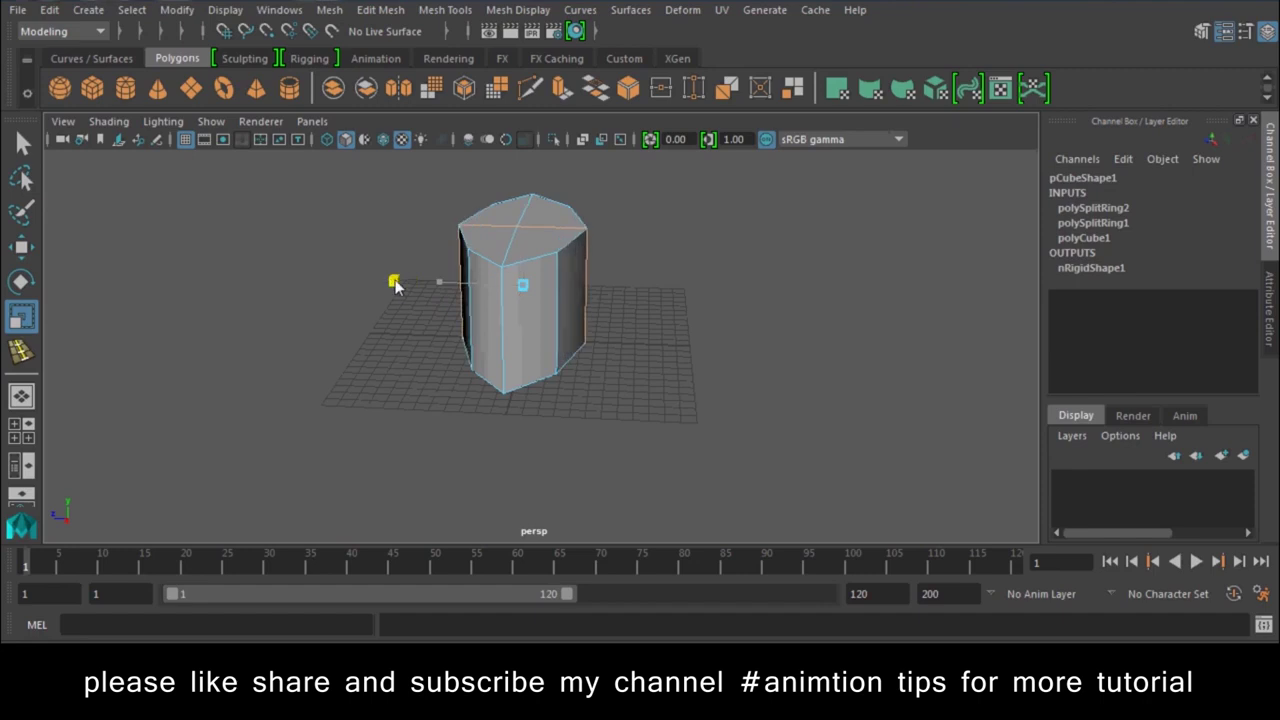
pyautogui.moveTo(591, 287)
pyautogui.keyDown('alt'); pyautogui.mouseDown()
pyautogui.moveTo(483, 312)
pyautogui.moveTo(447, 303)
pyautogui.moveTo(480, 300)
pyautogui.mouseUp(); pyautogui.keyUp('alt')
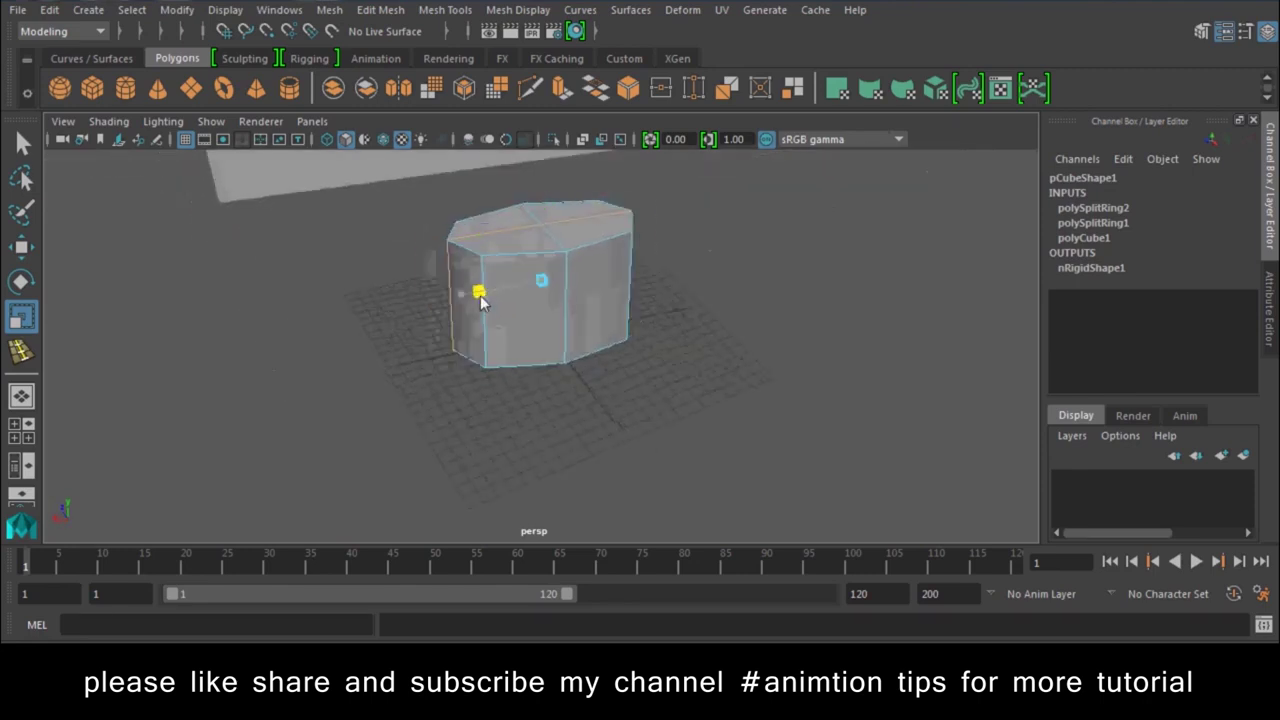
pyautogui.moveTo(598, 183); pyautogui.dragTo(634, 195, button='right')
pyautogui.click(625, 240)
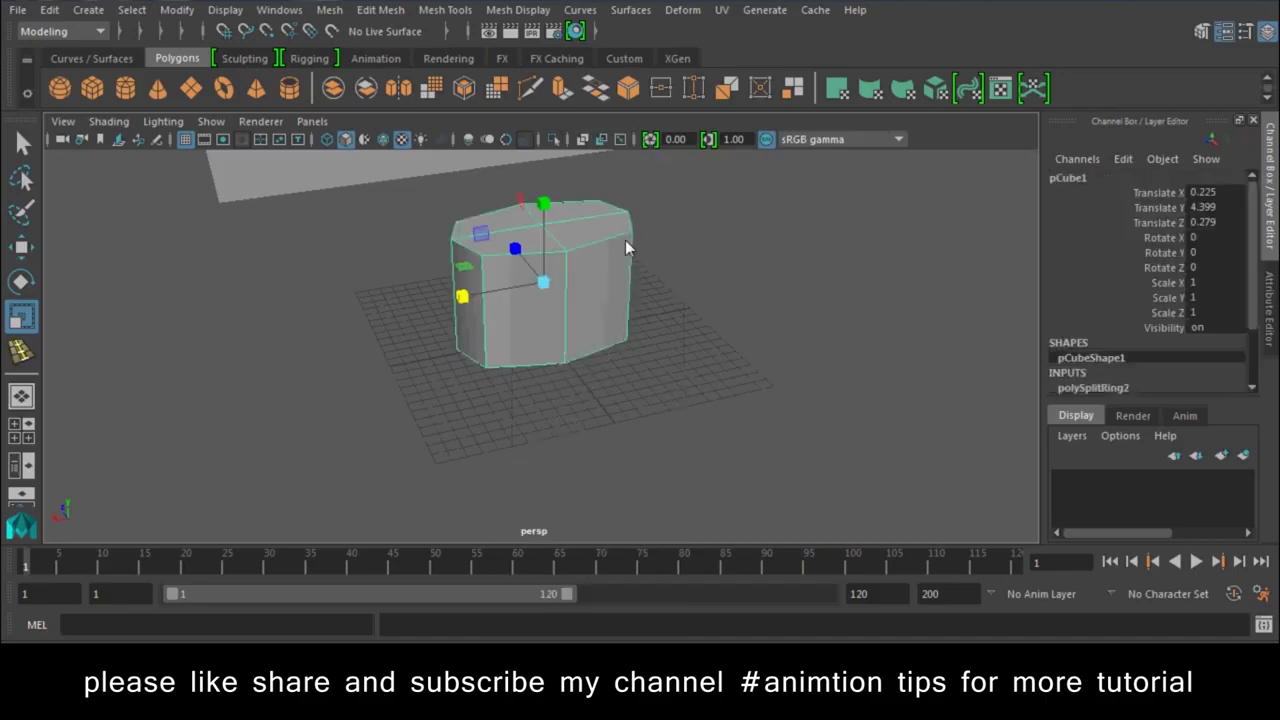
pyautogui.keyDown('alt'); pyautogui.moveTo(618, 293); pyautogui.dragTo(371, 297); pyautogui.keyUp('alt')
# Step: Widen the prism, play the cloth draping over it, and switch to smooth preview
pyautogui.click(850, 450)
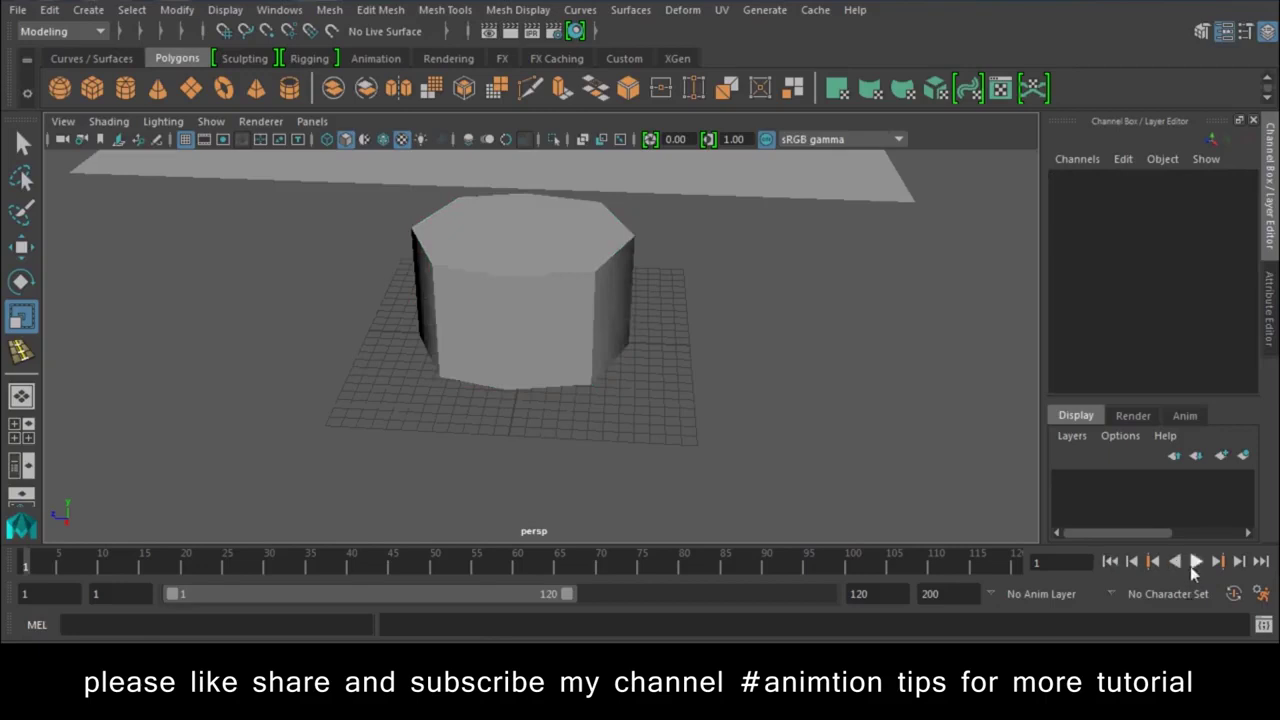
pyautogui.click(1195, 562)
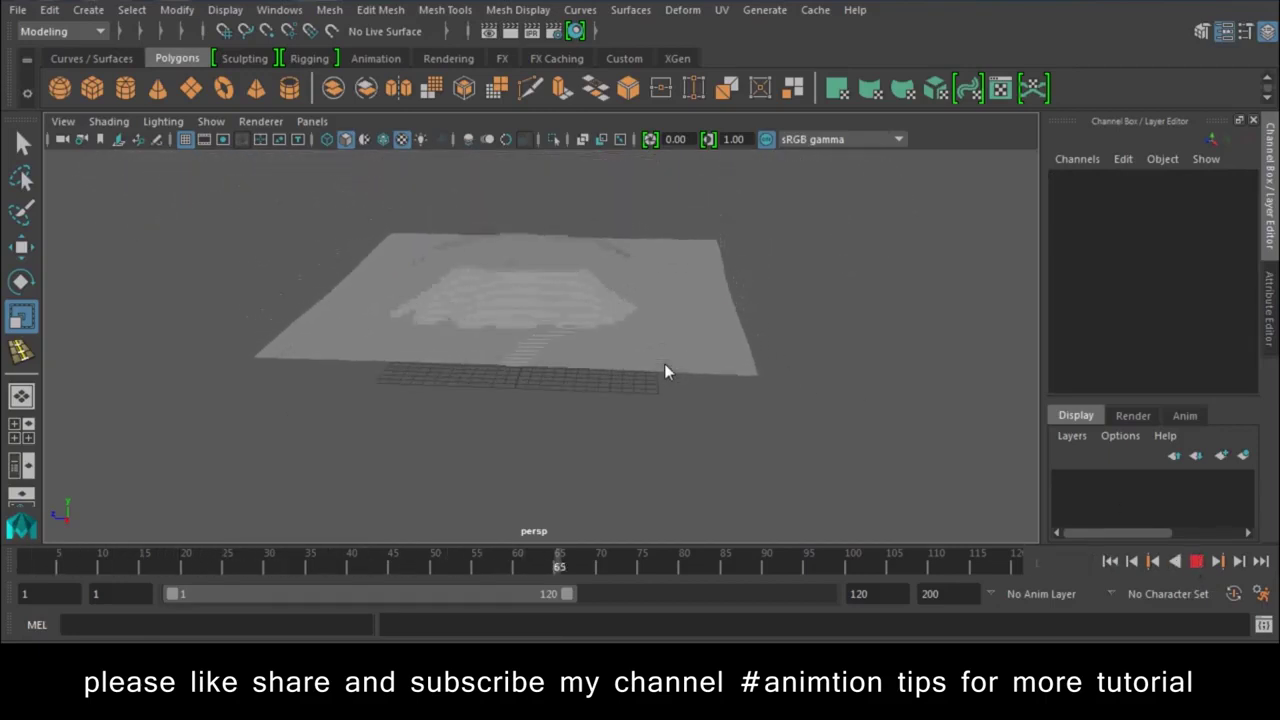
pyautogui.moveTo(733, 256)
pyautogui.keyDown('alt'); pyautogui.mouseDown()
pyautogui.moveTo(650, 424)
pyautogui.moveTo(430, 293)
pyautogui.mouseUp(); pyautogui.keyUp('alt')
pyautogui.press('Escape')
pyautogui.moveTo(438, 294)
pyautogui.keyDown('alt'); pyautogui.mouseDown(button='right')
pyautogui.moveTo(602, 388)
pyautogui.moveTo(590, 385)
pyautogui.mouseUp(button='right'); pyautogui.keyUp('alt')
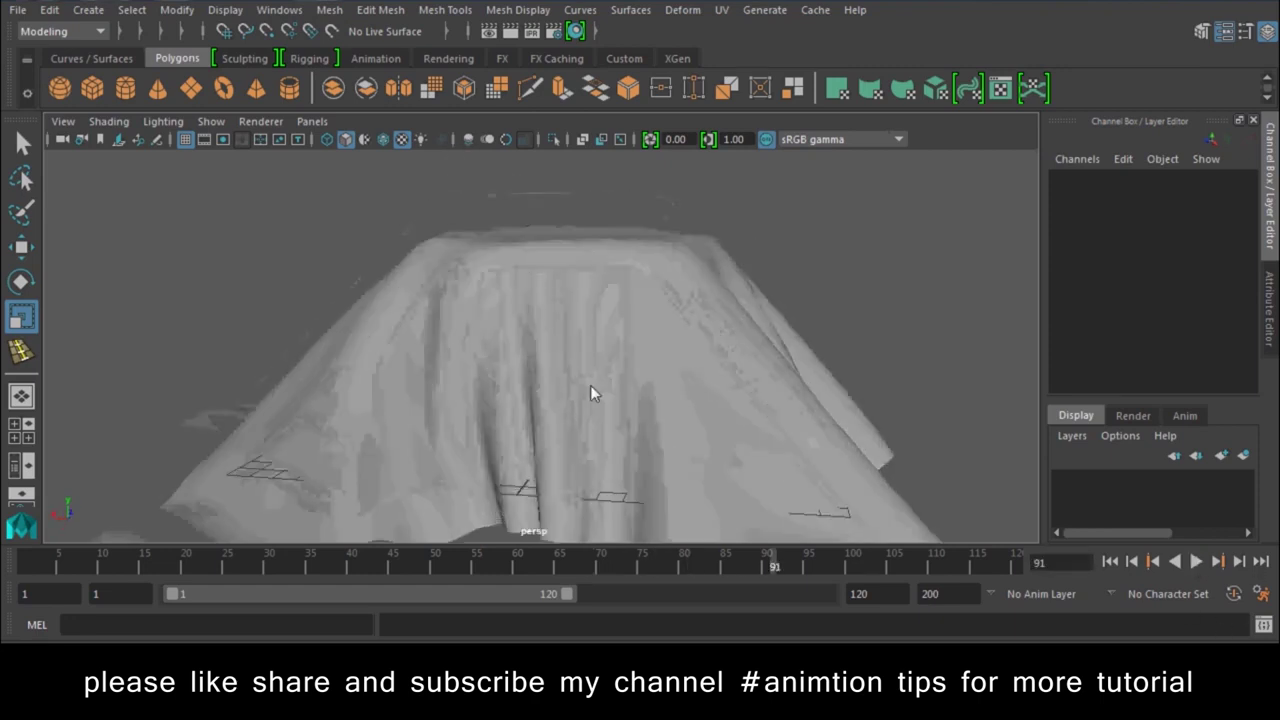
pyautogui.press('3')
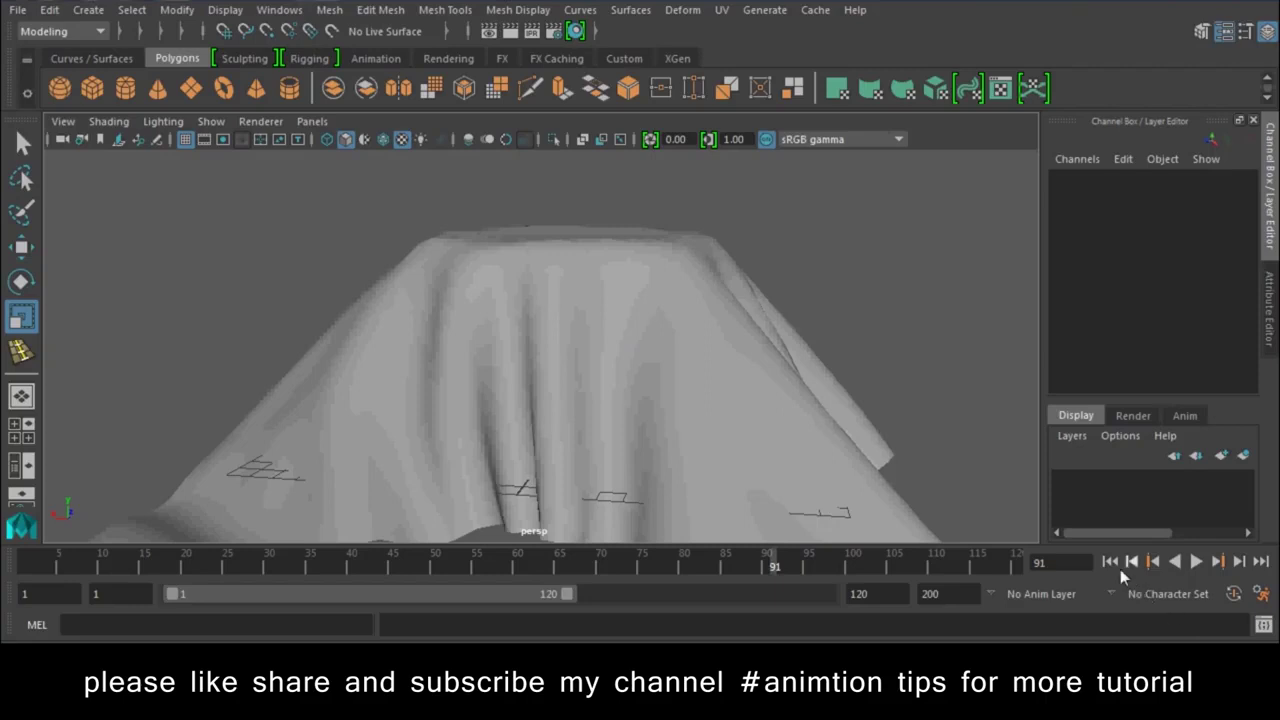
# Step: Rewind to frame 1 and scale the pillar uniformly to 1.664 with smooth preview
pyautogui.click(1110, 561)
pyautogui.keyDown('alt'); pyautogui.moveTo(610, 373); pyautogui.dragTo(473, 292); pyautogui.keyUp('alt')
pyautogui.click(588, 289)
pyautogui.moveTo(551, 341)
pyautogui.mouseDown()
pyautogui.moveTo(659, 318)
pyautogui.moveTo(667, 355)
pyautogui.mouseUp()
pyautogui.press('3')
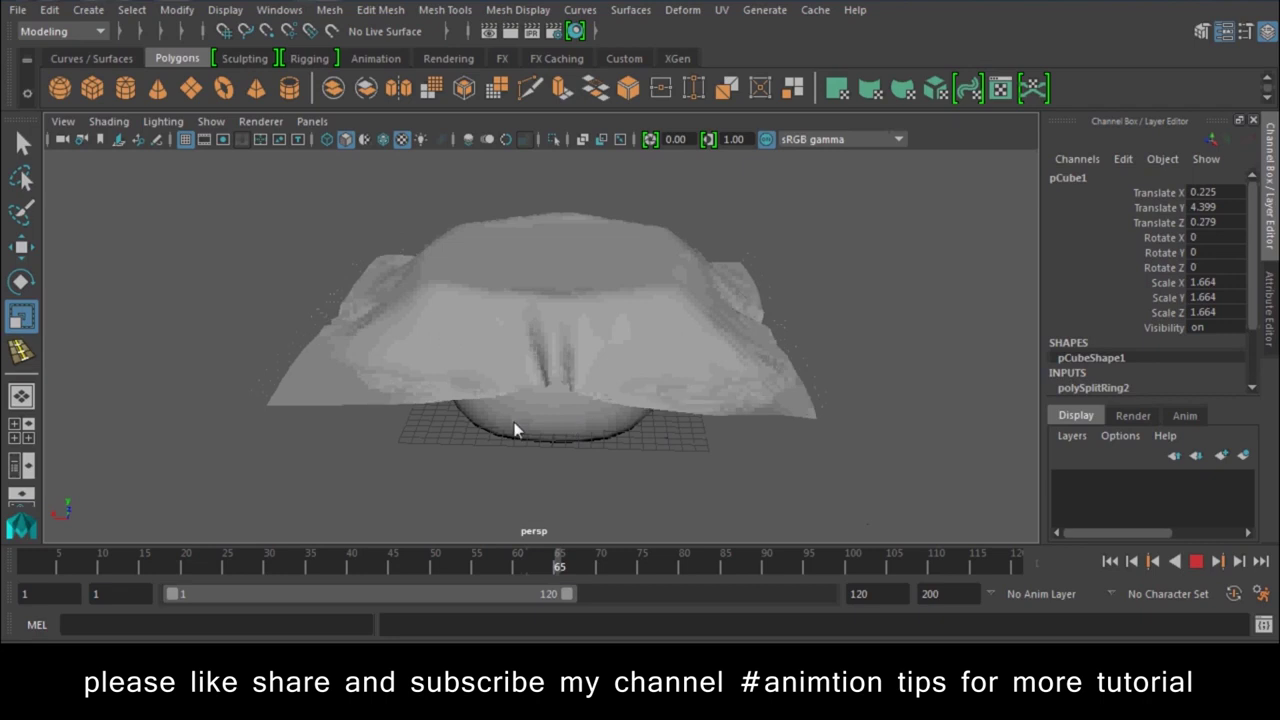
# Step: Flatten the pillar vertically and raise it up beneath the cloth
pyautogui.moveTo(756, 459)
pyautogui.keyDown('alt'); pyautogui.mouseDown()
pyautogui.moveTo(770, 520)
pyautogui.moveTo(718, 407)
pyautogui.mouseUp(); pyautogui.keyUp('alt')
pyautogui.click(618, 443)
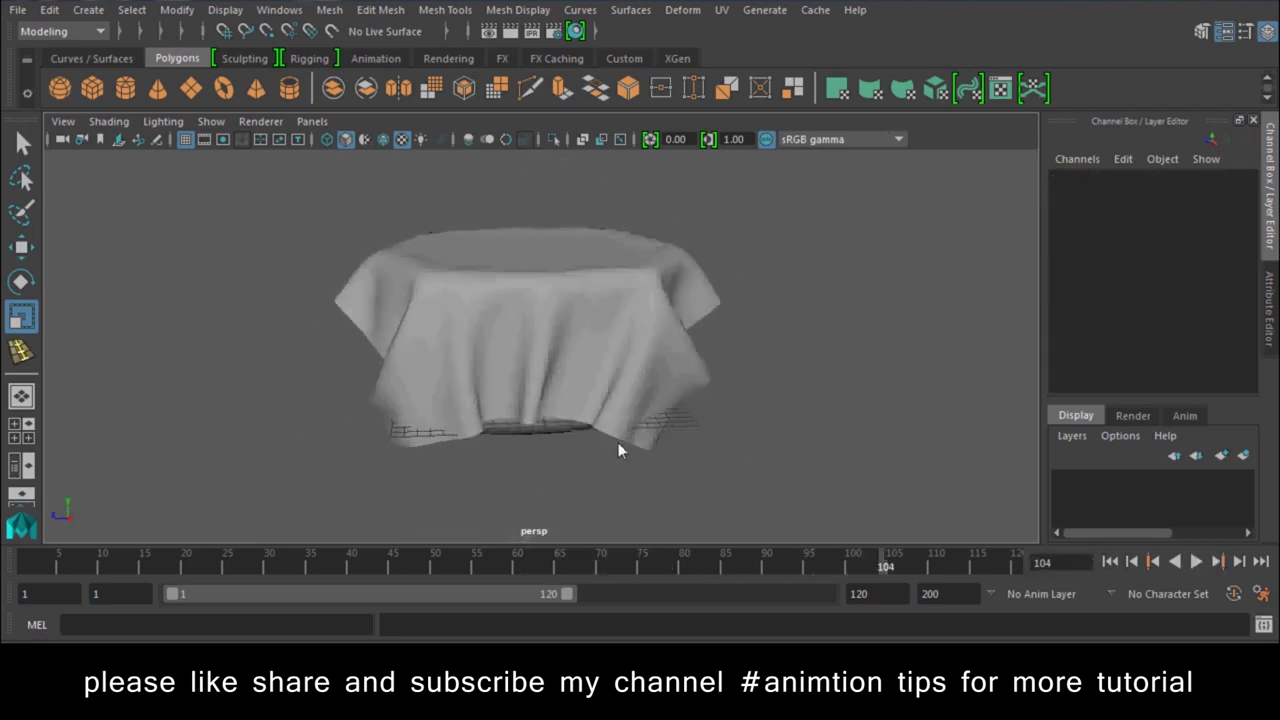
pyautogui.click(546, 420)
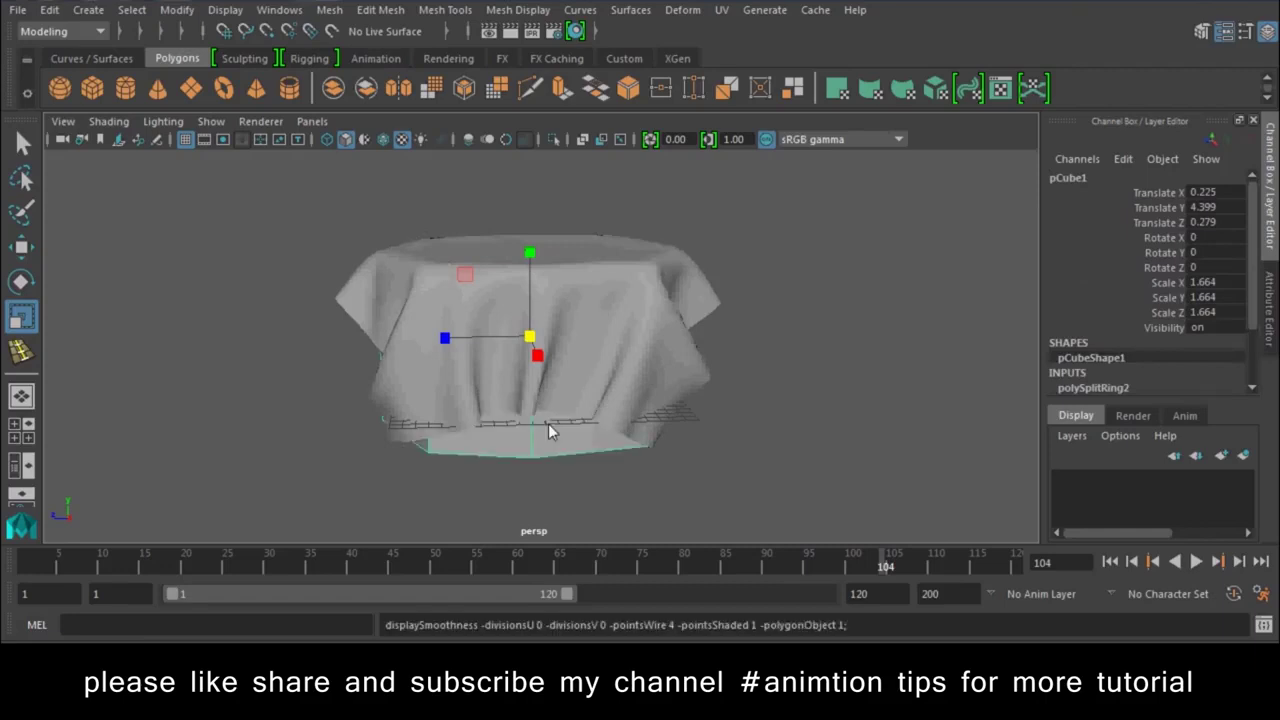
pyautogui.click(871, 429)
pyautogui.moveTo(527, 389)
pyautogui.keyDown('alt'); pyautogui.mouseDown()
pyautogui.moveTo(739, 475)
pyautogui.moveTo(884, 451)
pyautogui.moveTo(738, 421)
pyautogui.moveTo(341, 258)
pyautogui.mouseUp(); pyautogui.keyUp('alt')
pyautogui.keyDown('alt'); pyautogui.moveTo(445, 318); pyautogui.dragTo(557, 396); pyautogui.keyUp('alt')
pyautogui.click(557, 396)
pyautogui.moveTo(528, 256); pyautogui.dragTo(519, 337)
pyautogui.moveTo(528, 272)
pyautogui.mouseDown()
pyautogui.moveTo(537, 188)
pyautogui.moveTo(621, 379)
pyautogui.moveTo(810, 347)
pyautogui.mouseUp()
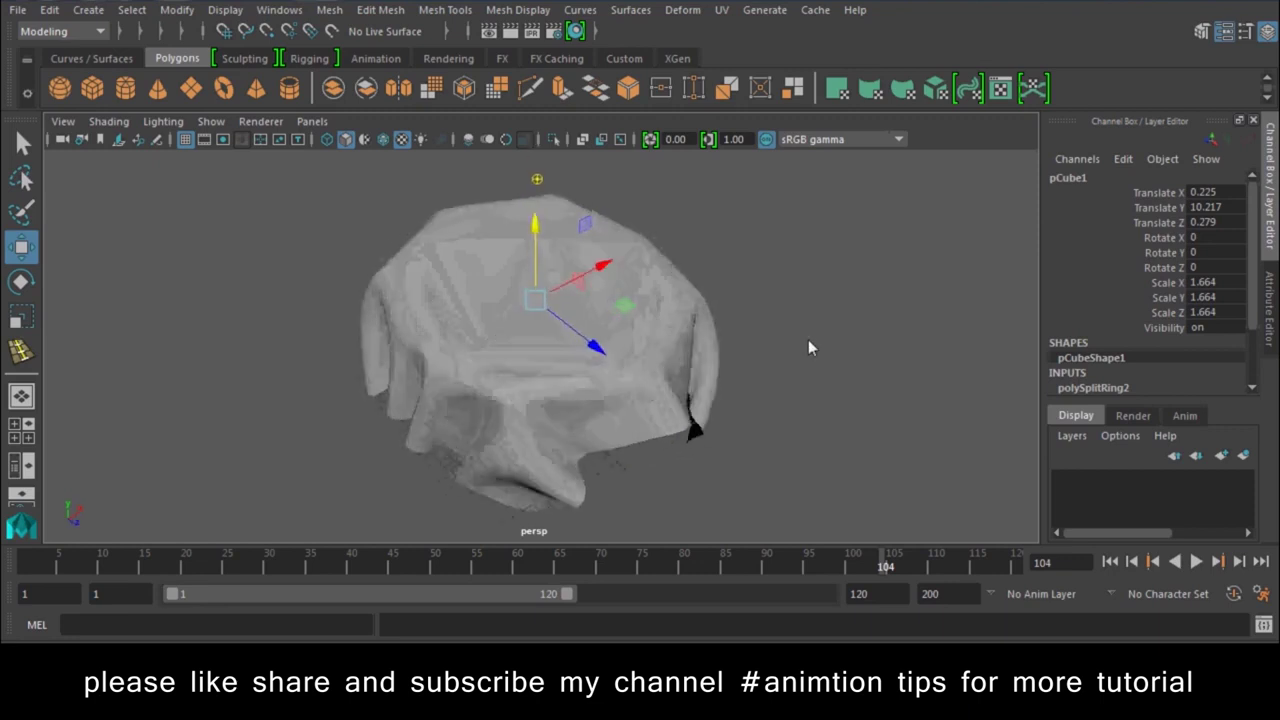
pyautogui.click(808, 347)
# Step: Rewind and replay the simulation, stopping at frame 85 with the cloth draped over the pillar
pyautogui.click(1110, 561)
pyautogui.click(1196, 561)
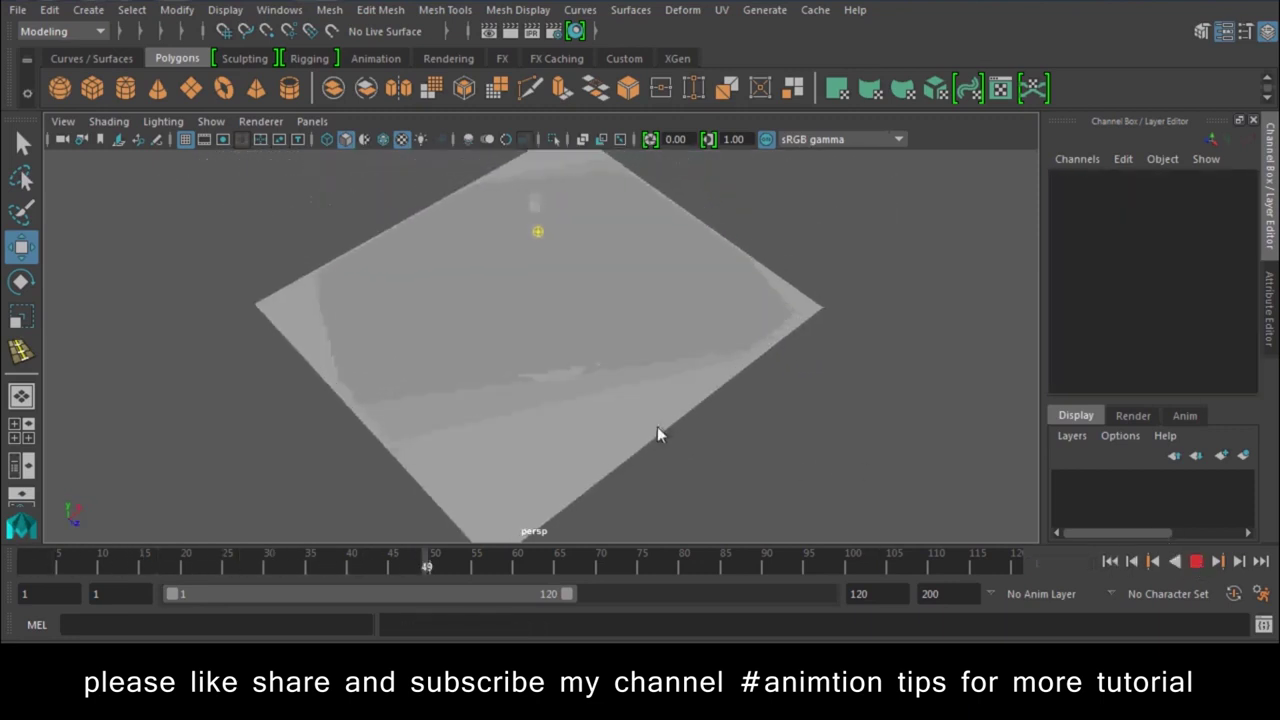
pyautogui.click(1195, 562)
pyautogui.moveTo(809, 356)
pyautogui.keyDown('alt'); pyautogui.mouseDown()
pyautogui.moveTo(797, 428)
pyautogui.moveTo(890, 253)
pyautogui.moveTo(1049, 288)
pyautogui.moveTo(720, 346)
pyautogui.moveTo(777, 431)
pyautogui.moveTo(756, 383)
pyautogui.moveTo(1146, 594)
pyautogui.mouseUp(); pyautogui.keyUp('alt')
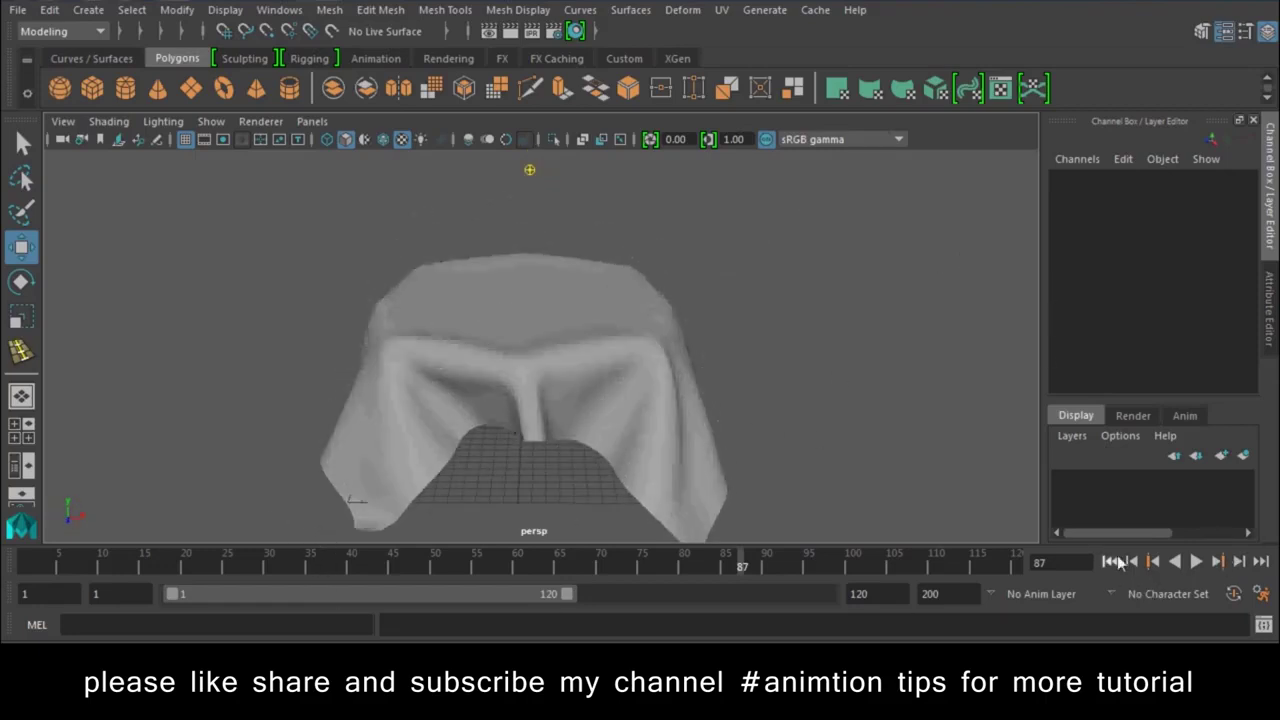
pyautogui.click(1109, 563)
pyautogui.click(1196, 562)
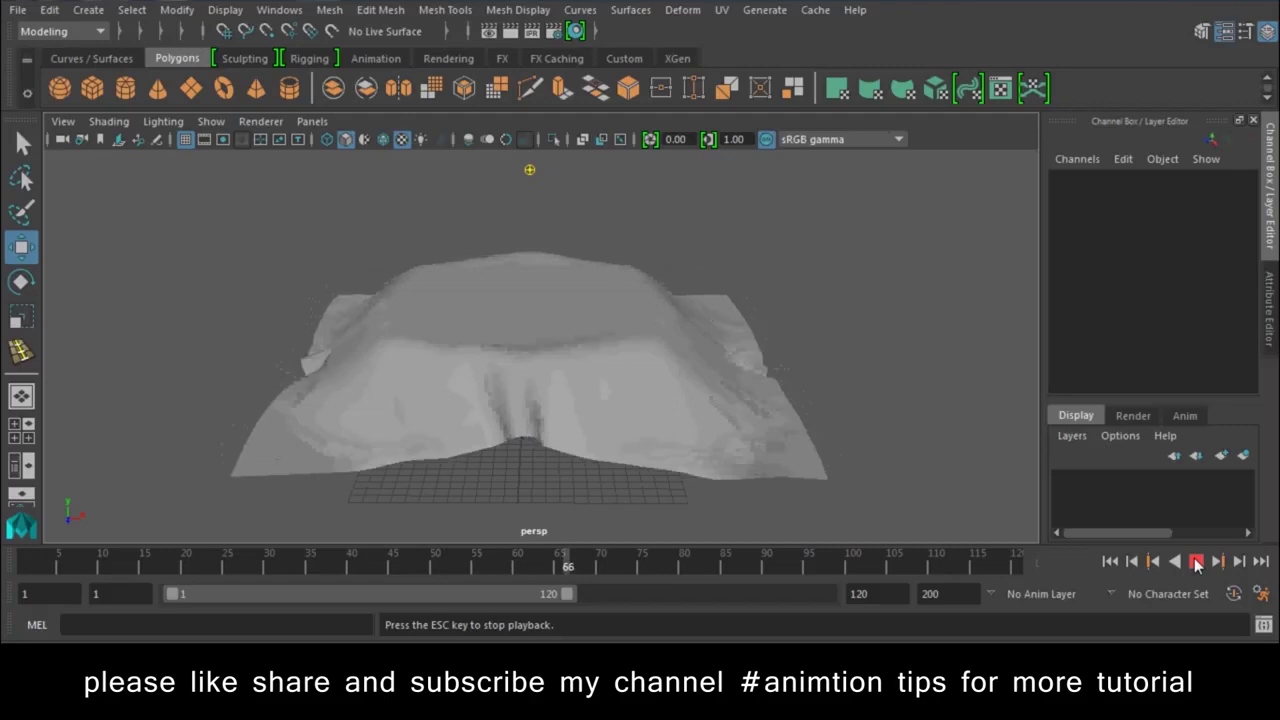
pyautogui.click(1196, 562)
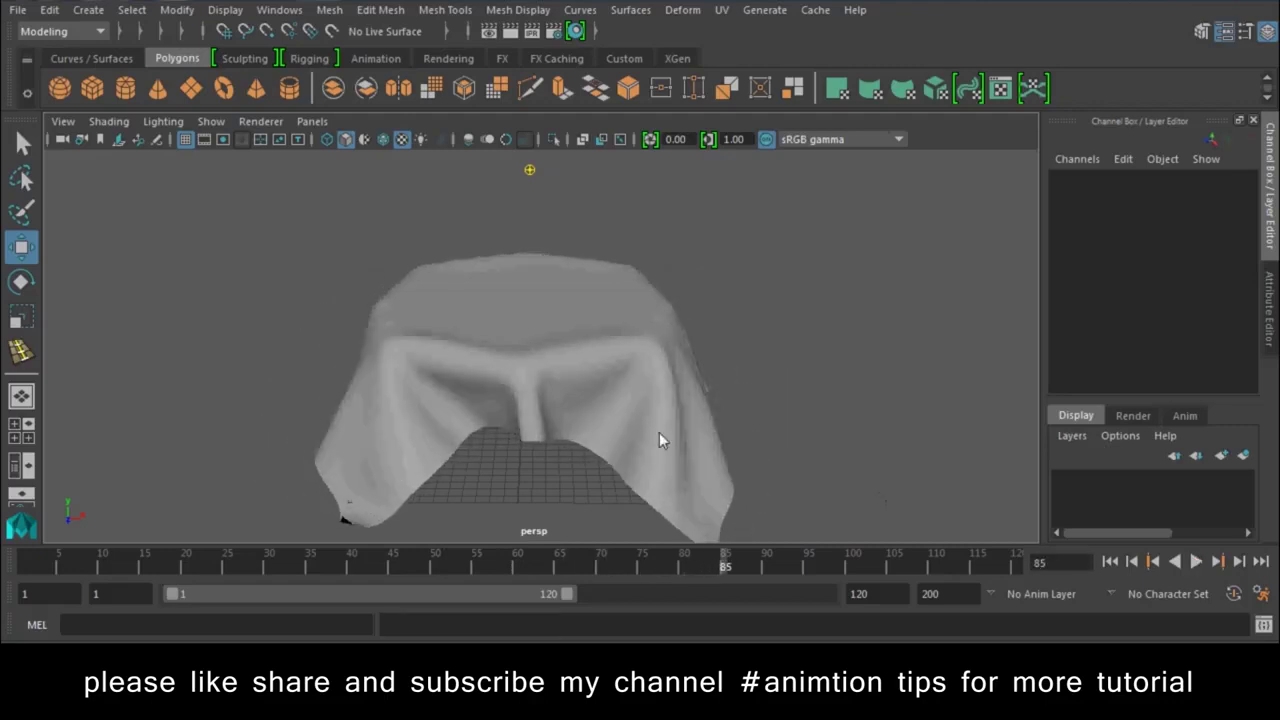
pyautogui.click(688, 428)
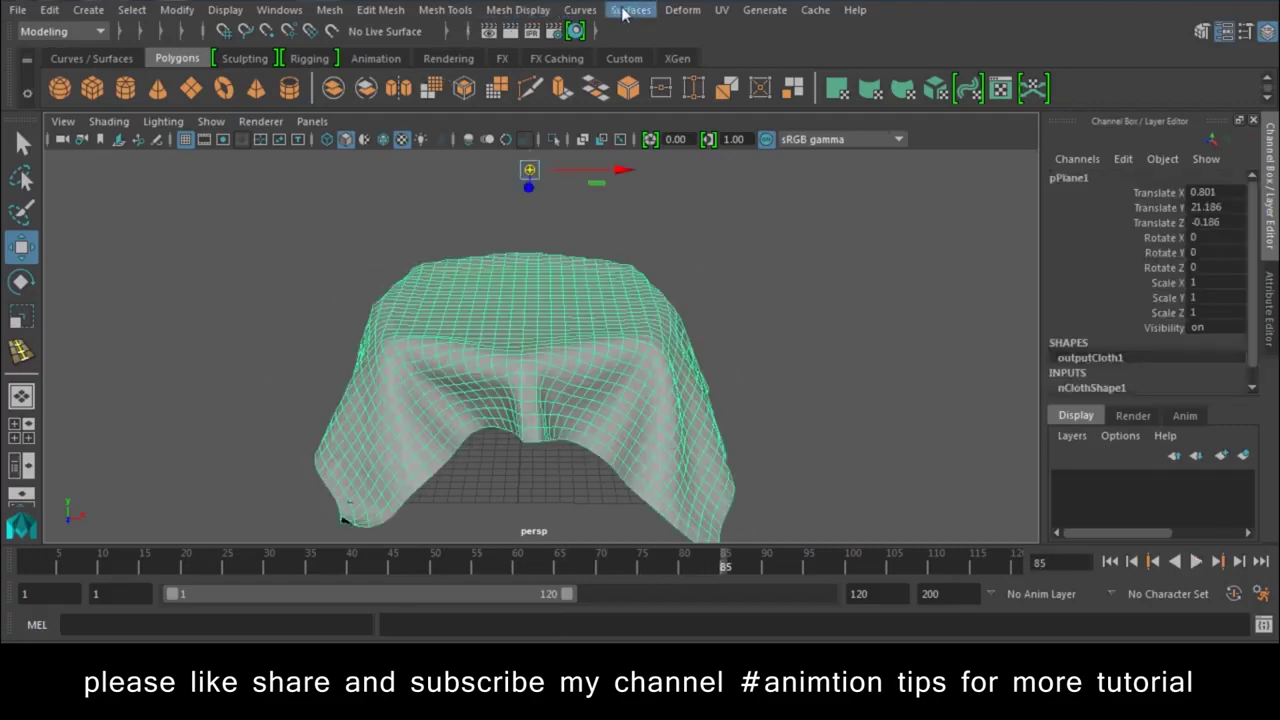
# Step: Switch to the FX menu set and create a new nObject cache for the cloth (nClothShape1.xml)
pyautogui.click(49, 31)
pyautogui.click(63, 111)
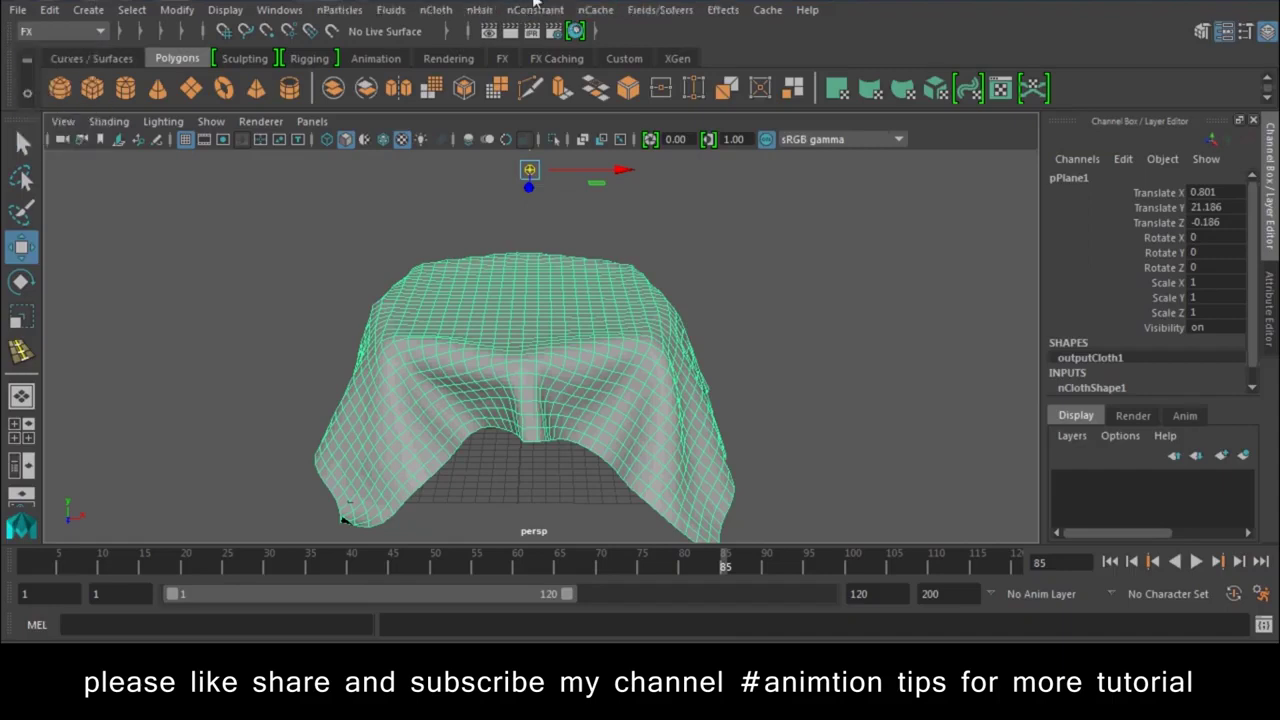
pyautogui.click(604, 11)
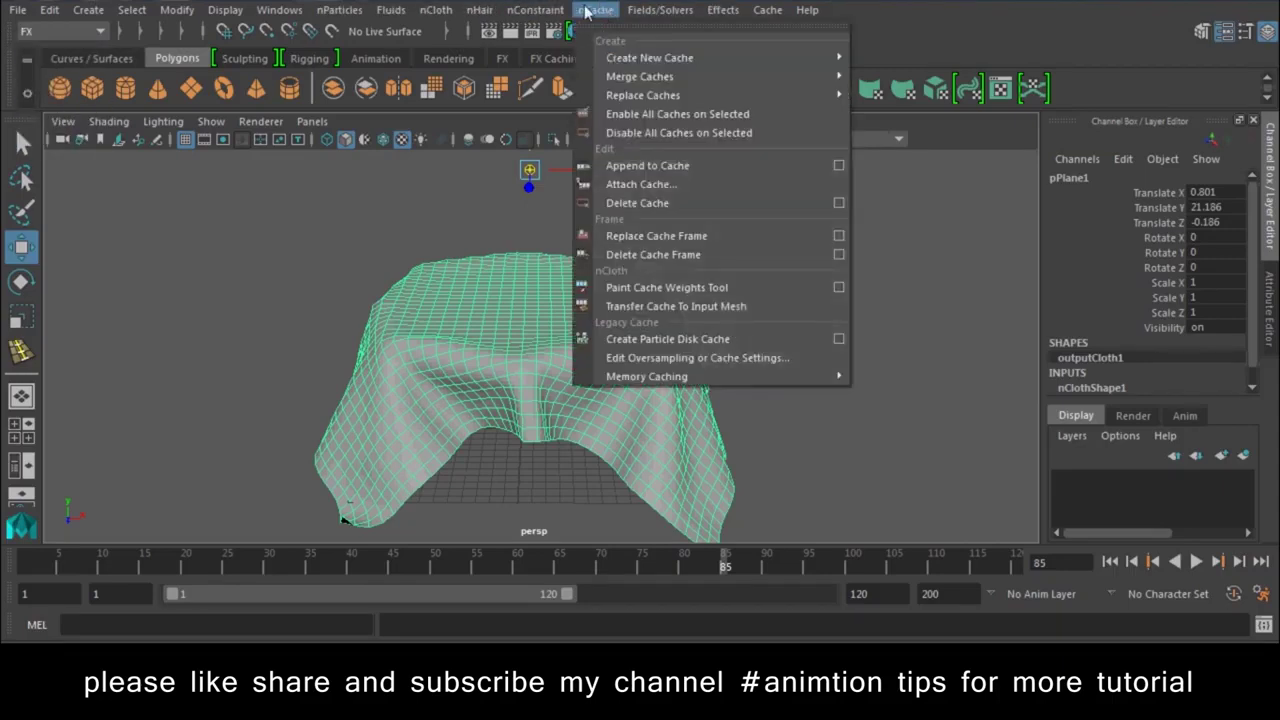
pyautogui.click(586, 11)
pyautogui.click(436, 11)
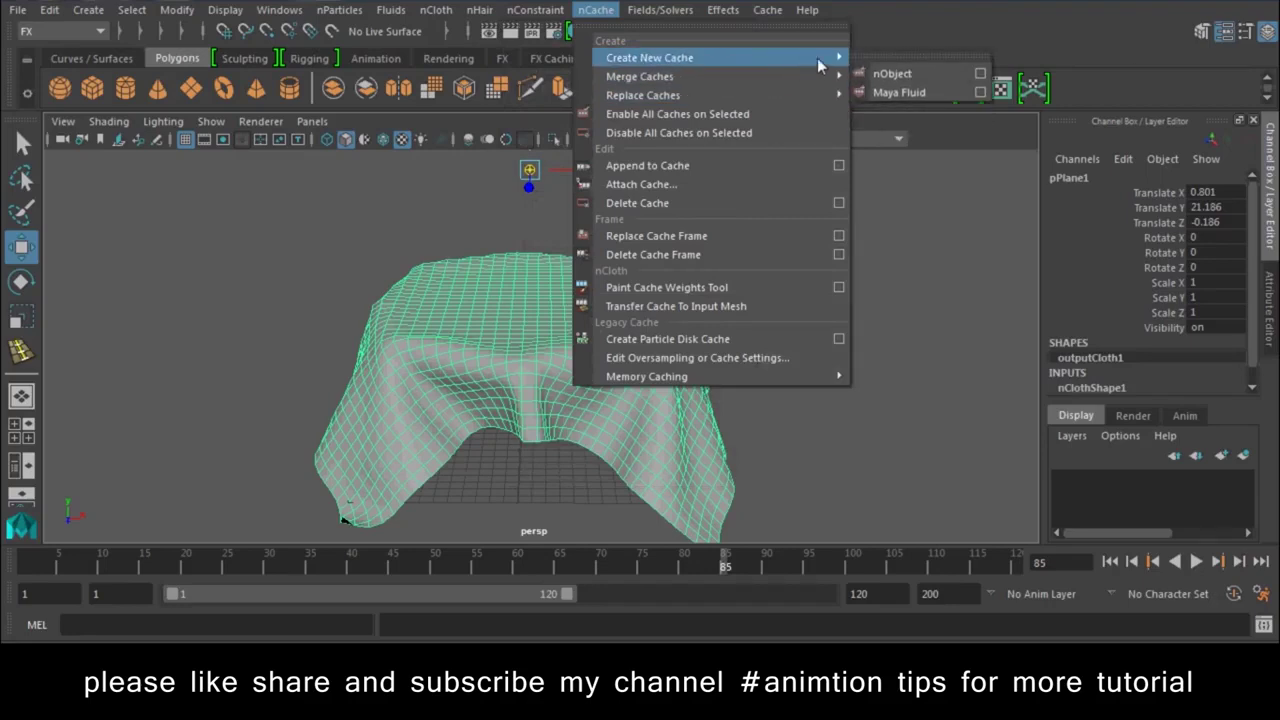
pyautogui.click(891, 74)
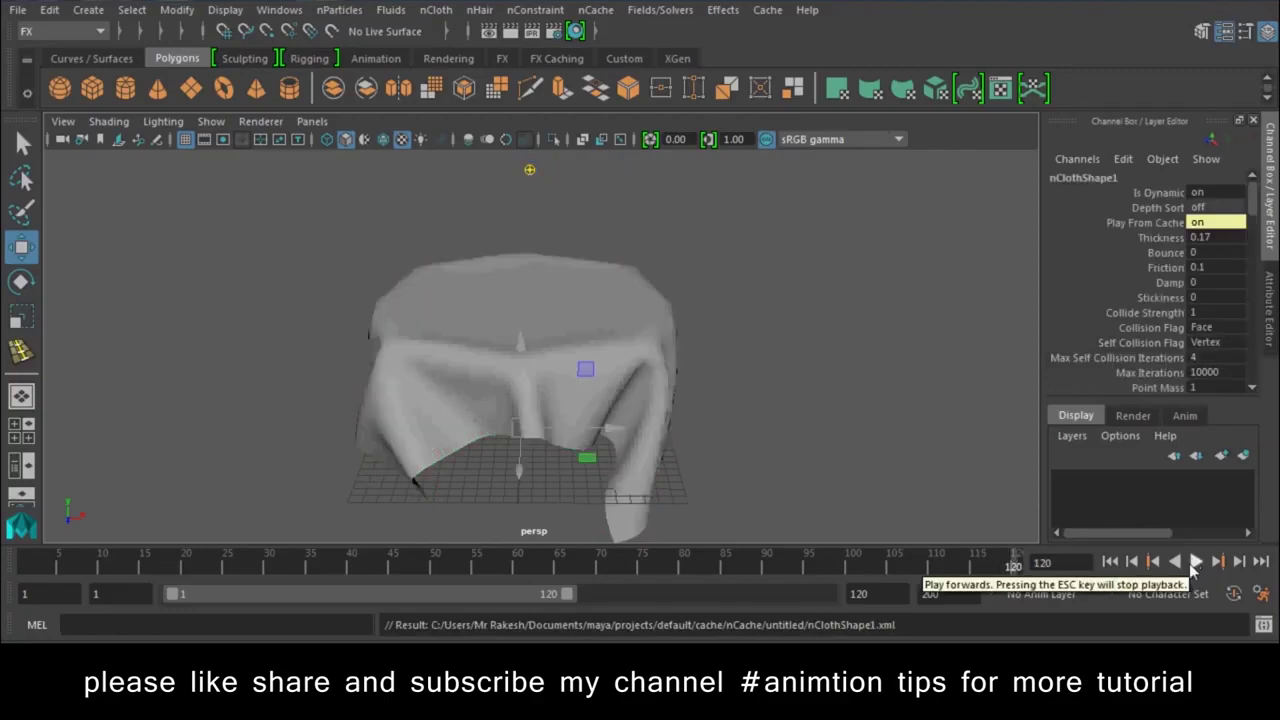
# Step: Play the cached cloth drape and stop it at frame 102
pyautogui.click(1195, 563)
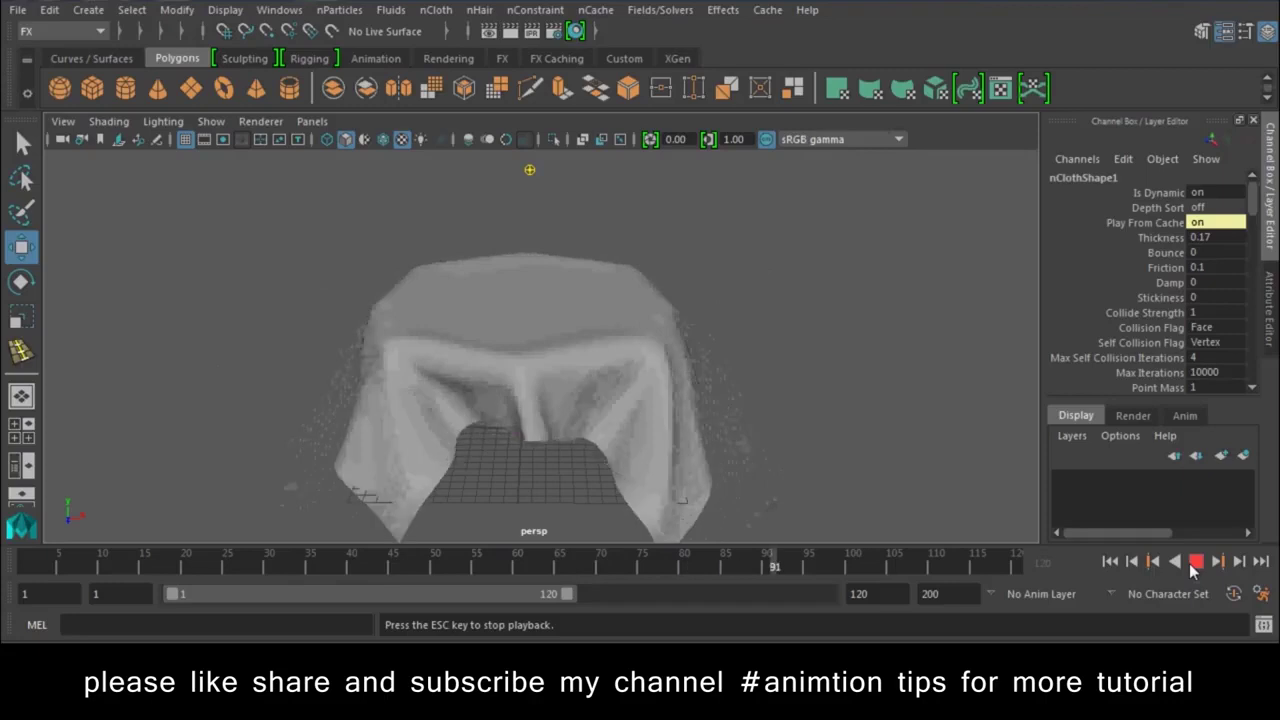
pyautogui.click(1193, 564)
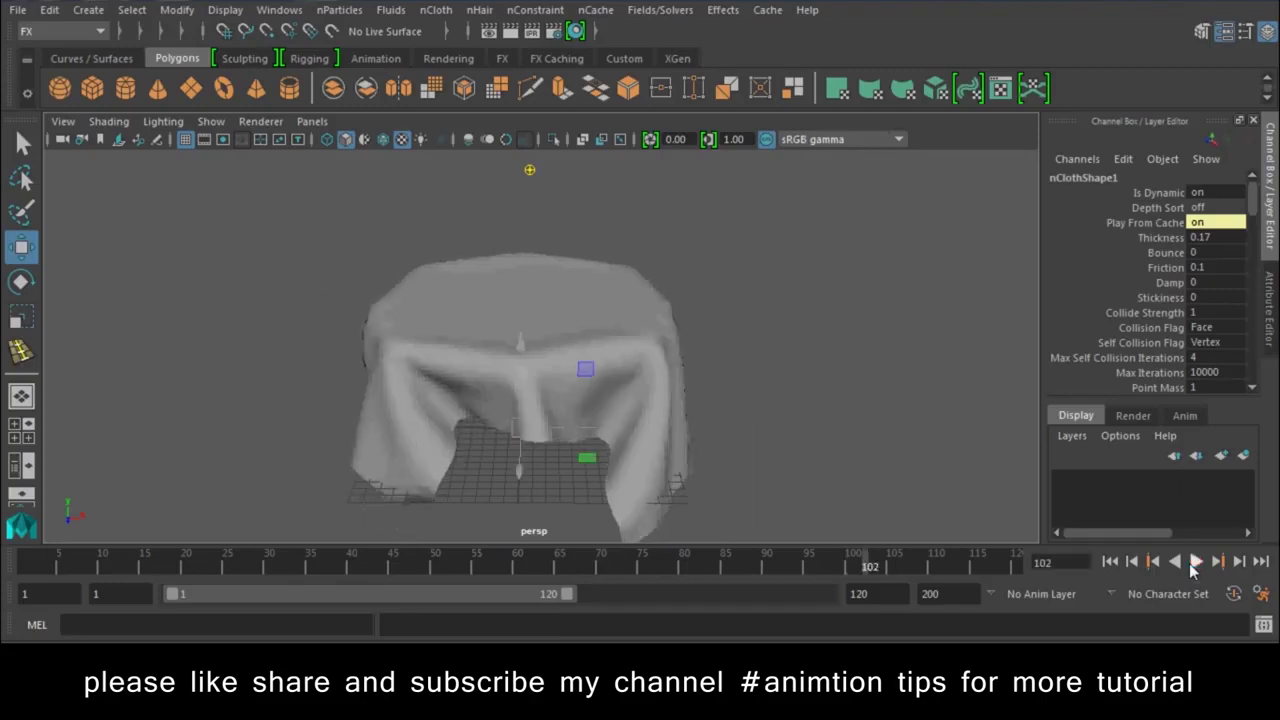
pyautogui.click(582, 12)
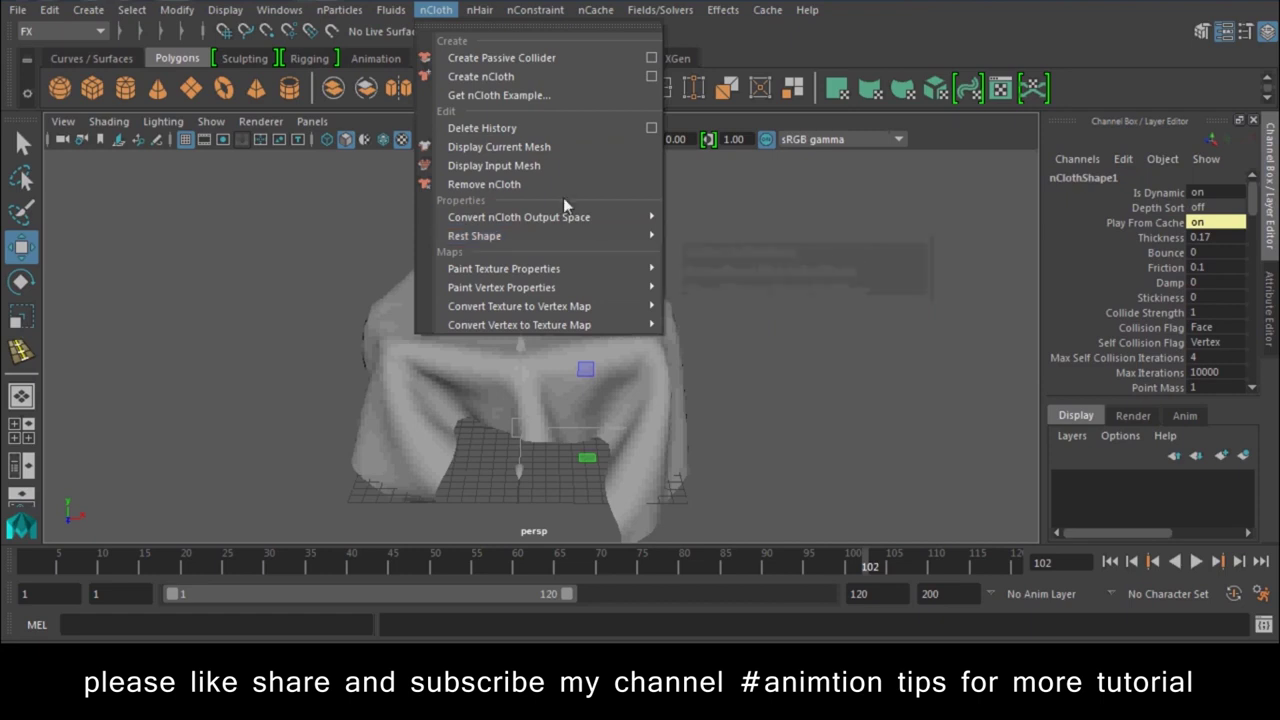
pyautogui.moveTo(660, 10)
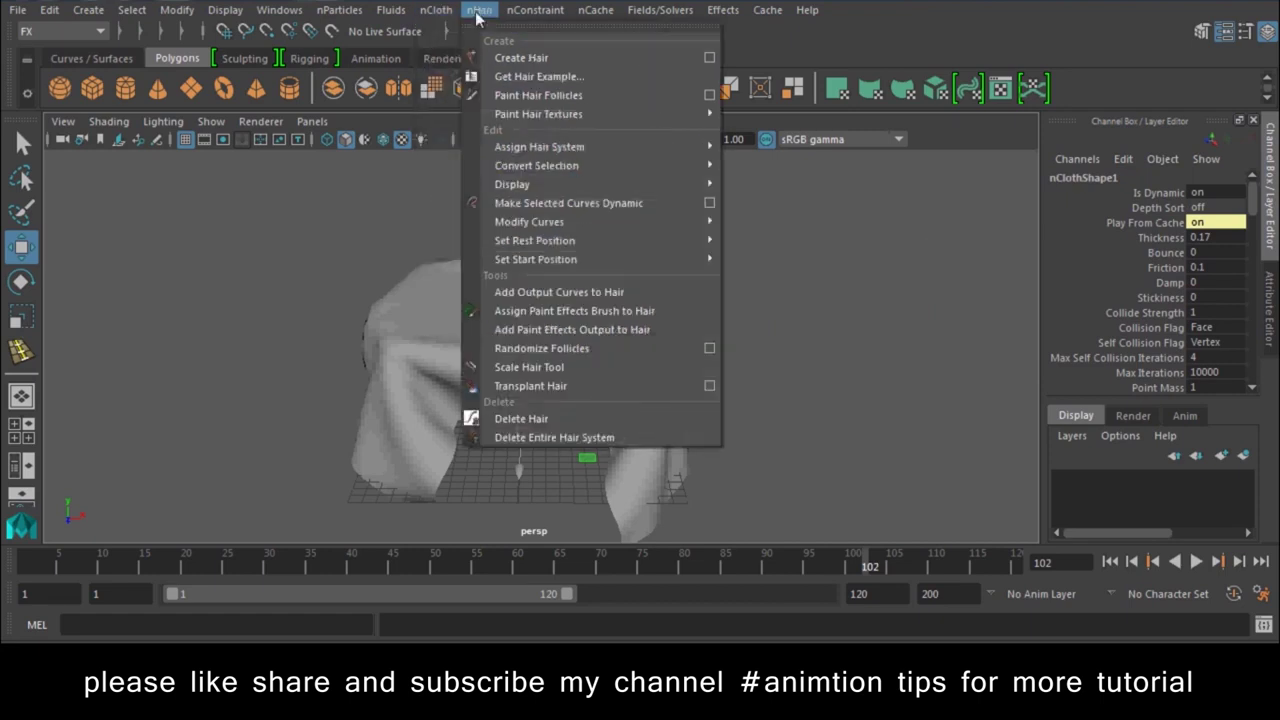
# Step: Display the cloth's current mesh and replay the drape from frame 1, stopping at frame 71
pyautogui.click(1082, 12)
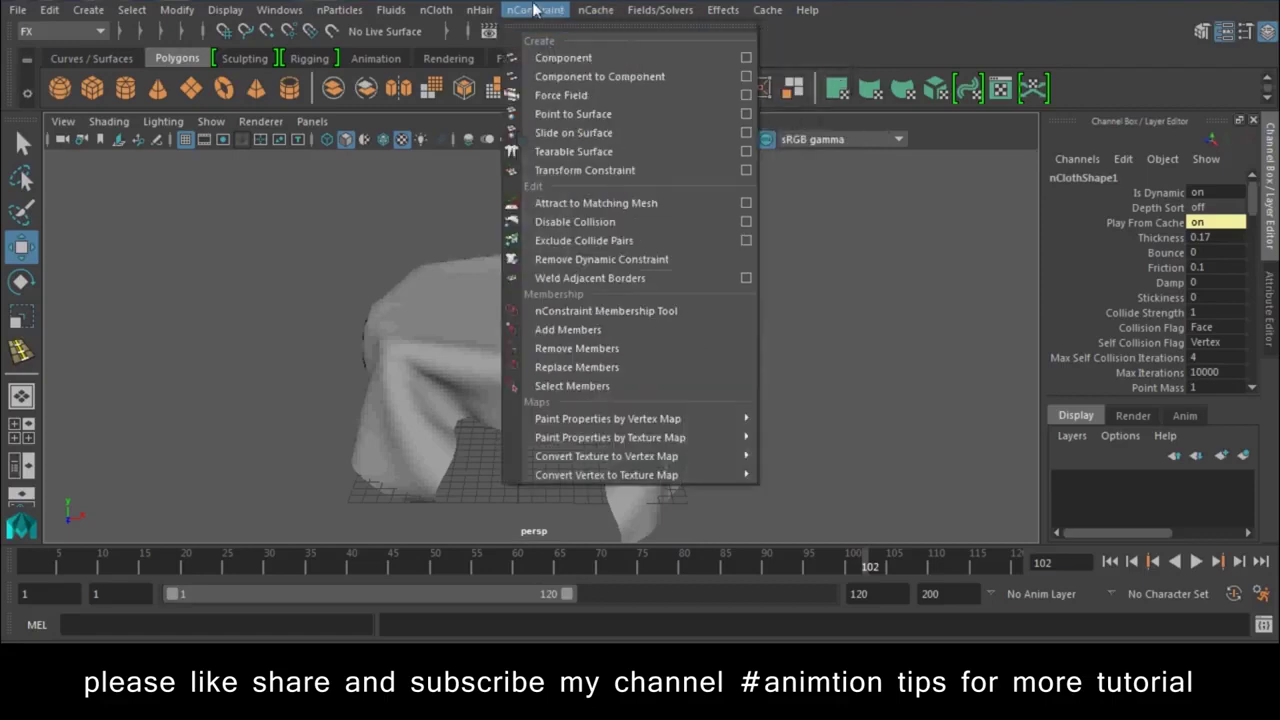
pyautogui.moveTo(436, 10)
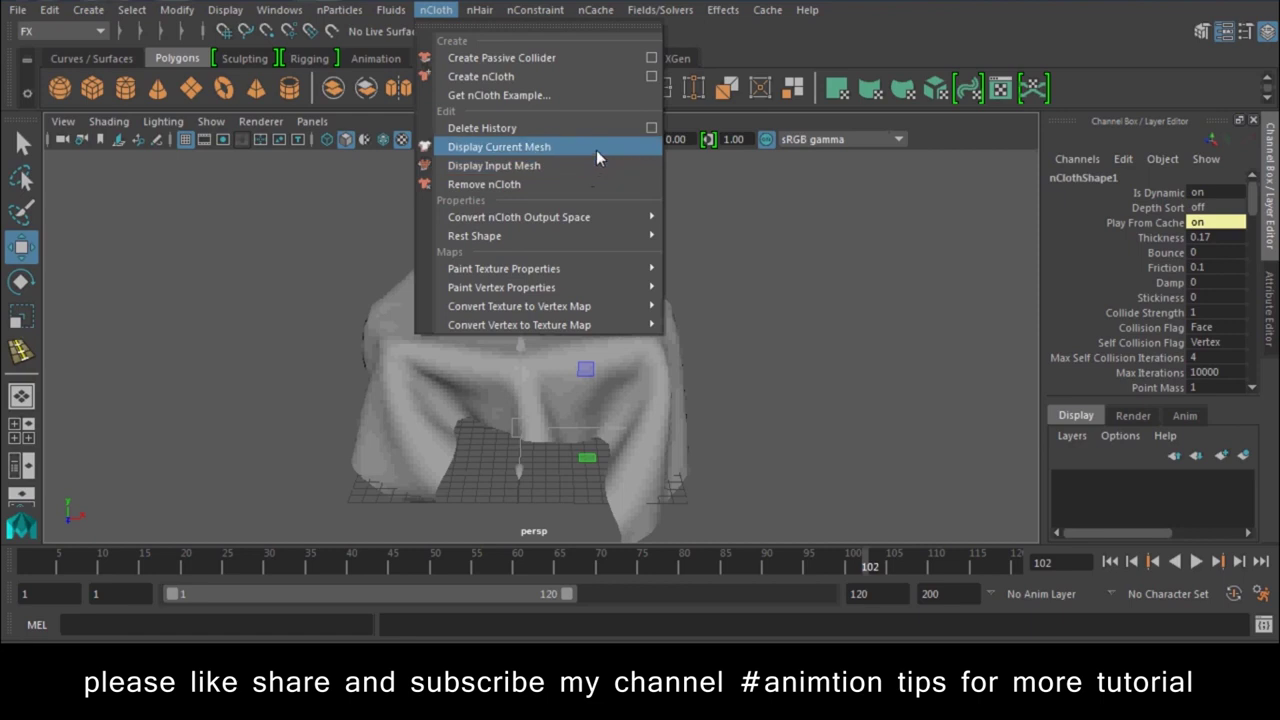
pyautogui.click(596, 150)
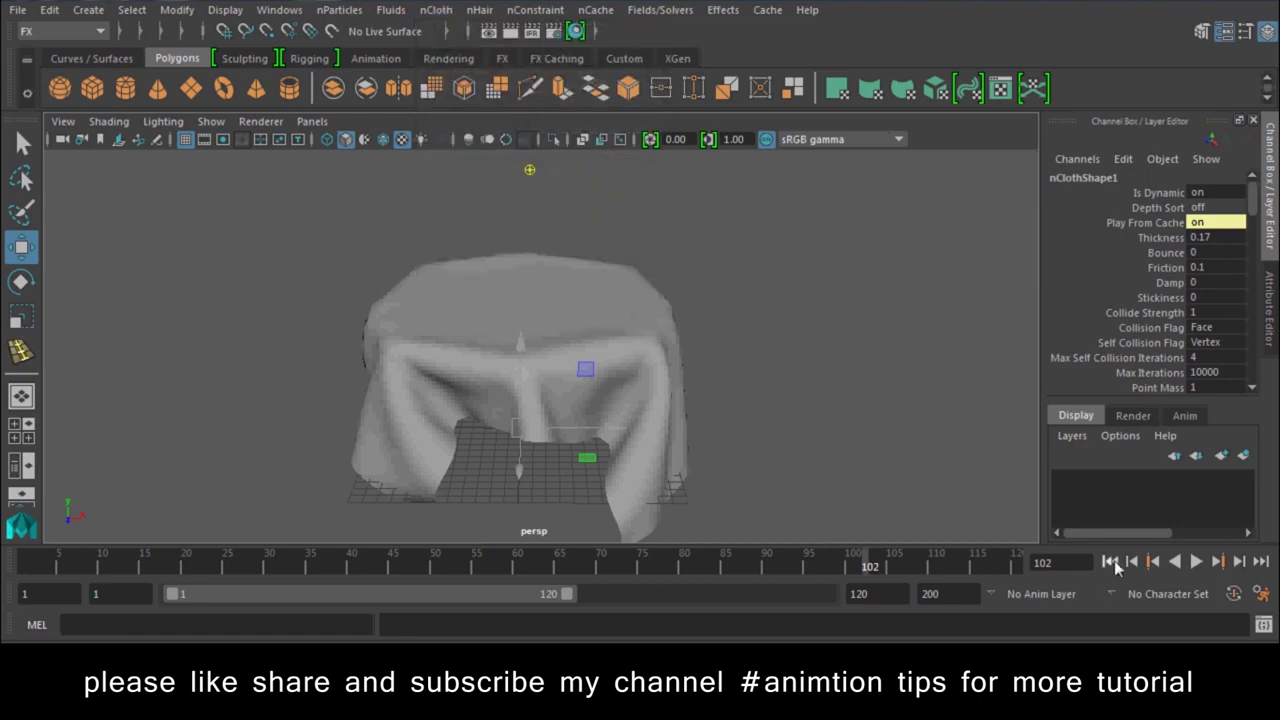
pyautogui.click(1112, 562)
pyautogui.click(1195, 562)
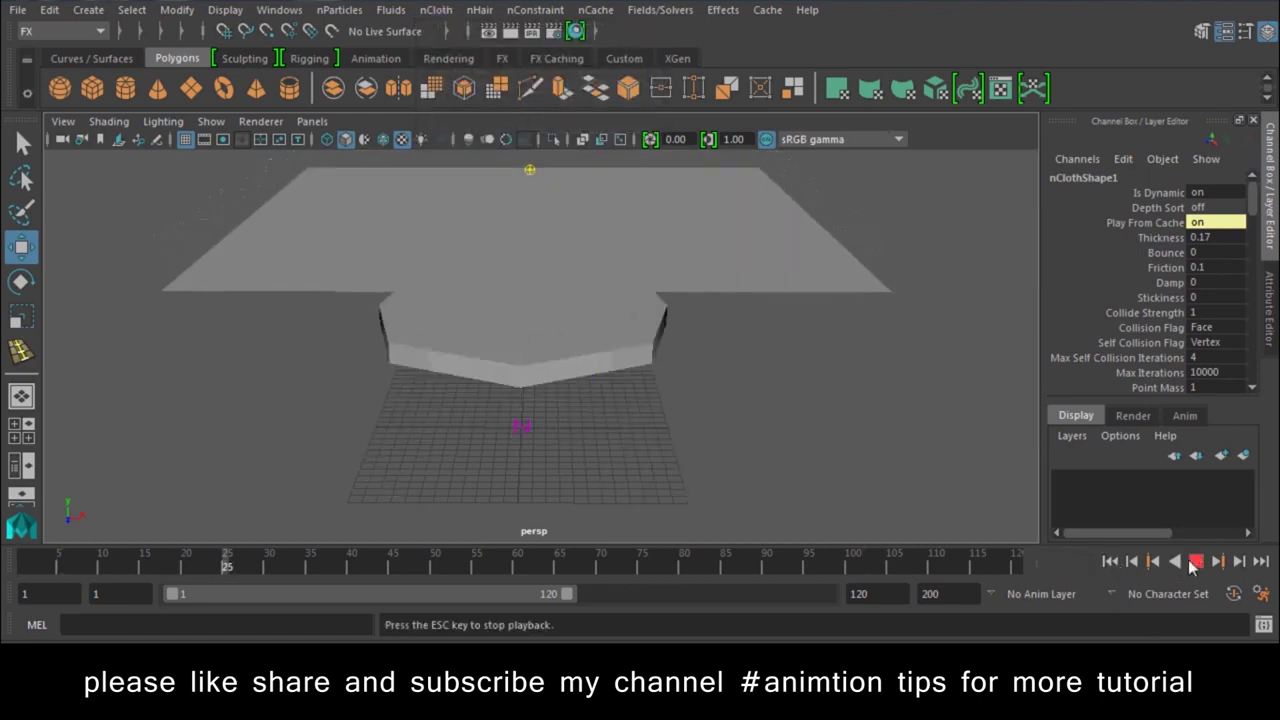
pyautogui.click(1195, 562)
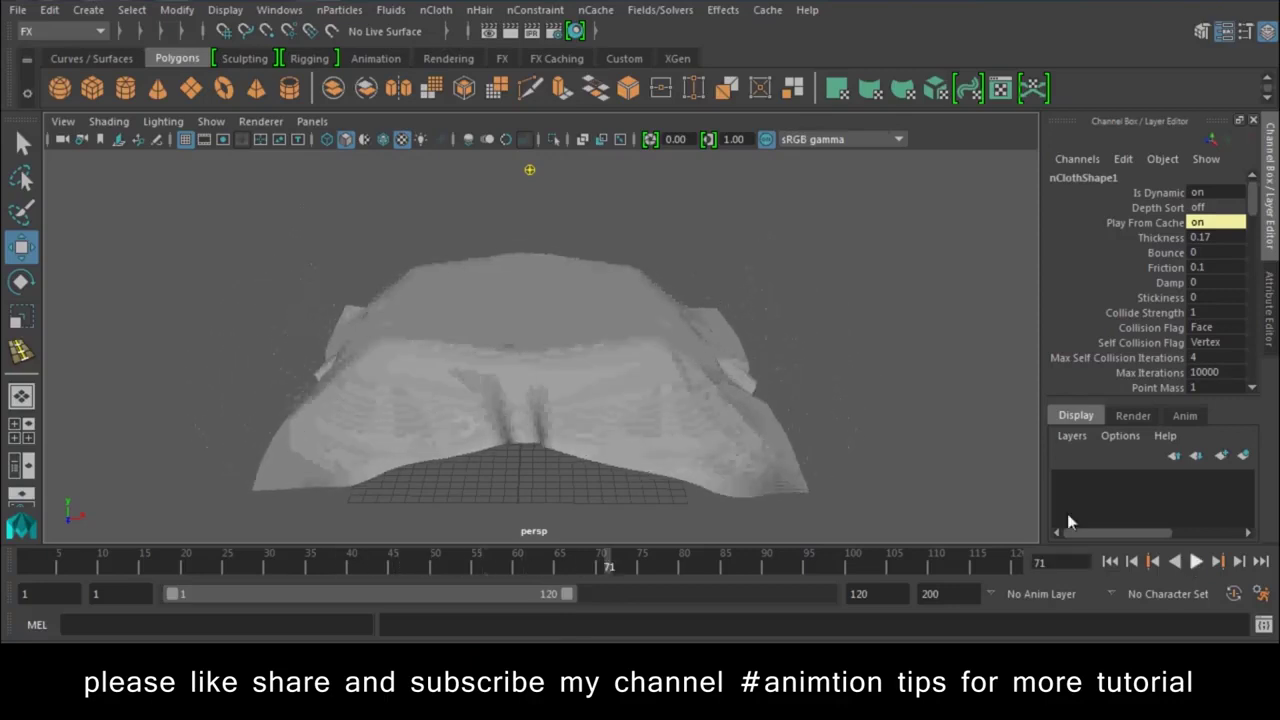
# Step: Return the flat cloth plane to frame 1 and bring up its component marking menu
pyautogui.moveTo(603, 388)
pyautogui.keyDown('alt'); pyautogui.mouseDown()
pyautogui.moveTo(589, 348)
pyautogui.moveTo(610, 330)
pyautogui.mouseUp(); pyautogui.keyUp('alt')
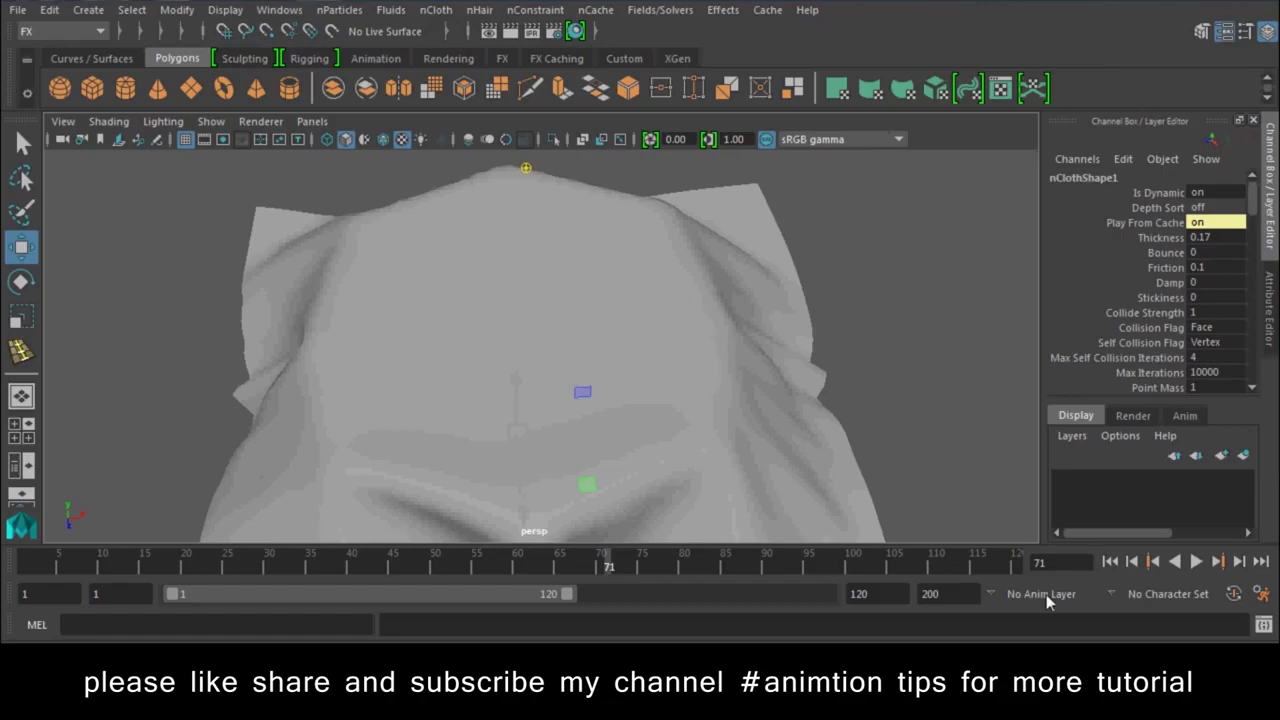
pyautogui.click(1195, 562)
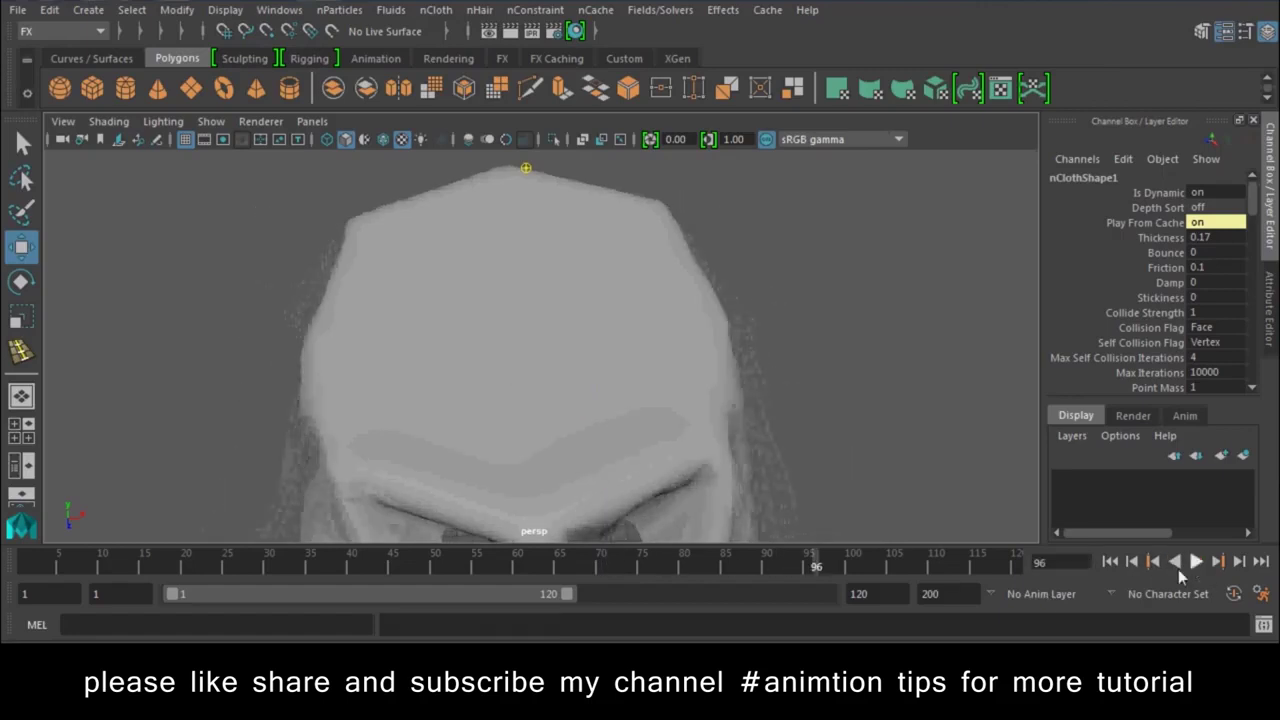
pyautogui.click(1110, 562)
pyautogui.click(722, 245)
# Step: Switch the cloth plane to vertex mode and select a rectangular ring of middle vertices
pyautogui.moveTo(722, 244); pyautogui.dragTo(640, 130, button='right')
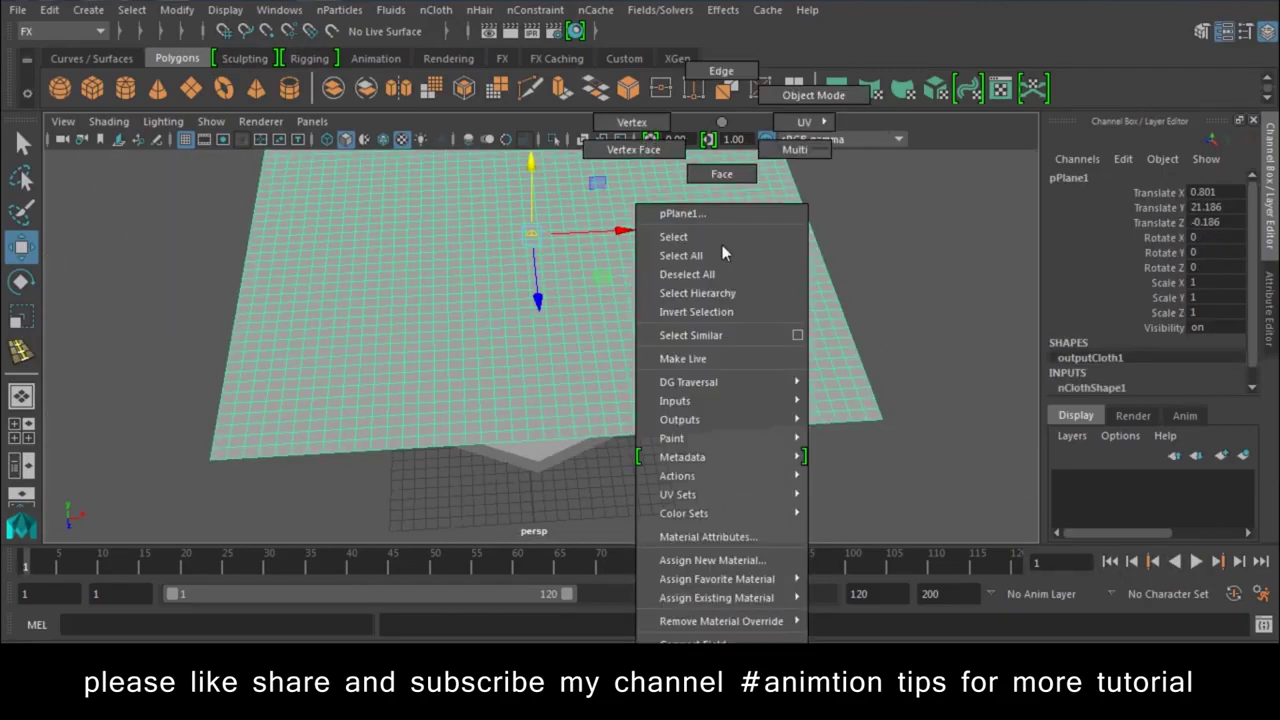
pyautogui.keyDown('alt'); pyautogui.moveTo(613, 315); pyautogui.dragTo(692, 314); pyautogui.keyUp('alt')
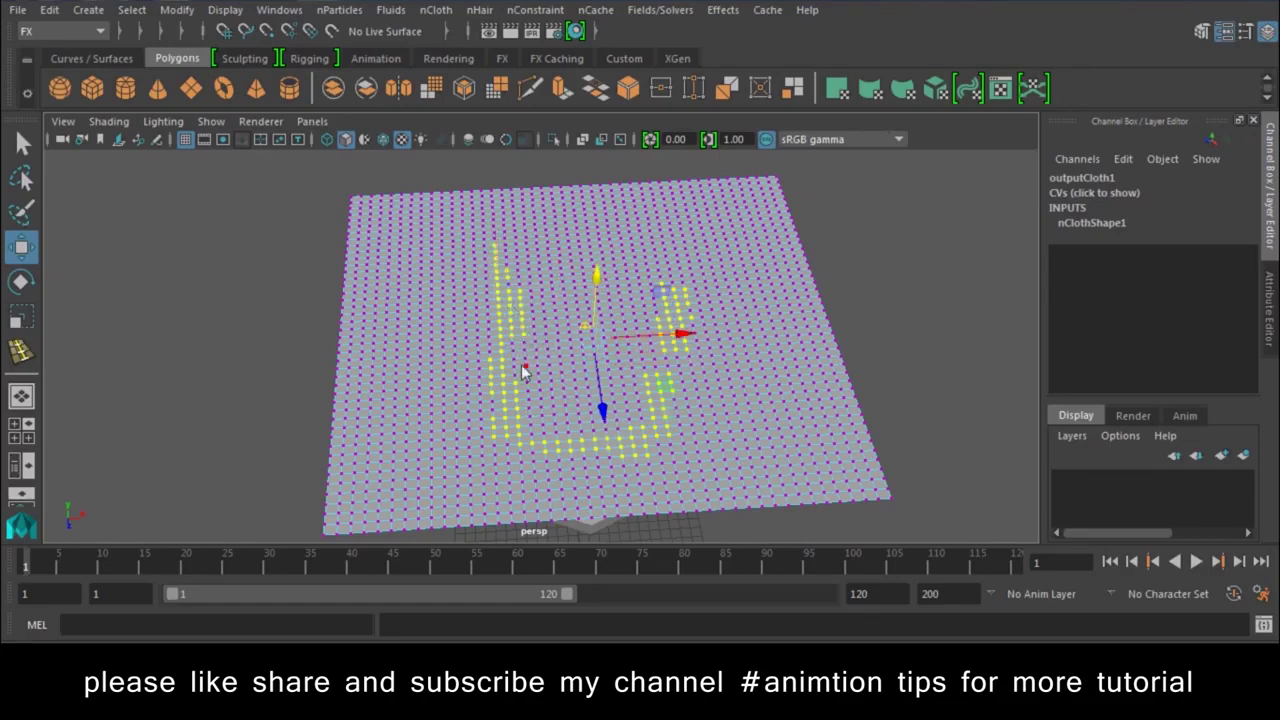
pyautogui.moveTo(575, 270)
pyautogui.keyDown('shift'); pyautogui.mouseDown()
pyautogui.moveTo(543, 254)
pyautogui.moveTo(637, 268)
pyautogui.mouseUp(); pyautogui.keyUp('shift')
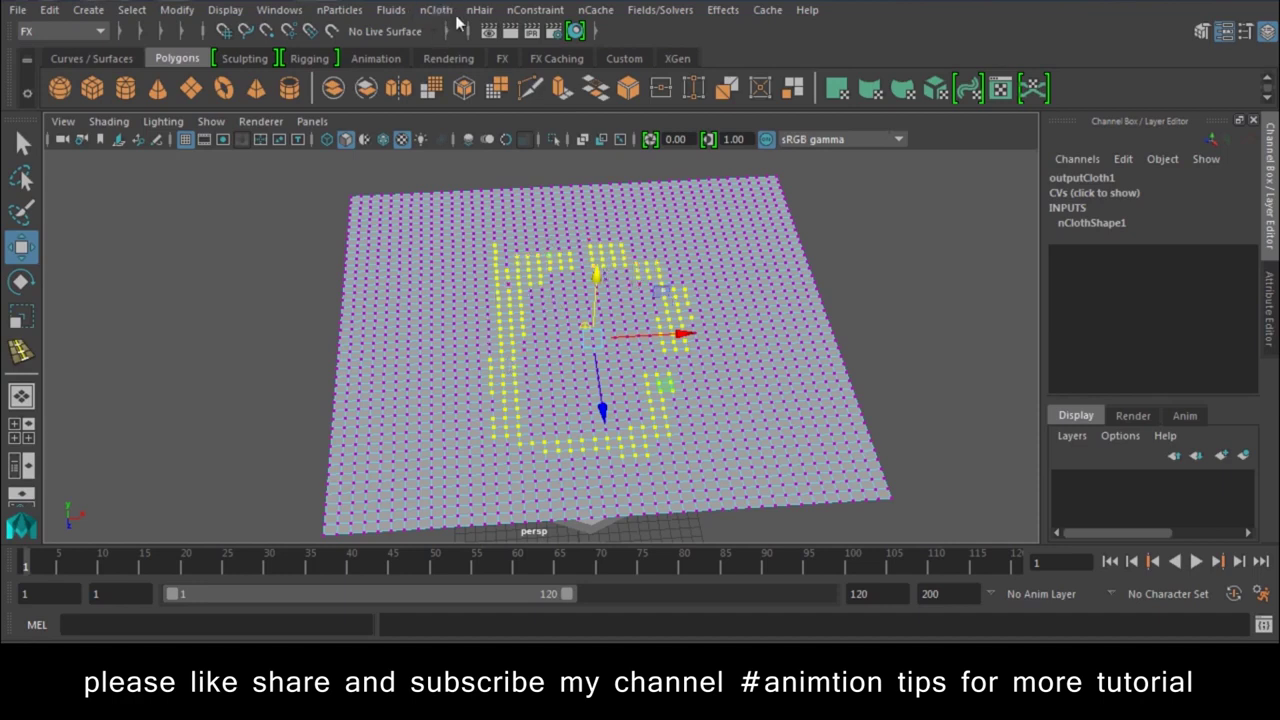
pyautogui.click(533, 10)
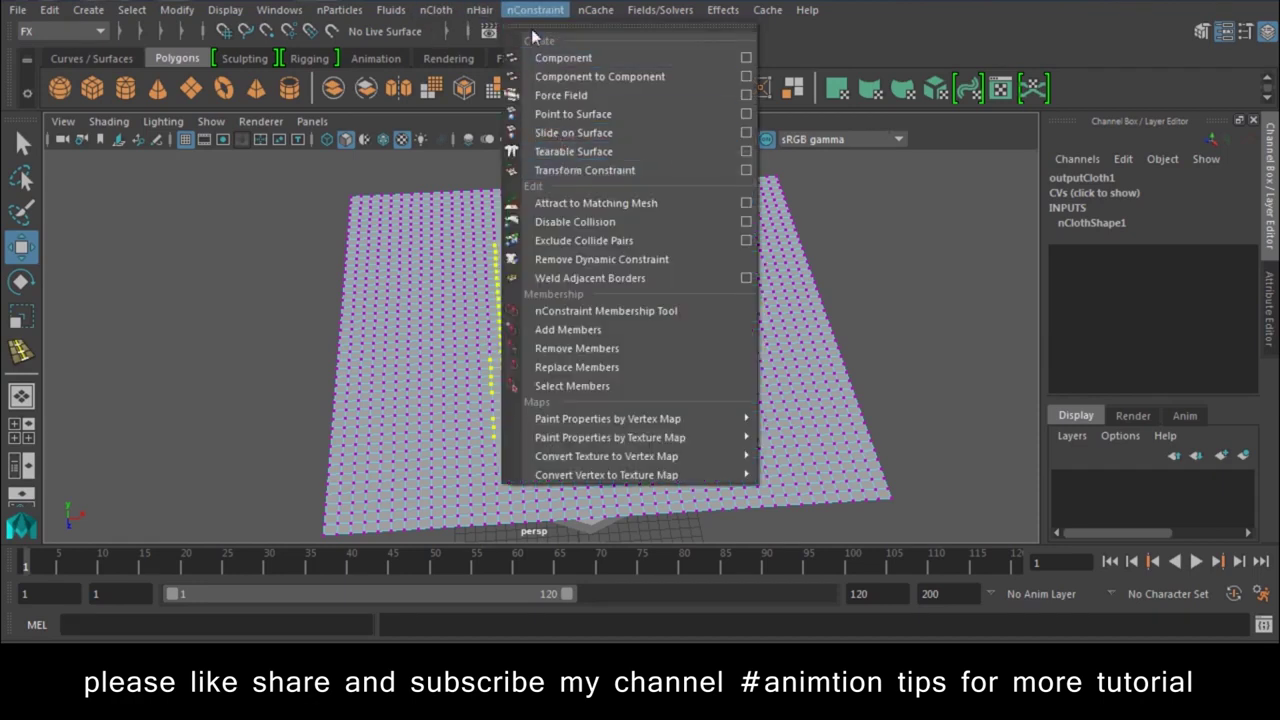
# Step: Pin the selected vertices with an nConstraint and play to watch the cloth hang
pyautogui.click(598, 152)
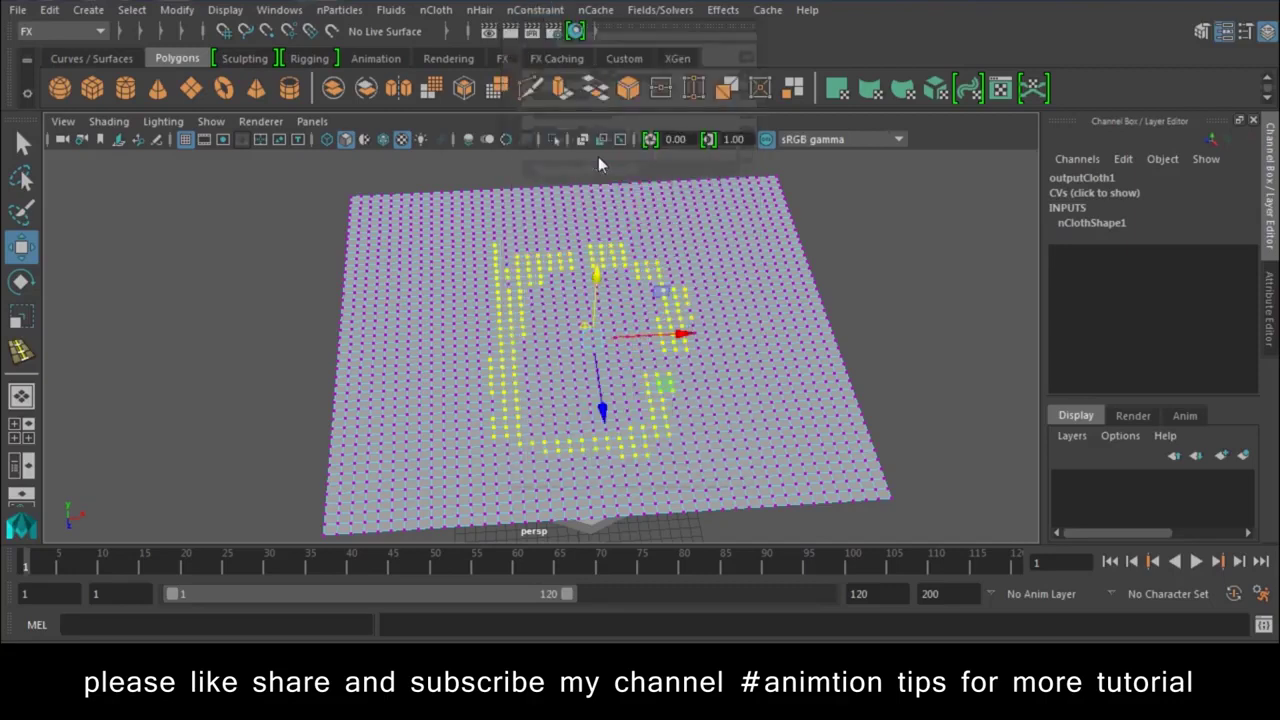
pyautogui.click(1202, 565)
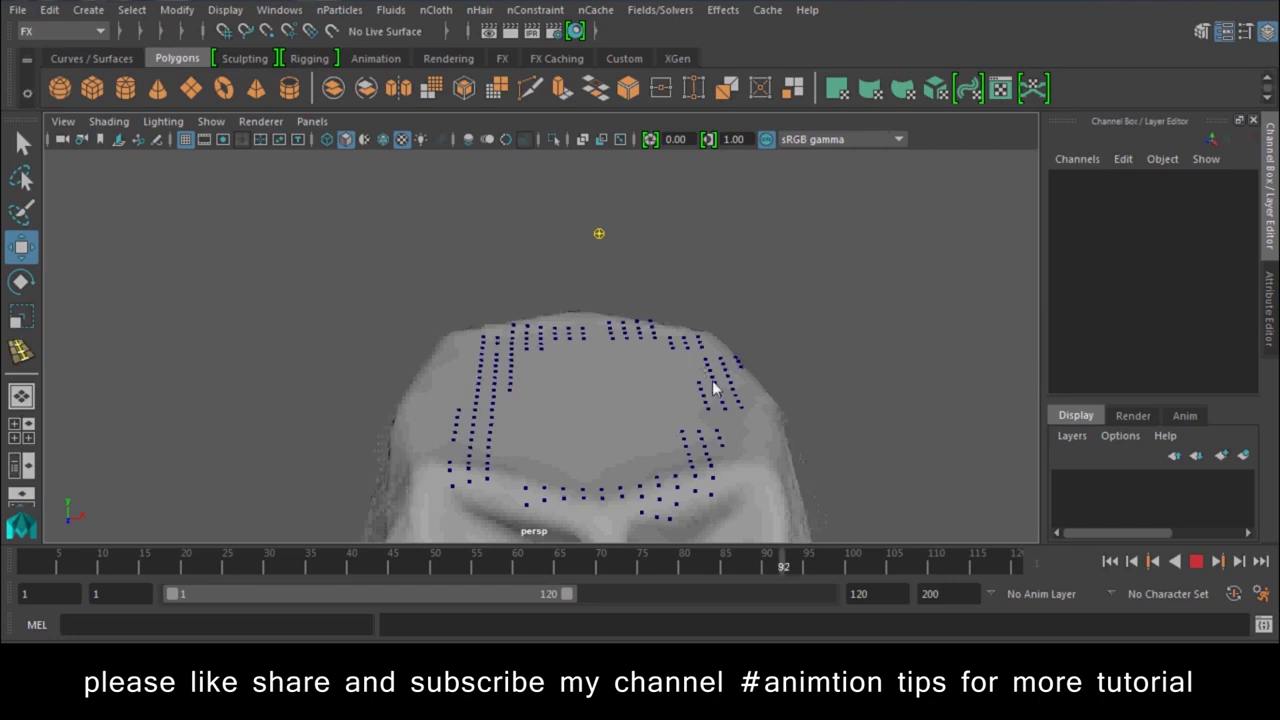
pyautogui.keyDown('alt'); pyautogui.moveTo(713, 388); pyautogui.dragTo(849, 473, button='right'); pyautogui.keyUp('alt')
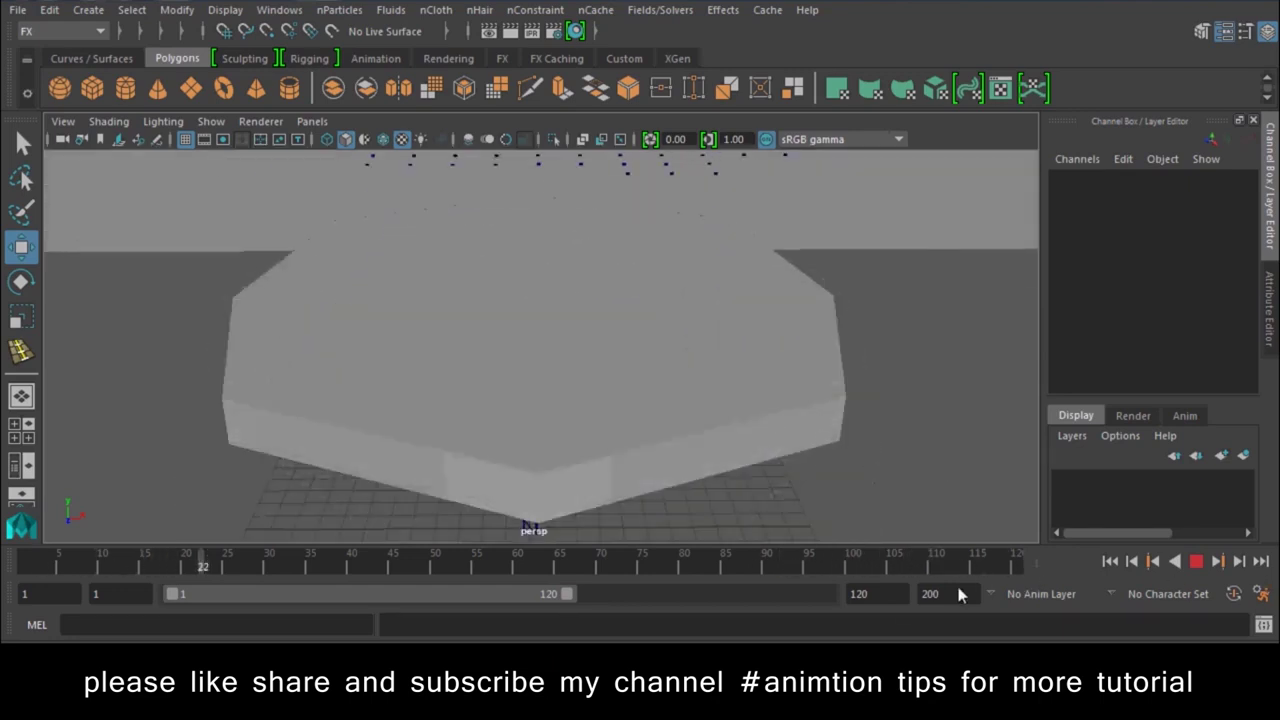
# Step: Extend the playback end to 500 frames and stop the playback at frame 132
pyautogui.doubleClick(858, 594)
pyautogui.write('50')
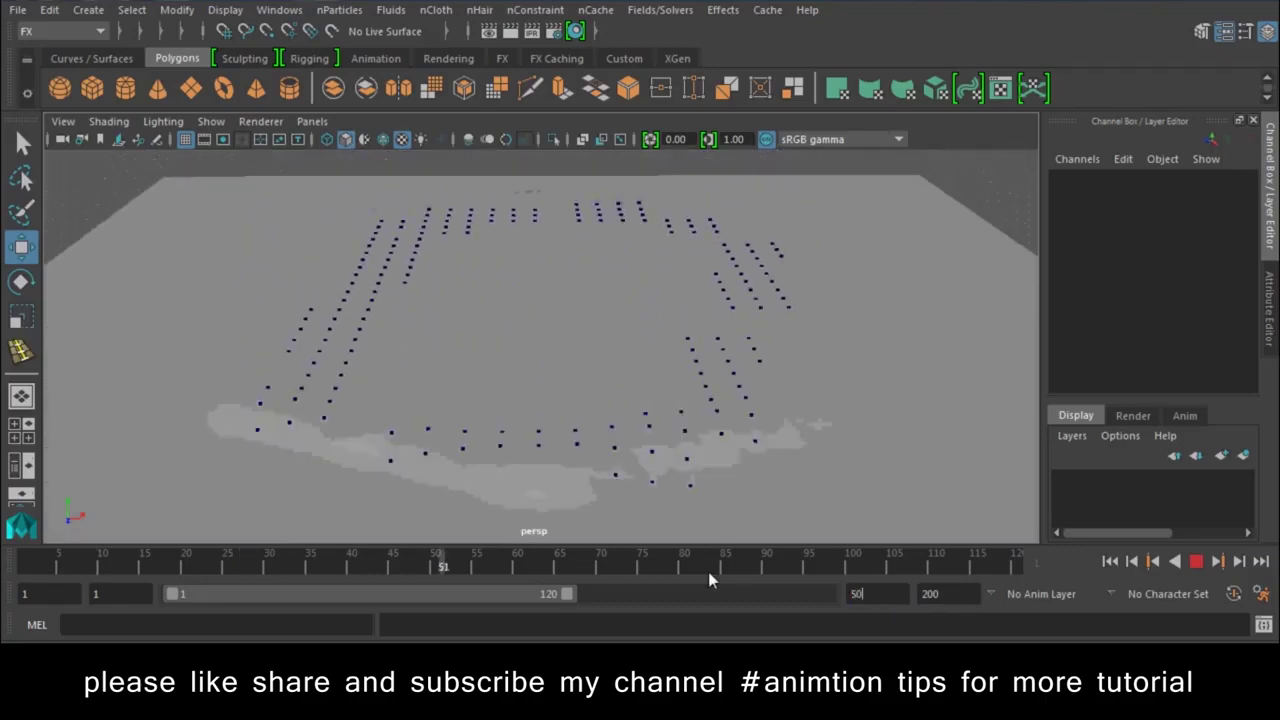
pyautogui.write('0')
pyautogui.press('Return')
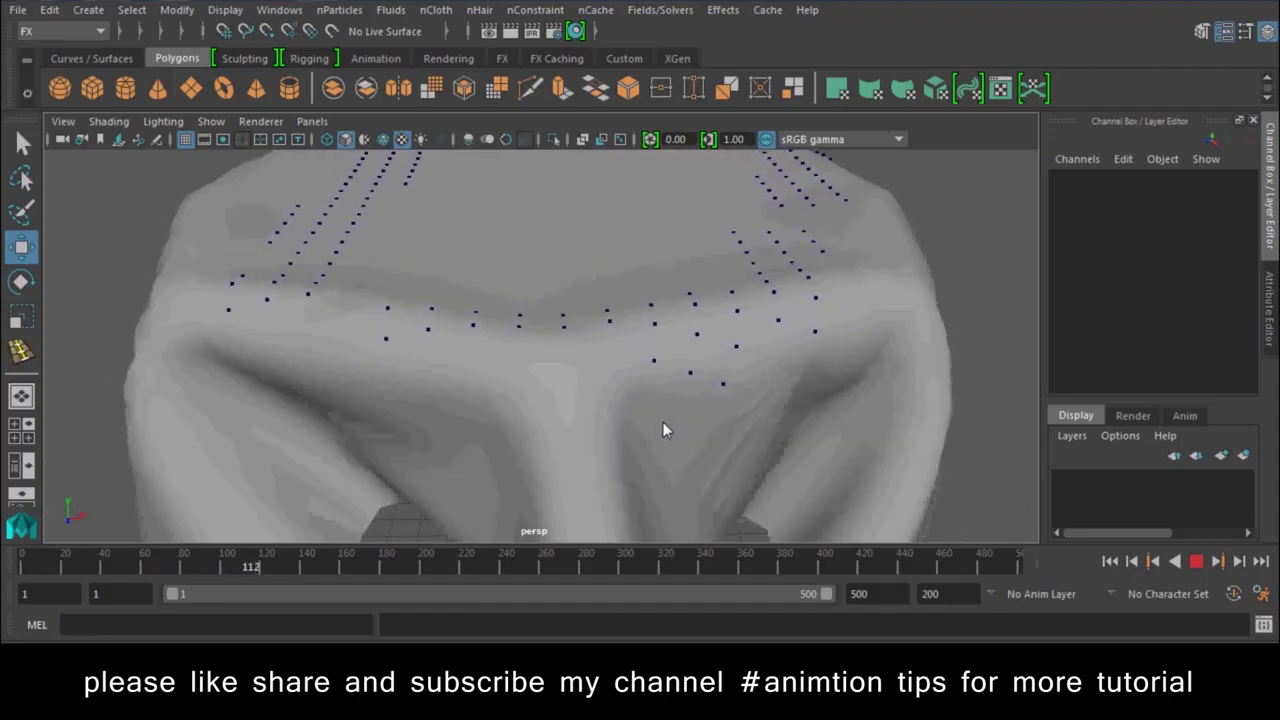
pyautogui.press('Escape')
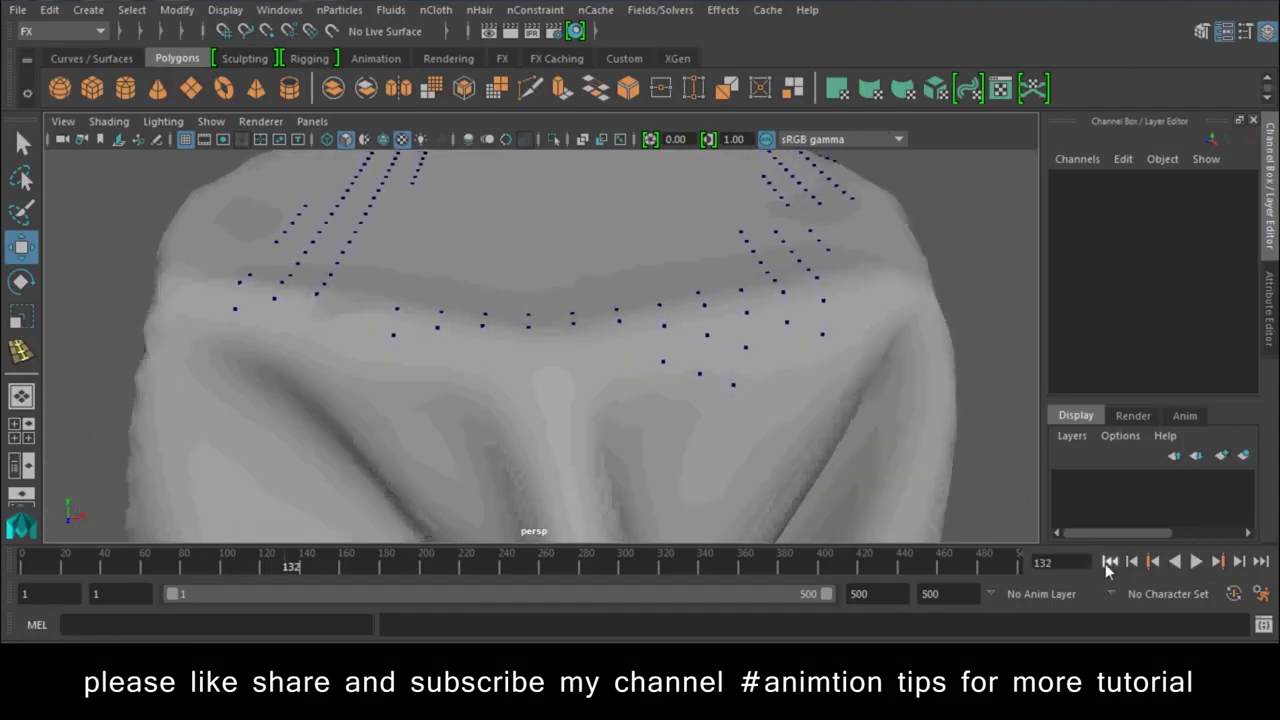
# Step: Build a tall polygon cube pillar beneath the cloth
pyautogui.moveTo(899, 410)
pyautogui.keyDown('alt'); pyautogui.mouseDown()
pyautogui.moveTo(383, 329)
pyautogui.moveTo(163, 143)
pyautogui.mouseUp(); pyautogui.keyUp('alt')
pyautogui.click(100, 88)
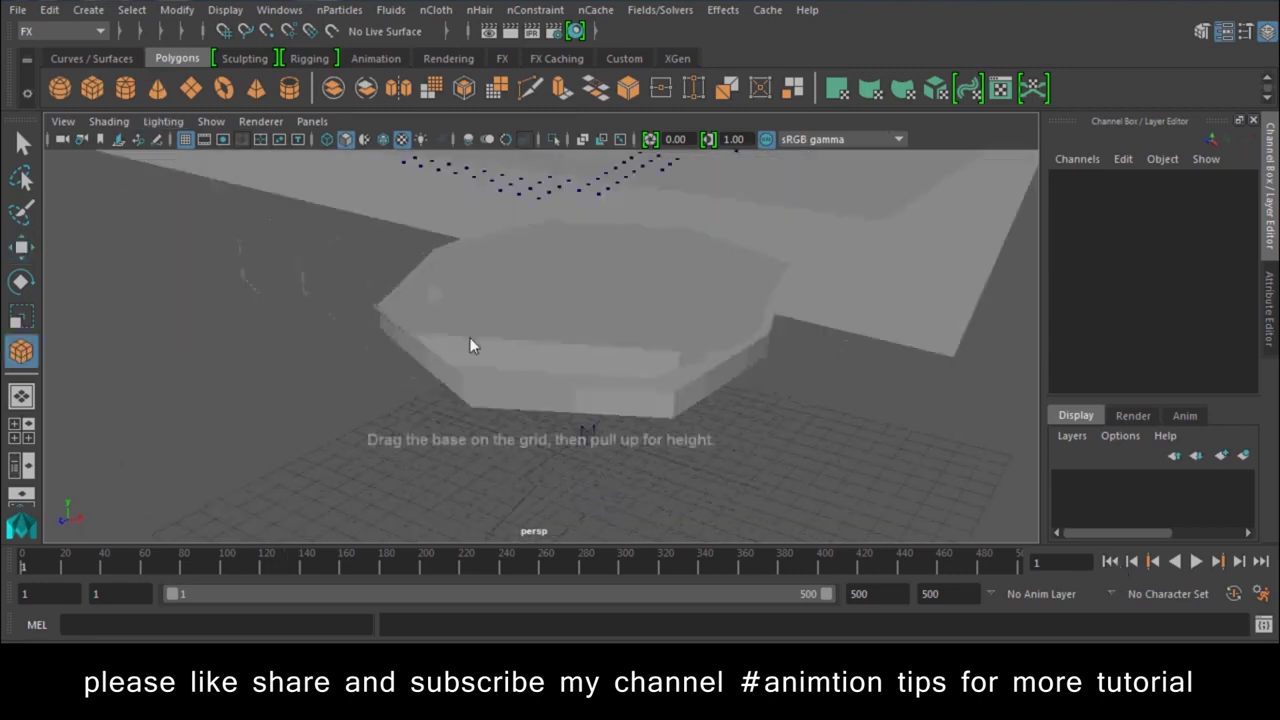
pyautogui.moveTo(548, 297)
pyautogui.mouseDown()
pyautogui.moveTo(579, 325)
pyautogui.moveTo(560, 200)
pyautogui.mouseUp()
pyautogui.scroll(-3, 553, 347)
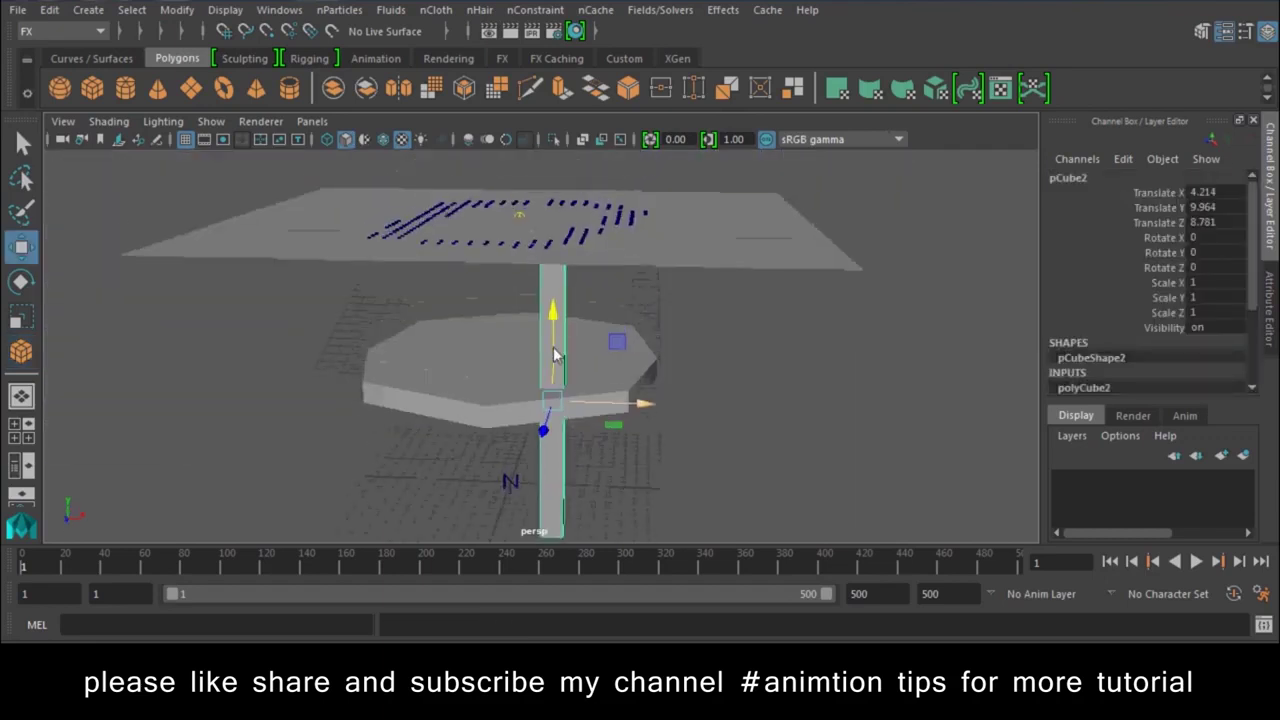
# Step: Make the pillar a passive collider and inspect the pushed-up cloth at frame 50
pyautogui.click(436, 10)
pyautogui.click(570, 60)
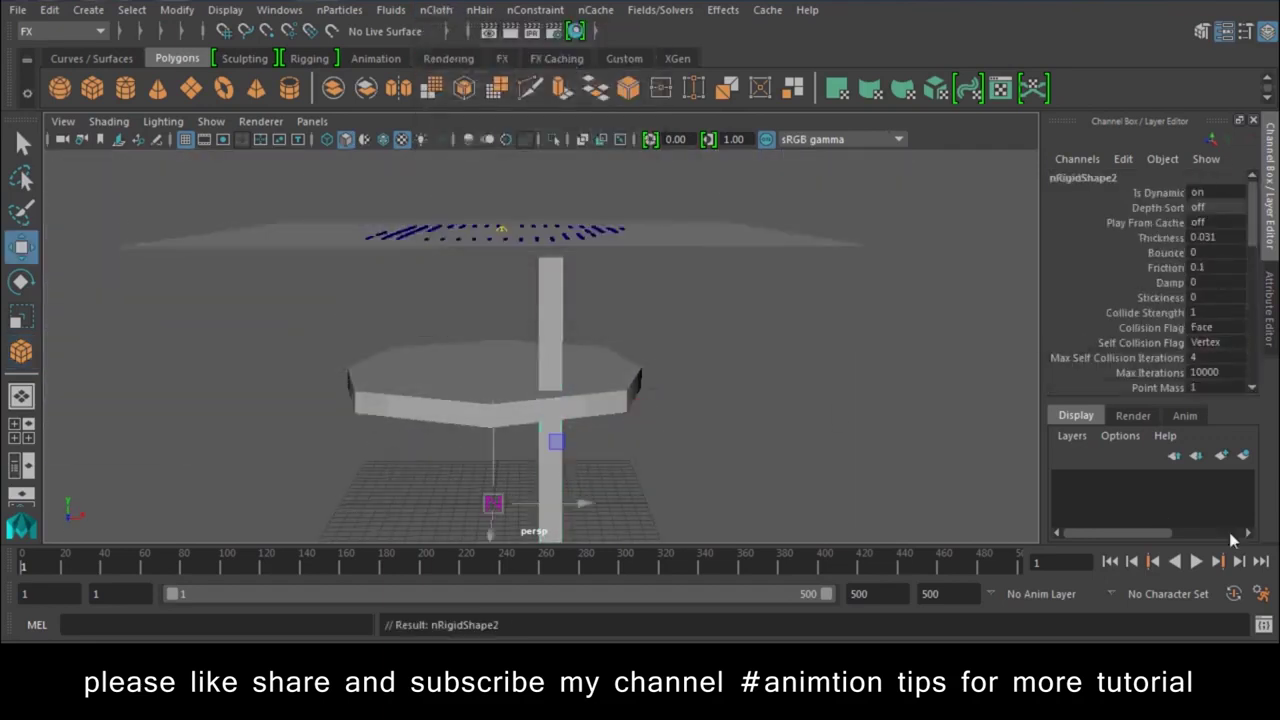
pyautogui.keyDown('alt'); pyautogui.moveTo(625, 390); pyautogui.dragTo(995, 513); pyautogui.keyUp('alt')
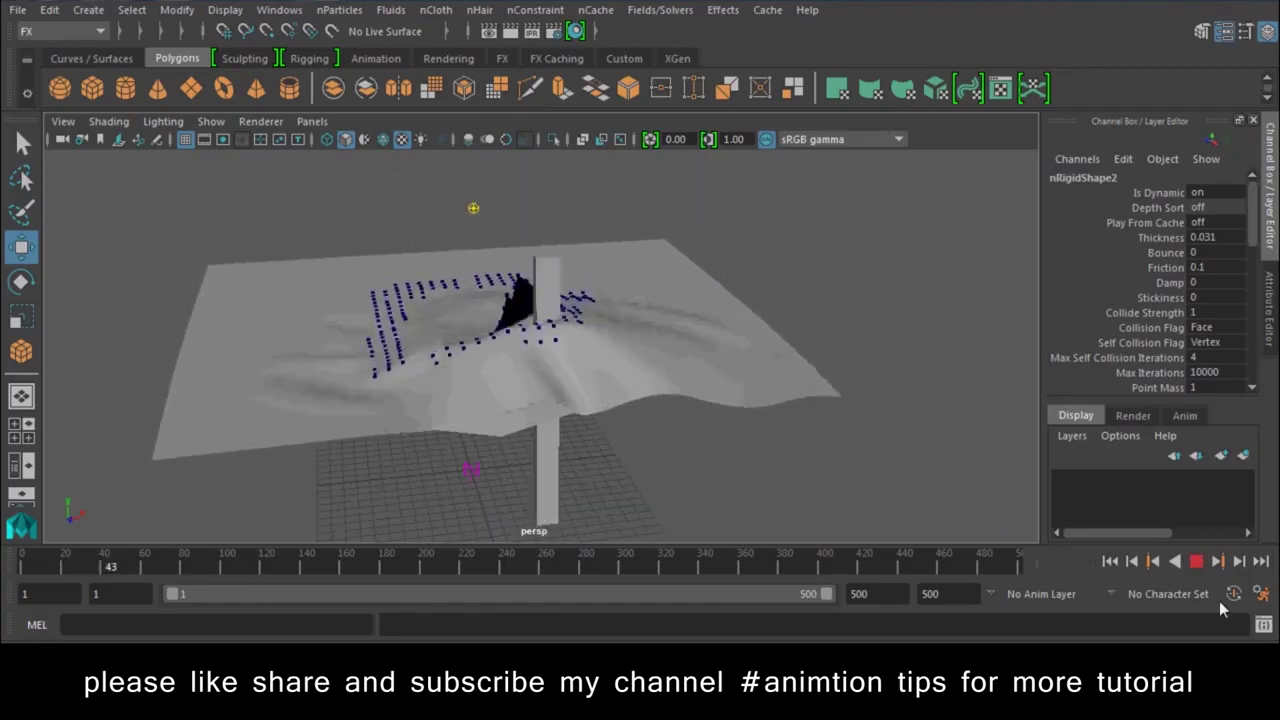
pyautogui.click(1198, 562)
pyautogui.click(729, 378)
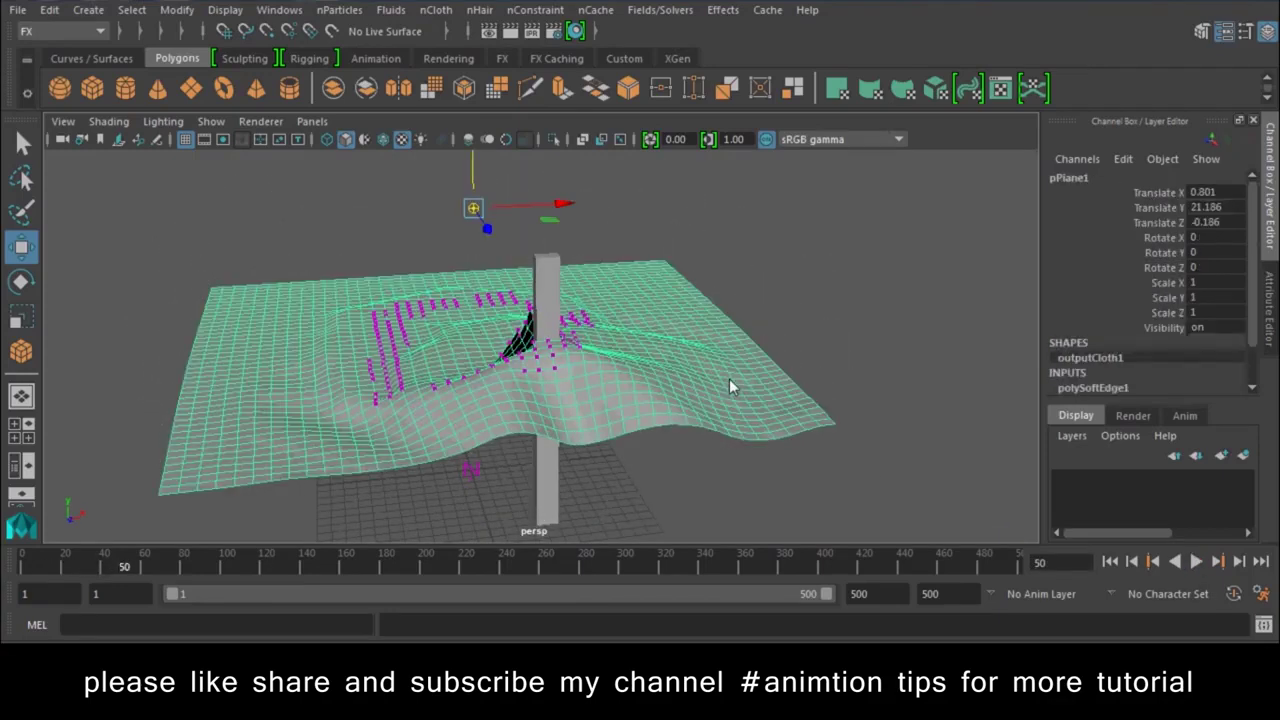
pyautogui.click(824, 305)
pyautogui.keyDown('alt'); pyautogui.moveTo(824, 310); pyautogui.dragTo(549, 451); pyautogui.keyUp('alt')
pyautogui.keyDown('alt'); pyautogui.moveTo(549, 451); pyautogui.dragTo(629, 366, button='right'); pyautogui.keyUp('alt')
pyautogui.moveTo(629, 366)
pyautogui.keyDown('alt'); pyautogui.mouseDown()
pyautogui.moveTo(553, 316)
pyautogui.moveTo(489, 314)
pyautogui.moveTo(1237, 580)
pyautogui.mouseUp(); pyautogui.keyUp('alt')
pyautogui.moveTo(1104, 564)
pyautogui.keyDown('alt'); pyautogui.mouseDown()
pyautogui.moveTo(536, 363)
pyautogui.moveTo(696, 368)
pyautogui.mouseUp(); pyautogui.keyUp('alt')
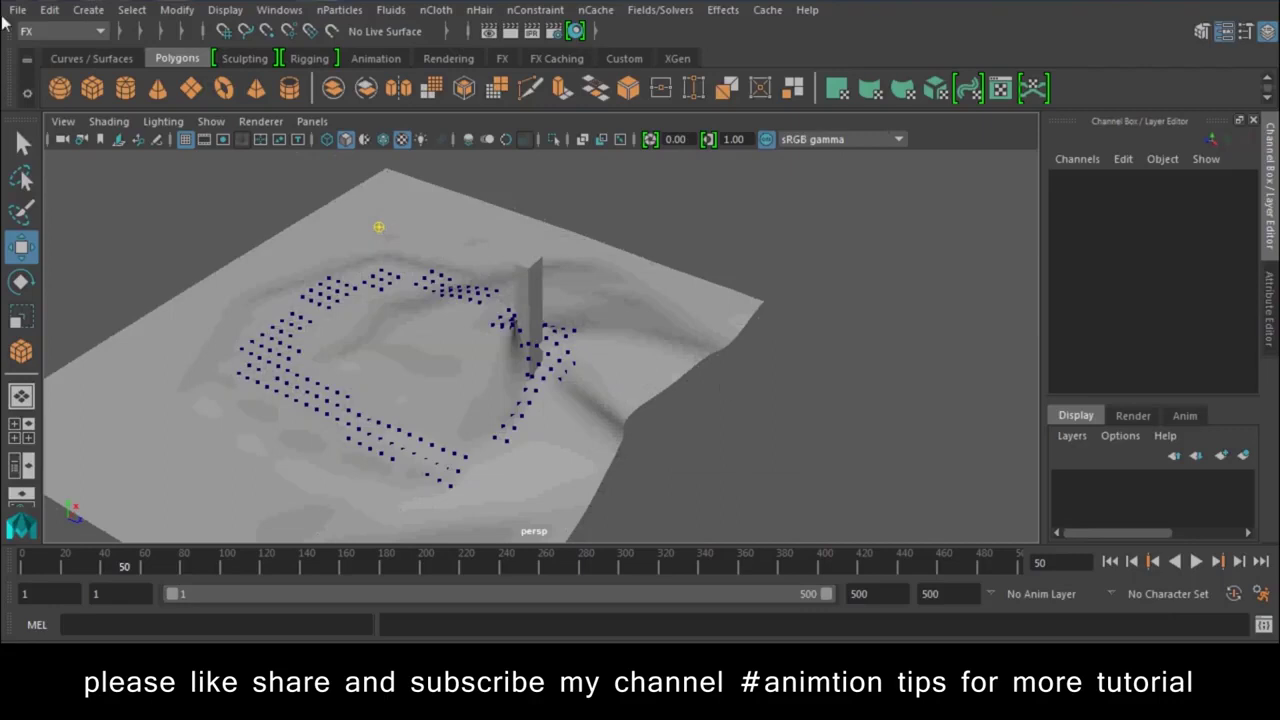
# Step: Start a new scene without saving and create a polygon sphere raised above the grid
pyautogui.click(15, 10)
pyautogui.click(60, 40)
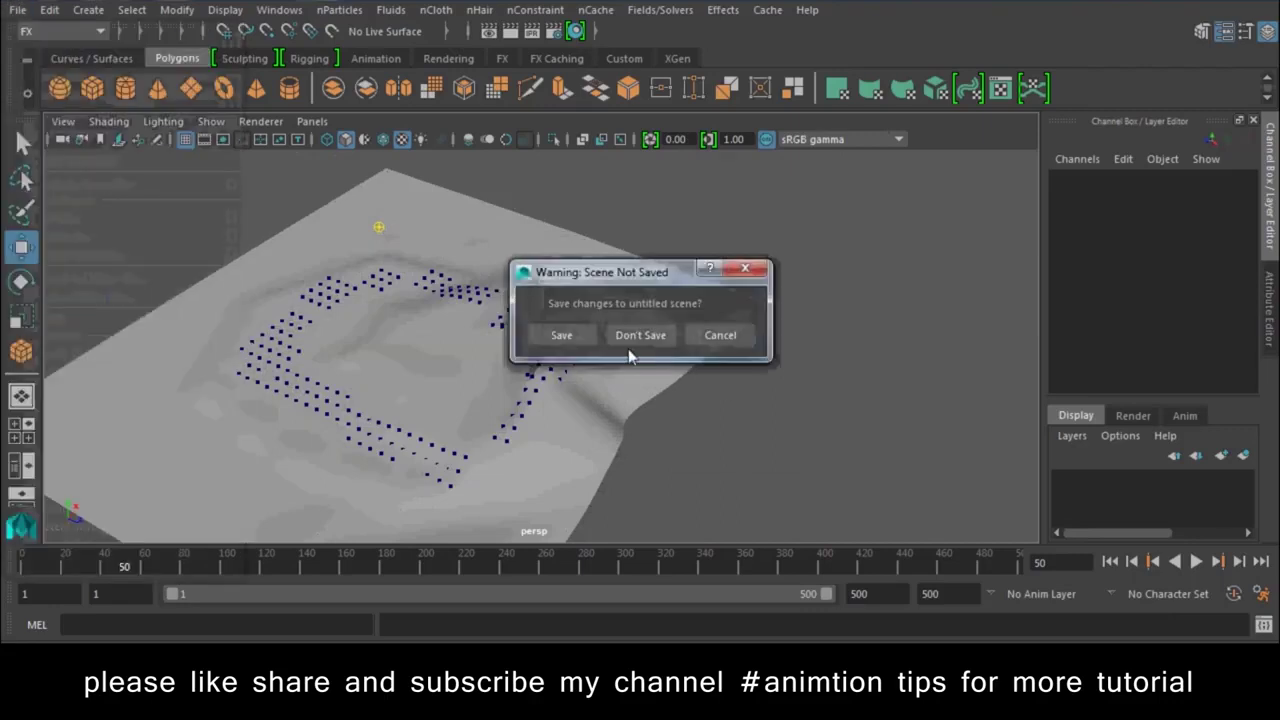
pyautogui.click(638, 338)
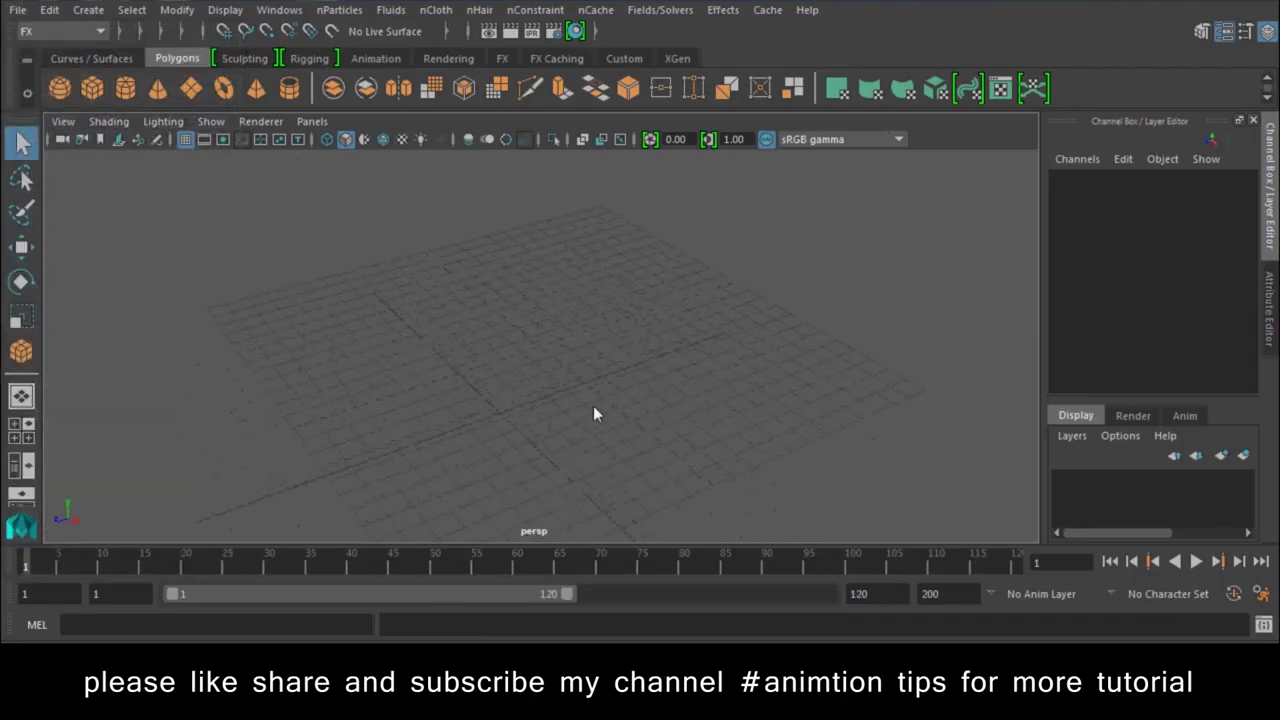
pyautogui.scroll(3, 491, 431)
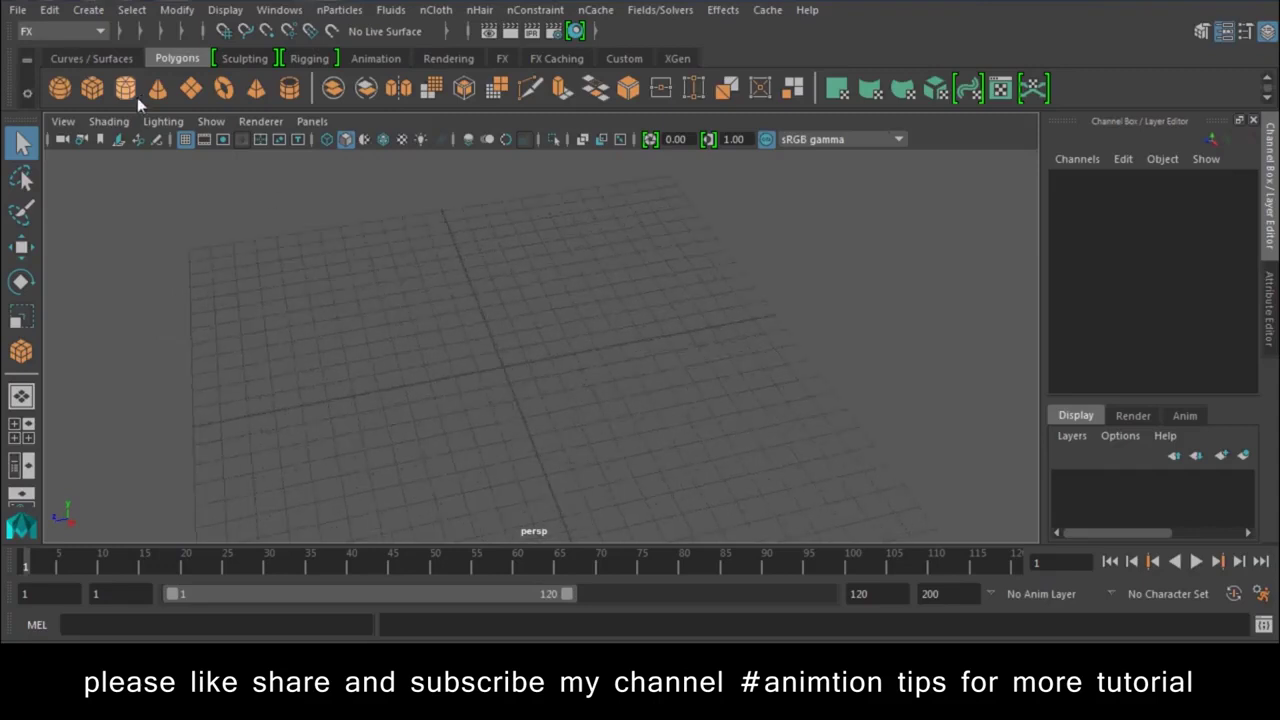
pyautogui.click(60, 88)
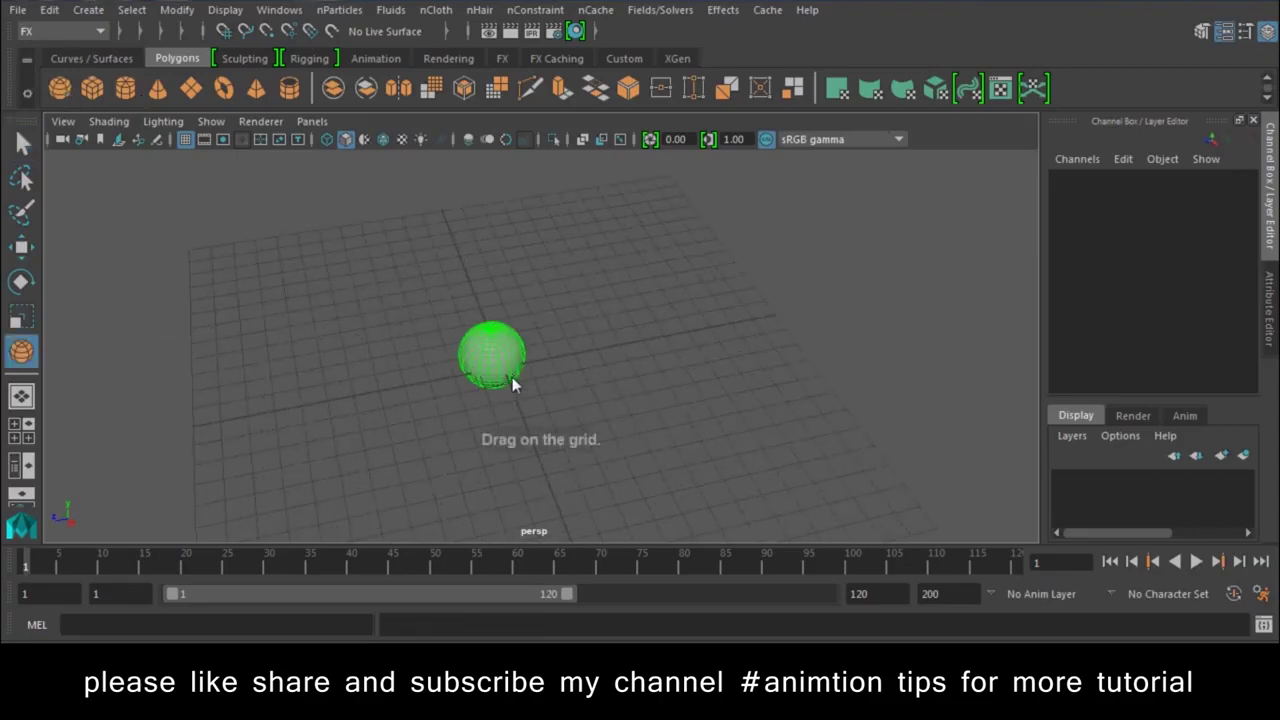
pyautogui.press('w')
pyautogui.moveTo(496, 292)
pyautogui.mouseDown()
pyautogui.moveTo(506, 183)
pyautogui.moveTo(490, 288)
pyautogui.mouseUp()
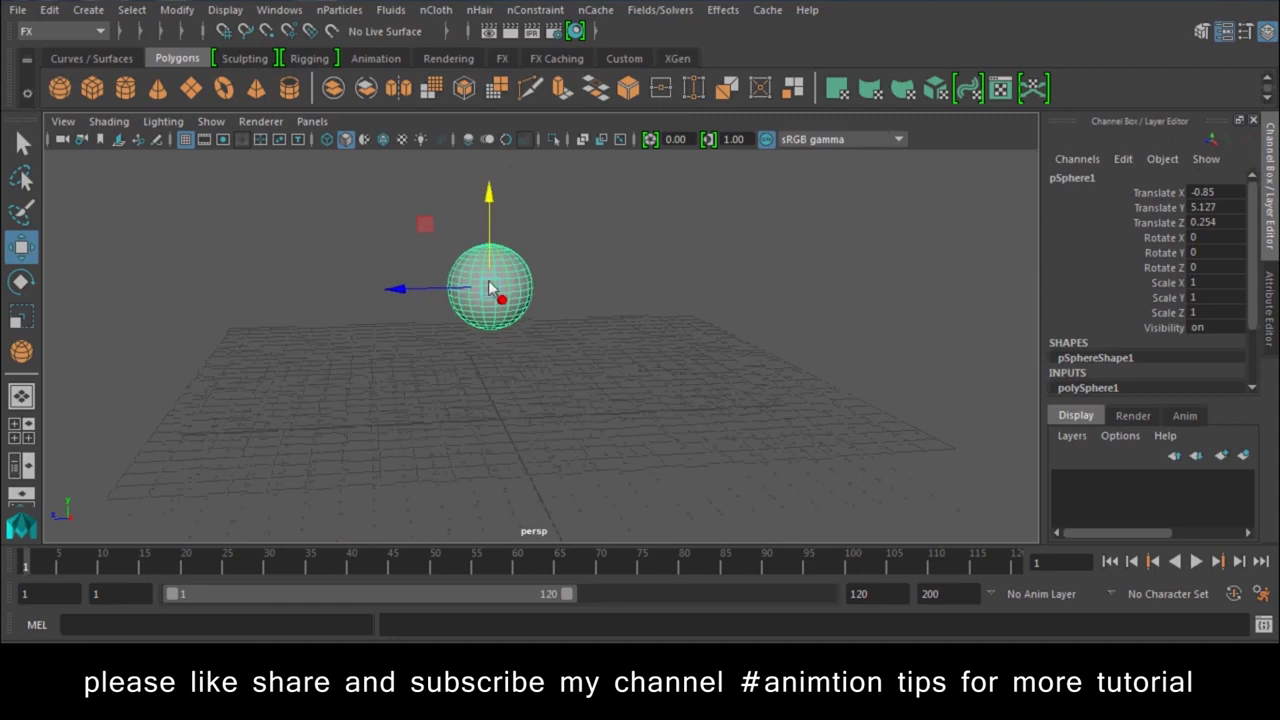
# Step: Turn the sphere into nCloth, play to watch it fall, then rewind to frame 1
pyautogui.click(436, 10)
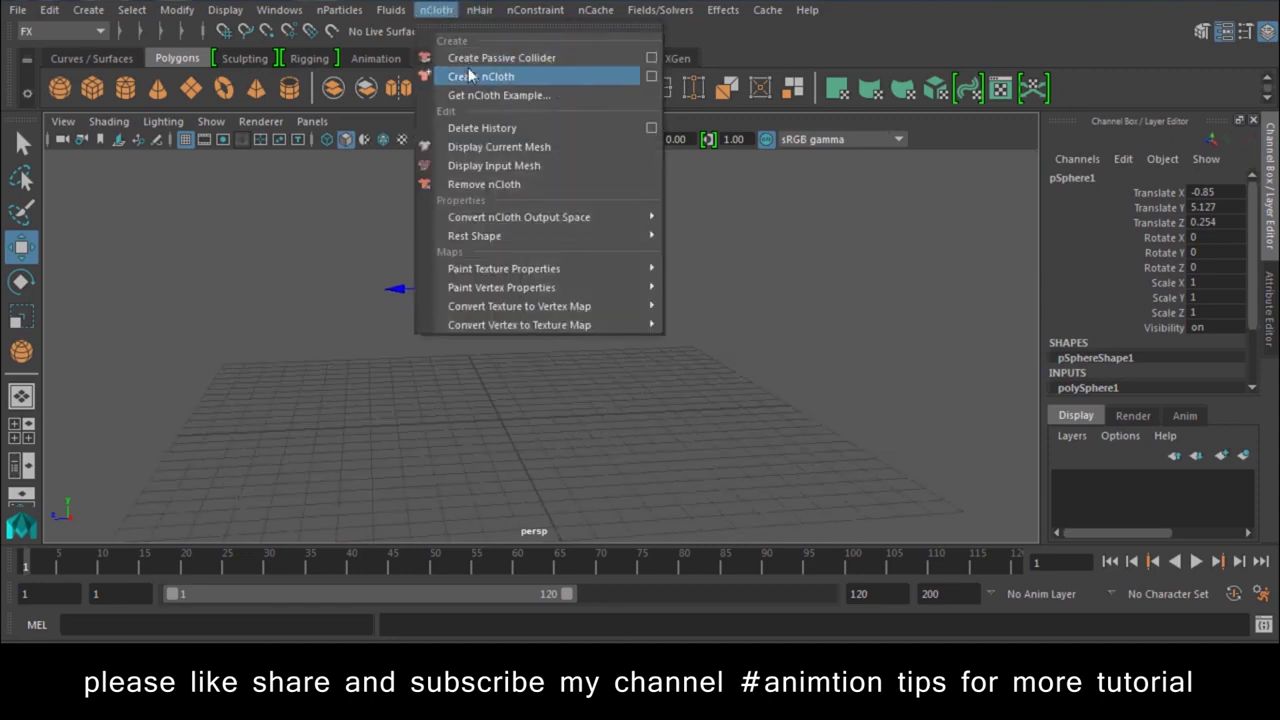
pyautogui.click(470, 76)
pyautogui.click(1196, 561)
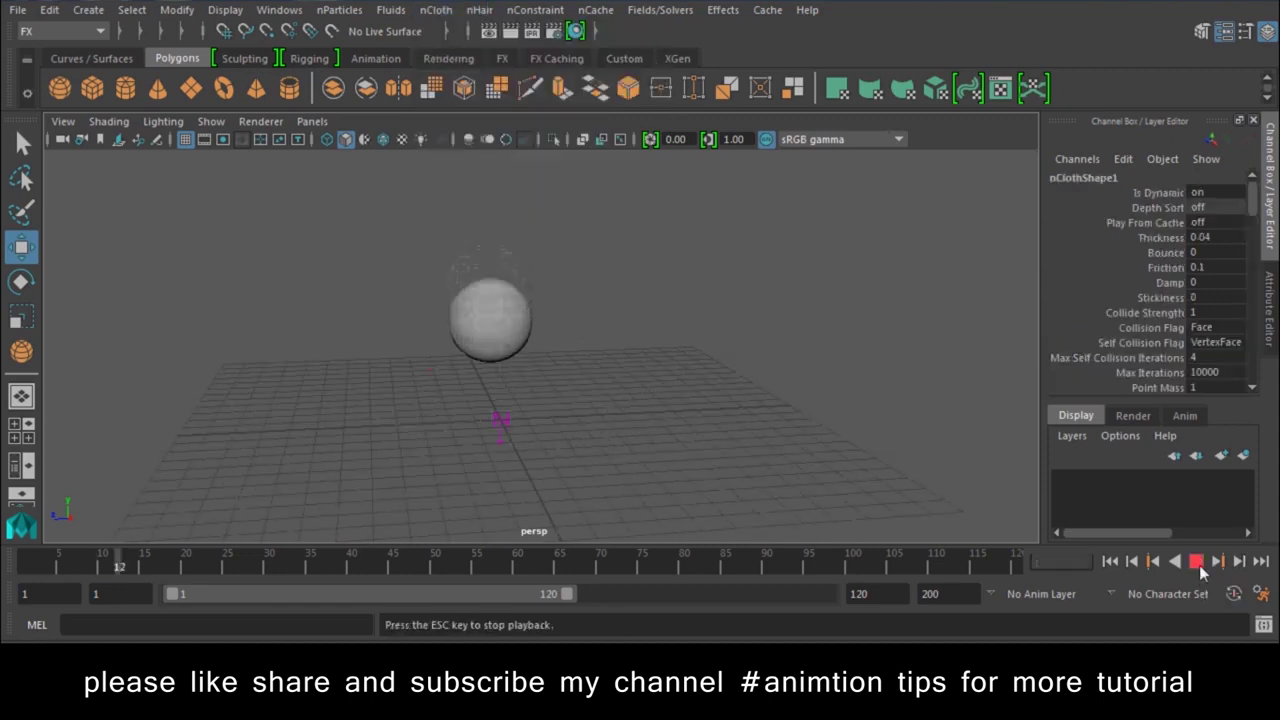
pyautogui.click(1196, 561)
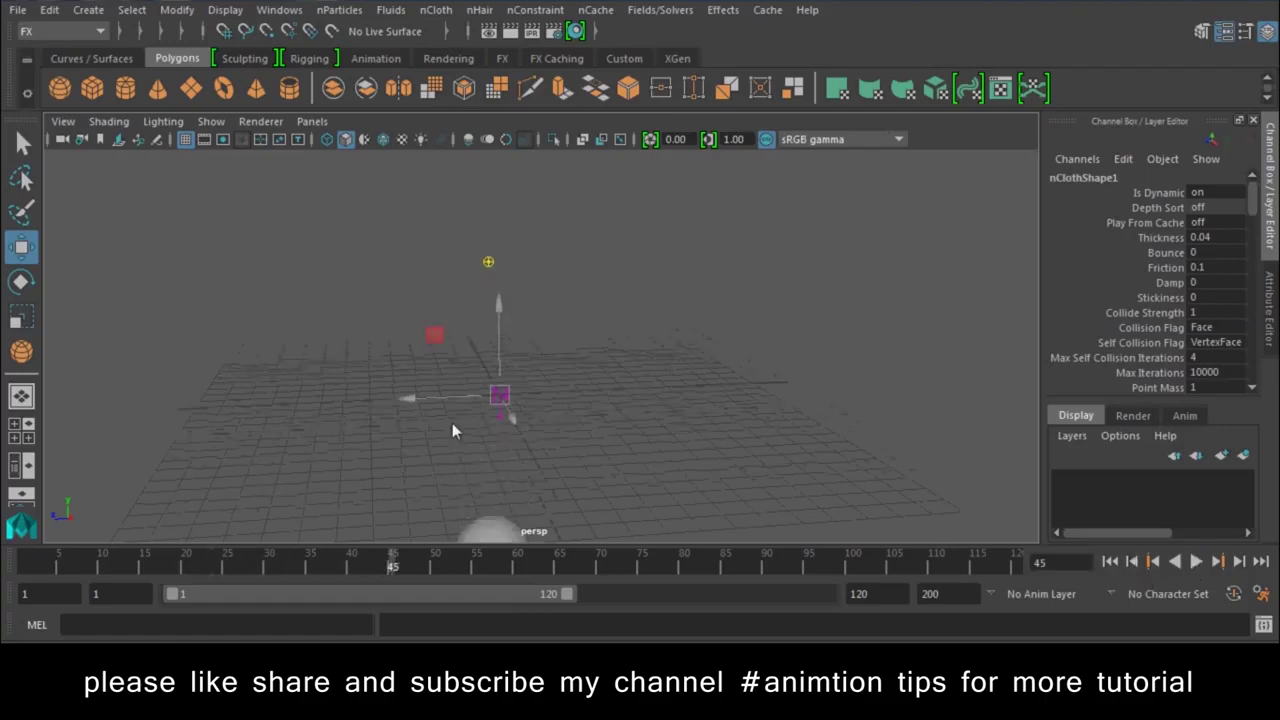
pyautogui.keyDown('alt'); pyautogui.moveTo(452, 423); pyautogui.dragTo(470, 240); pyautogui.keyUp('alt')
pyautogui.click(1110, 561)
pyautogui.moveTo(625, 317)
pyautogui.keyDown('alt'); pyautogui.mouseDown()
pyautogui.moveTo(504, 173)
pyautogui.moveTo(554, 297)
pyautogui.mouseUp(); pyautogui.keyUp('alt')
# Step: Switch the sphere to vertex mode and select the vertices at its top
pyautogui.rightClick(557, 204)
pyautogui.click(551, 206)
pyautogui.moveTo(466, 194); pyautogui.dragTo(450, 140, button='right')
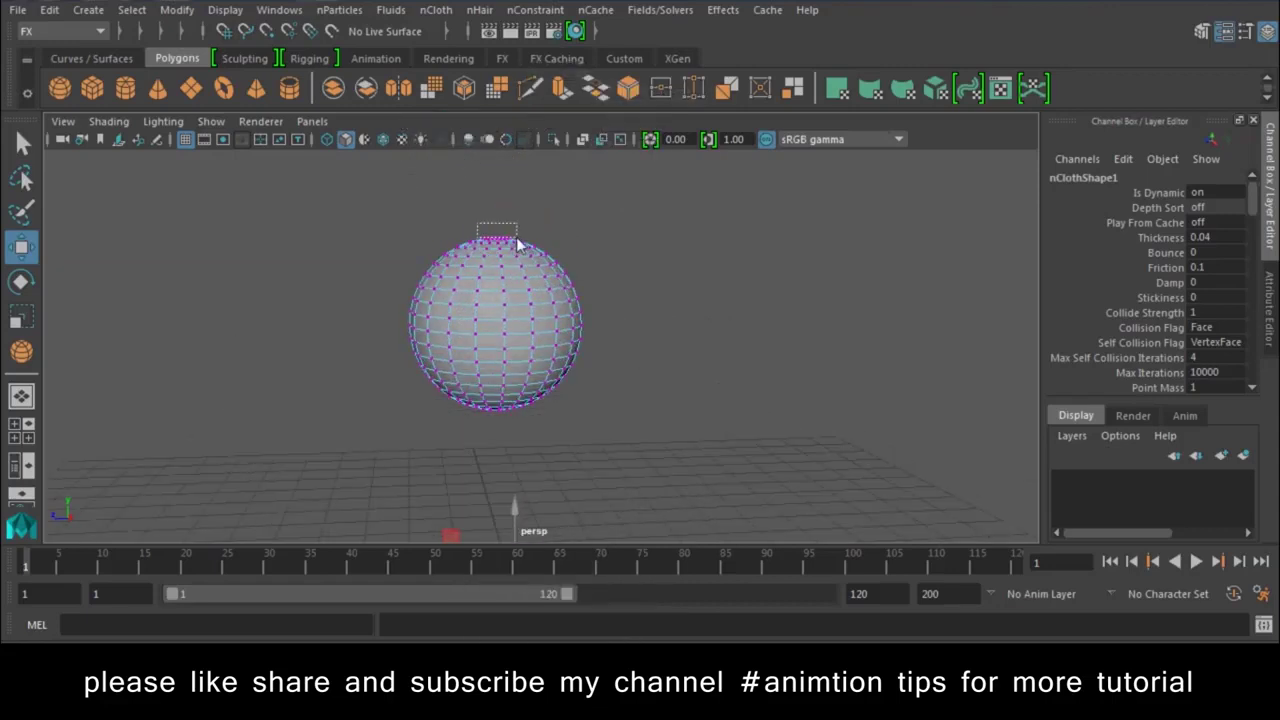
pyautogui.moveTo(477, 224); pyautogui.dragTo(518, 245)
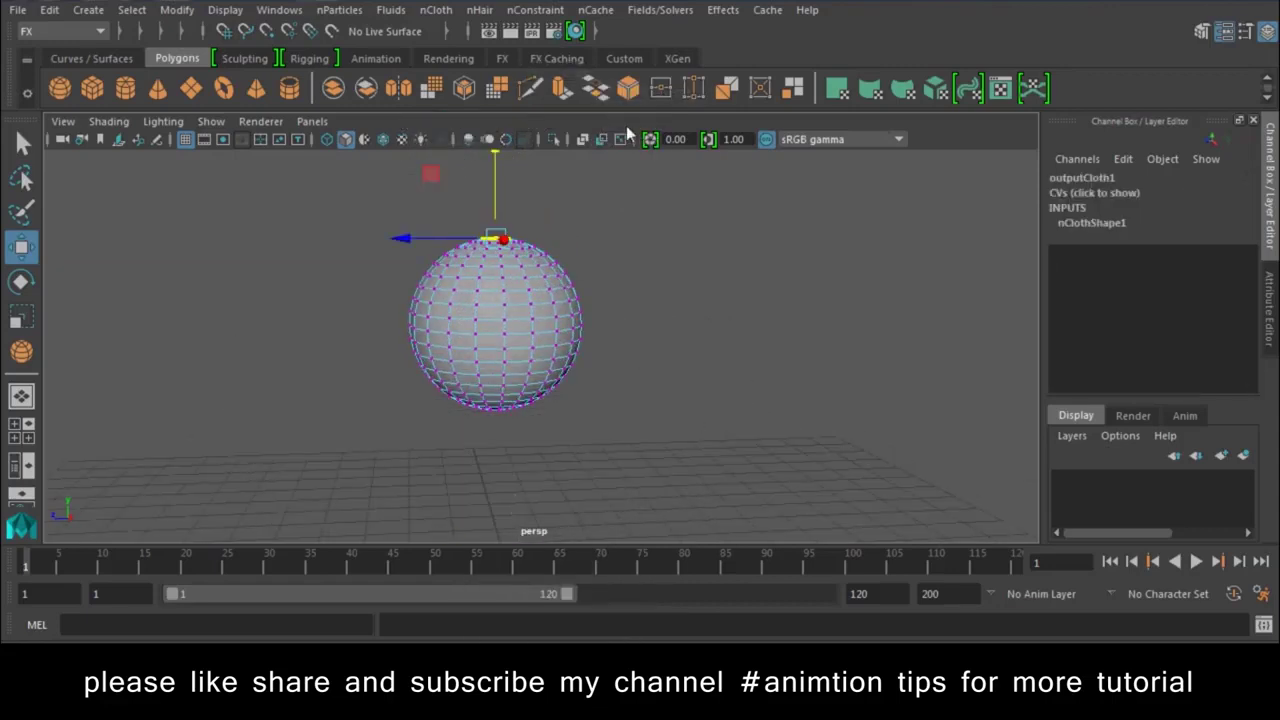
pyautogui.click(536, 10)
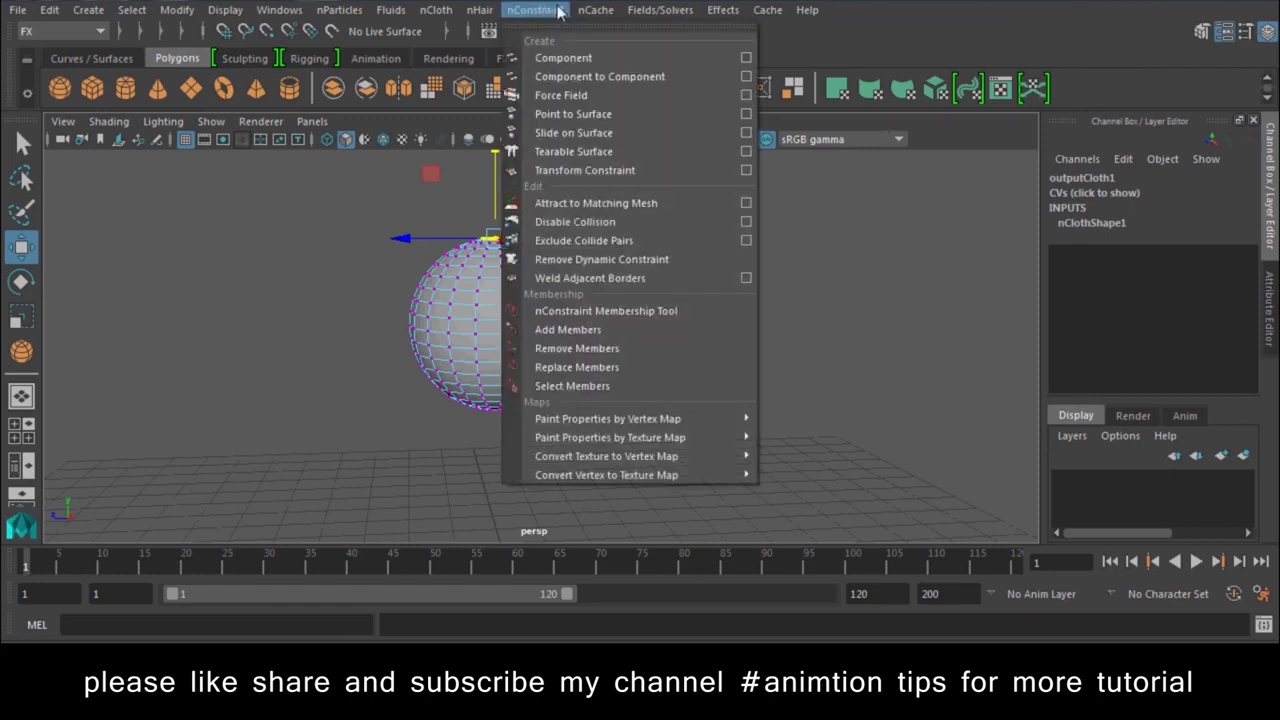
# Step: Pin the sphere's top vertices with a Transform Constraint and play to frame 49 to watch it sag
pyautogui.click(572, 168)
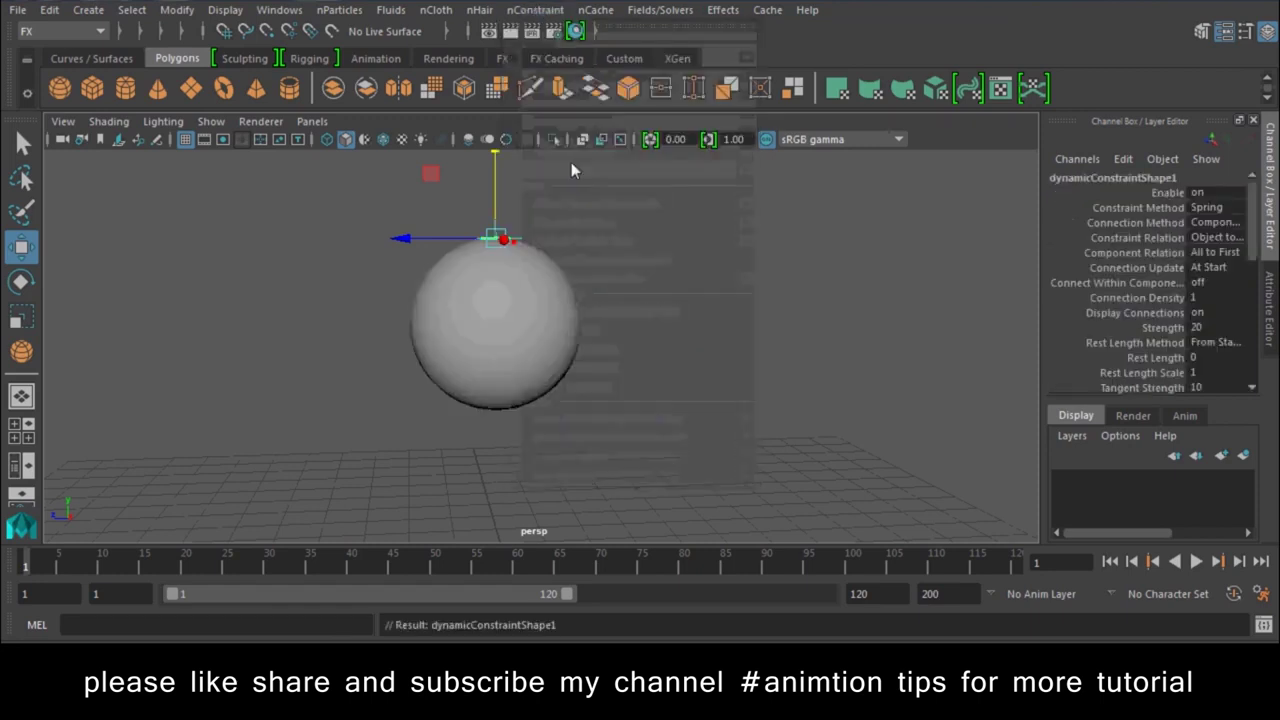
pyautogui.click(933, 285)
pyautogui.click(1196, 563)
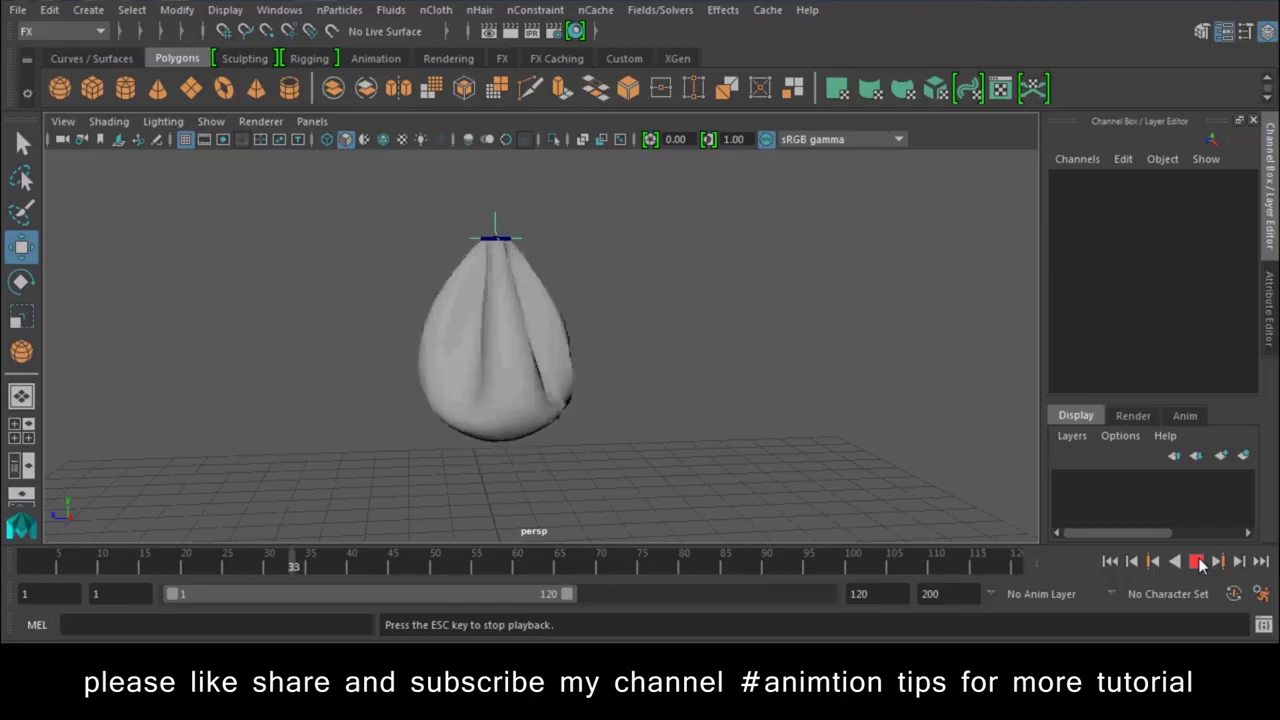
pyautogui.click(1198, 563)
pyautogui.keyDown('alt'); pyautogui.moveTo(540, 470); pyautogui.dragTo(583, 404); pyautogui.keyUp('alt')
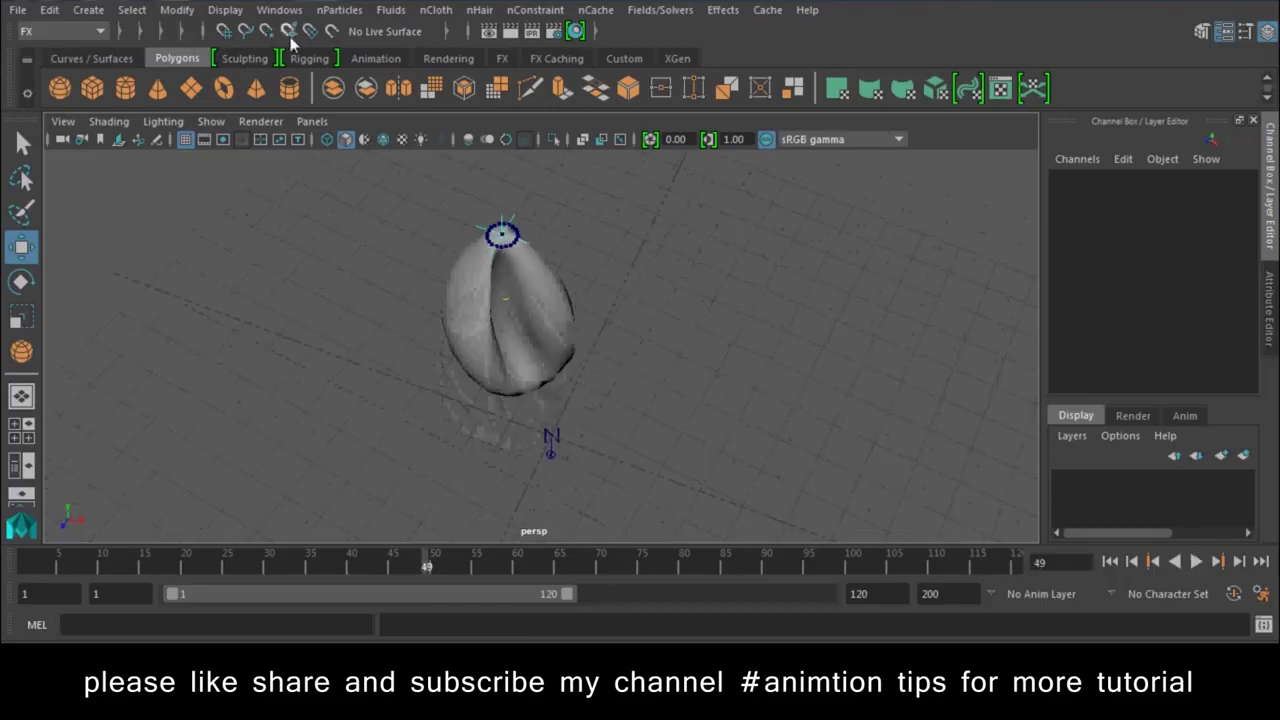
pyautogui.click(345, 12)
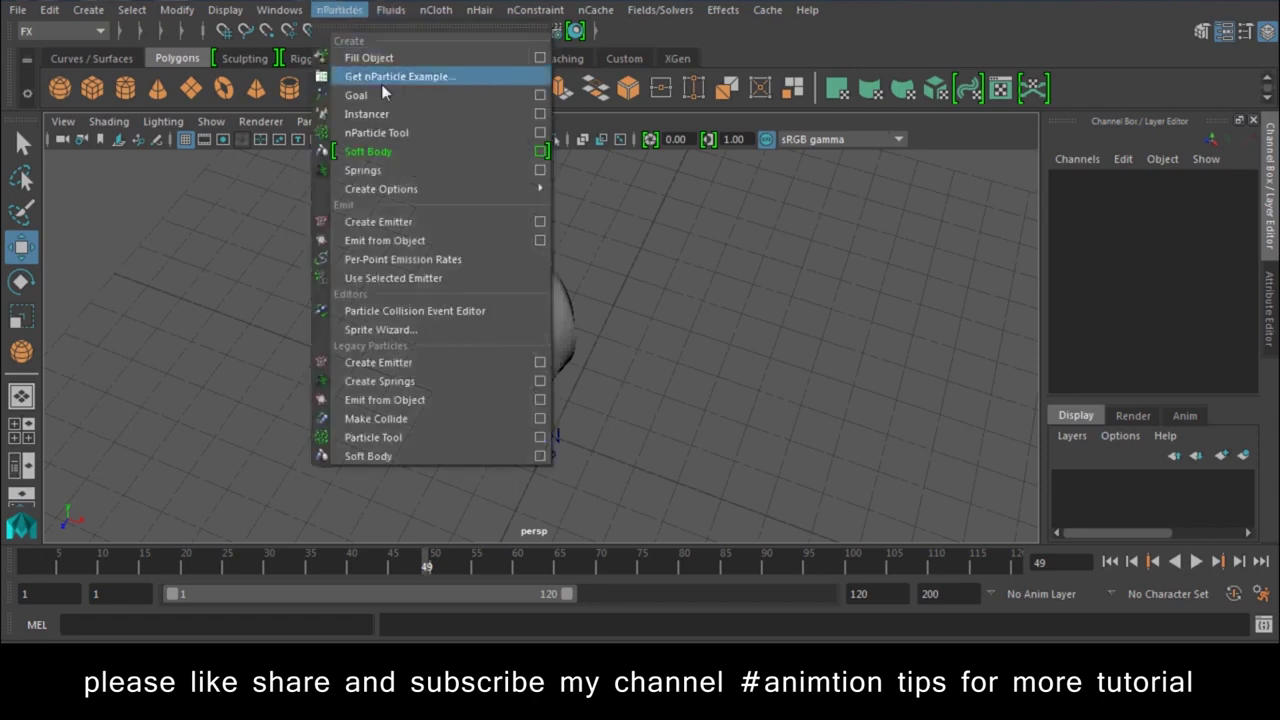
pyautogui.moveTo(381, 189)
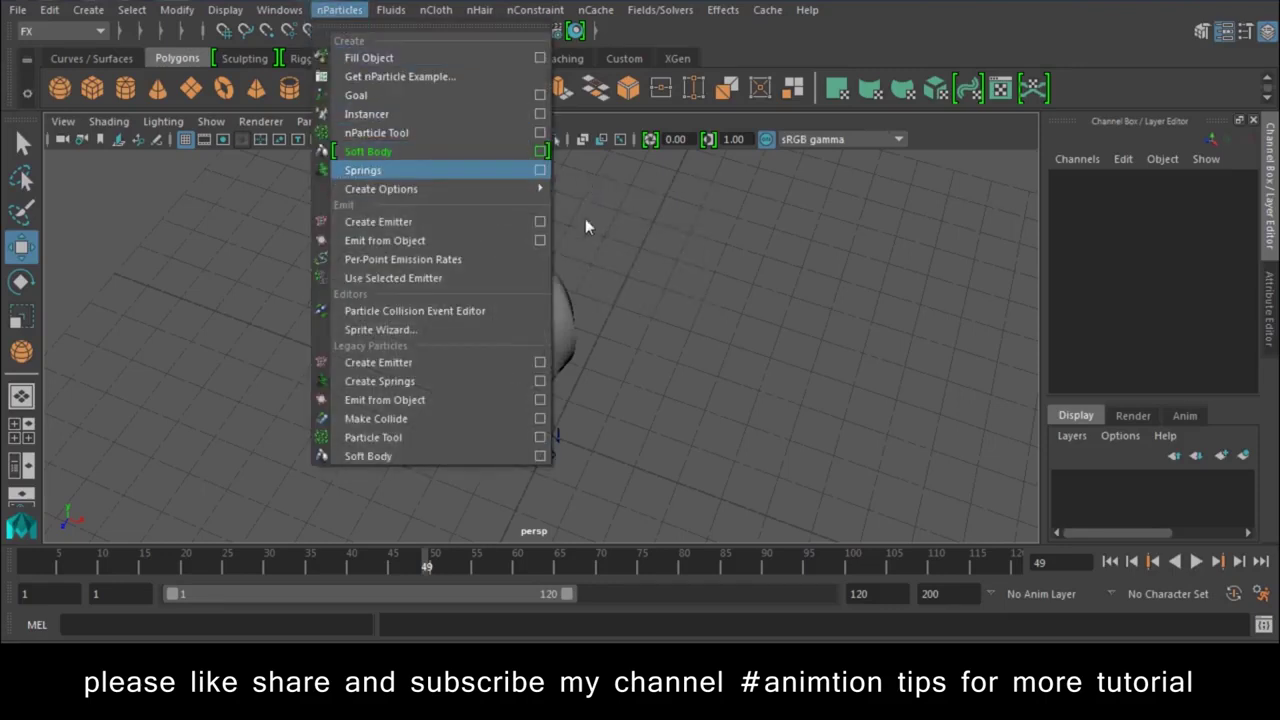
# Step: Add an Omni particle emitter inside the cloth and play it in wireframe, then return to shaded
pyautogui.click(420, 221)
pyautogui.moveTo(656, 439)
pyautogui.keyDown('alt'); pyautogui.mouseDown()
pyautogui.moveTo(536, 381)
pyautogui.moveTo(546, 460)
pyautogui.mouseUp(); pyautogui.keyUp('alt')
pyautogui.moveTo(535, 204)
pyautogui.keyDown('alt'); pyautogui.mouseDown()
pyautogui.moveTo(685, 322)
pyautogui.moveTo(571, 322)
pyautogui.mouseUp(); pyautogui.keyUp('alt')
pyautogui.click(547, 269)
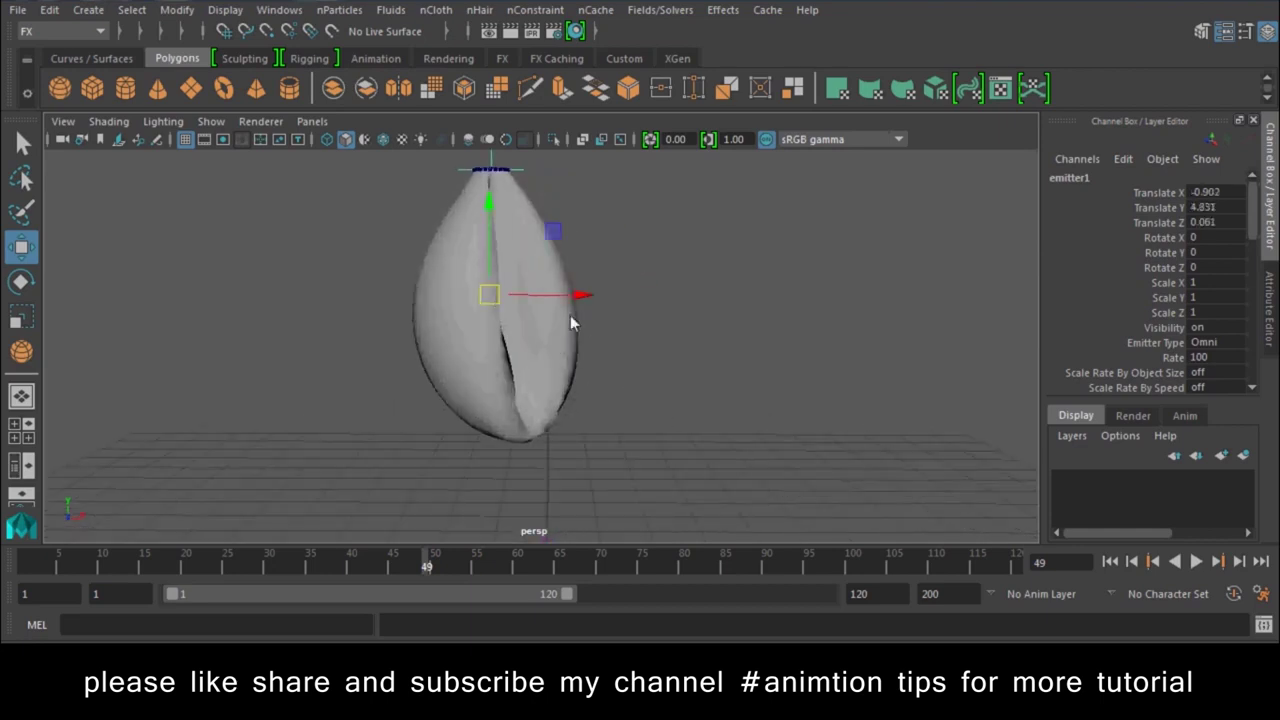
pyautogui.press('4')
pyautogui.click(1197, 562)
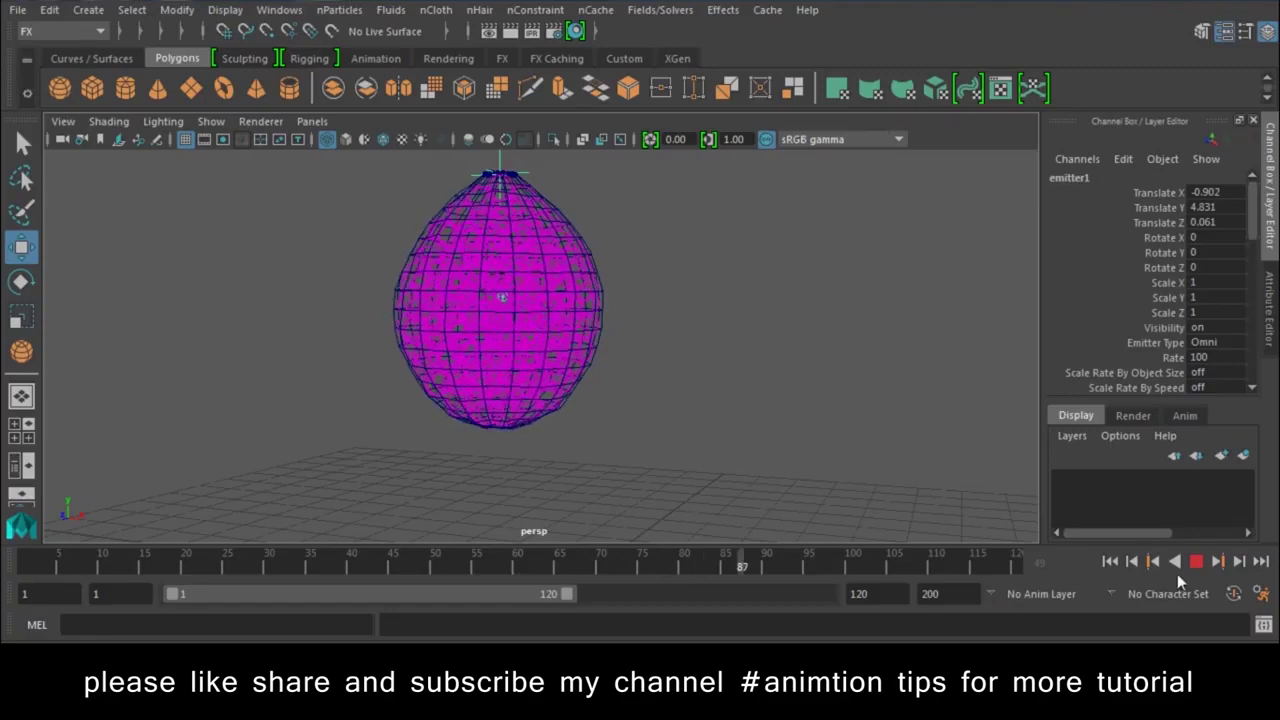
pyautogui.press('6')
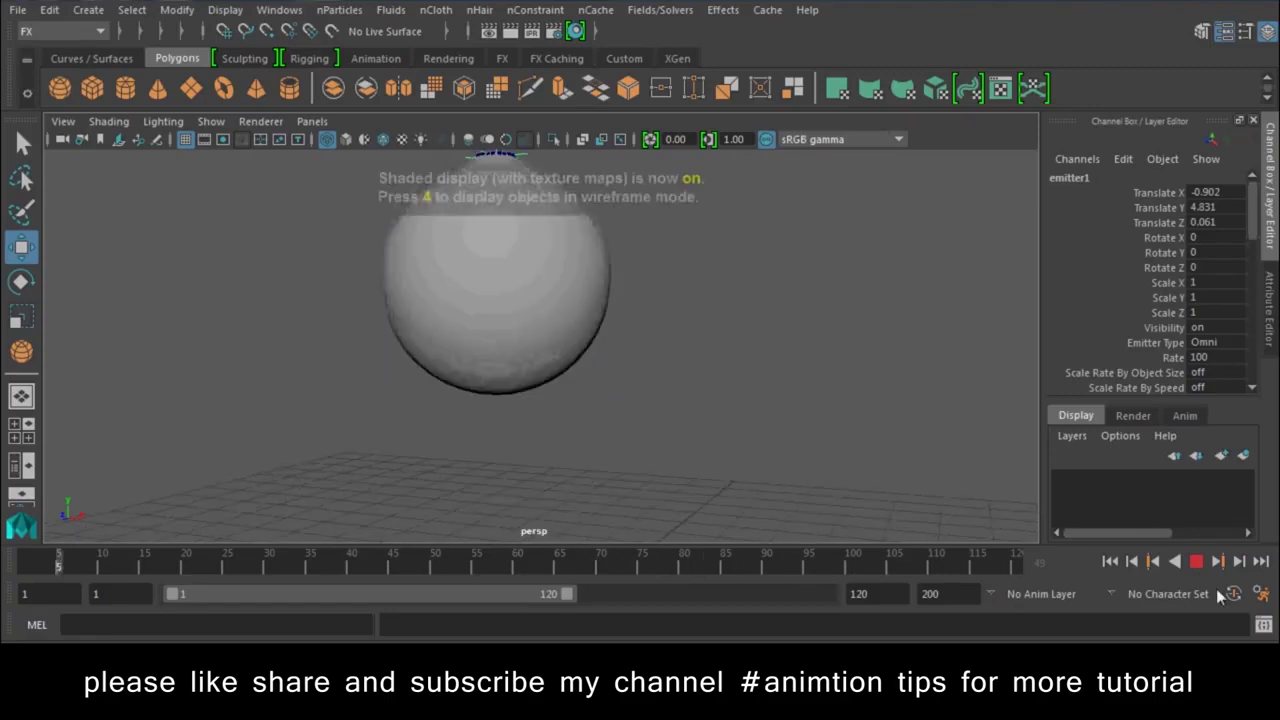
# Step: Extend the playback end to 600 frames, stop at frame 184, and put the cloth in vertex mode
pyautogui.doubleClick(887, 594)
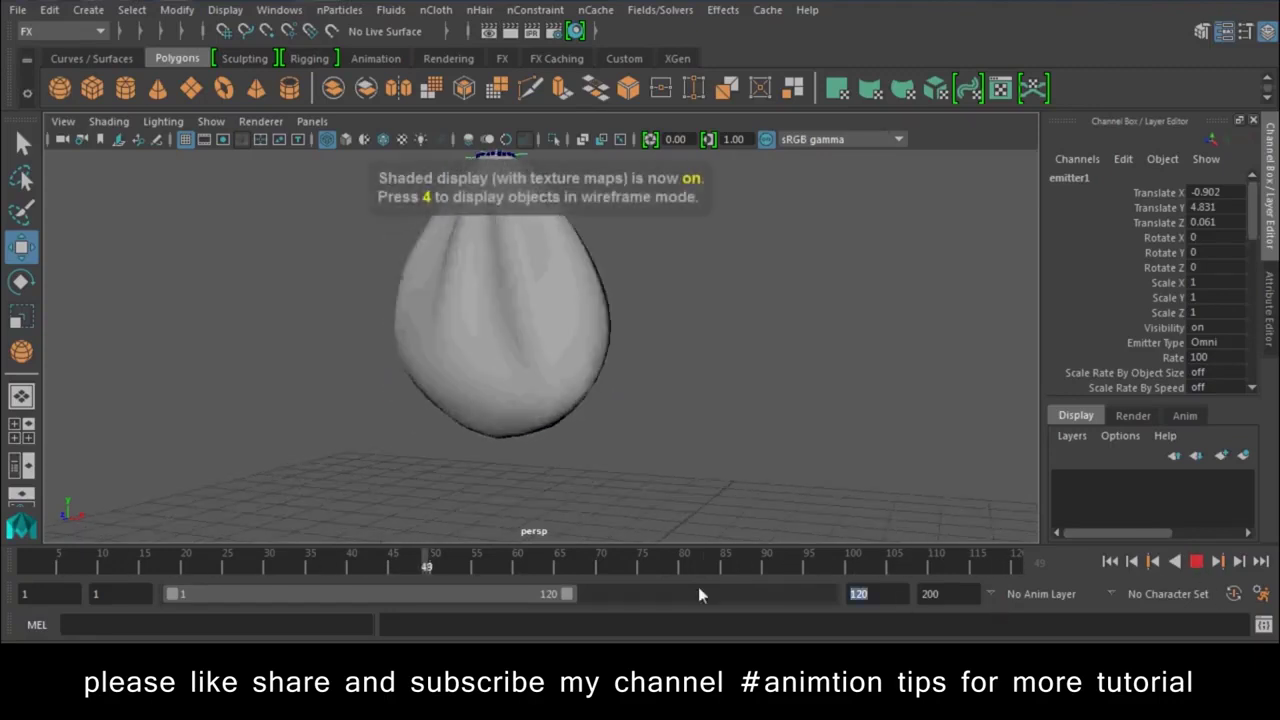
pyautogui.write('600')
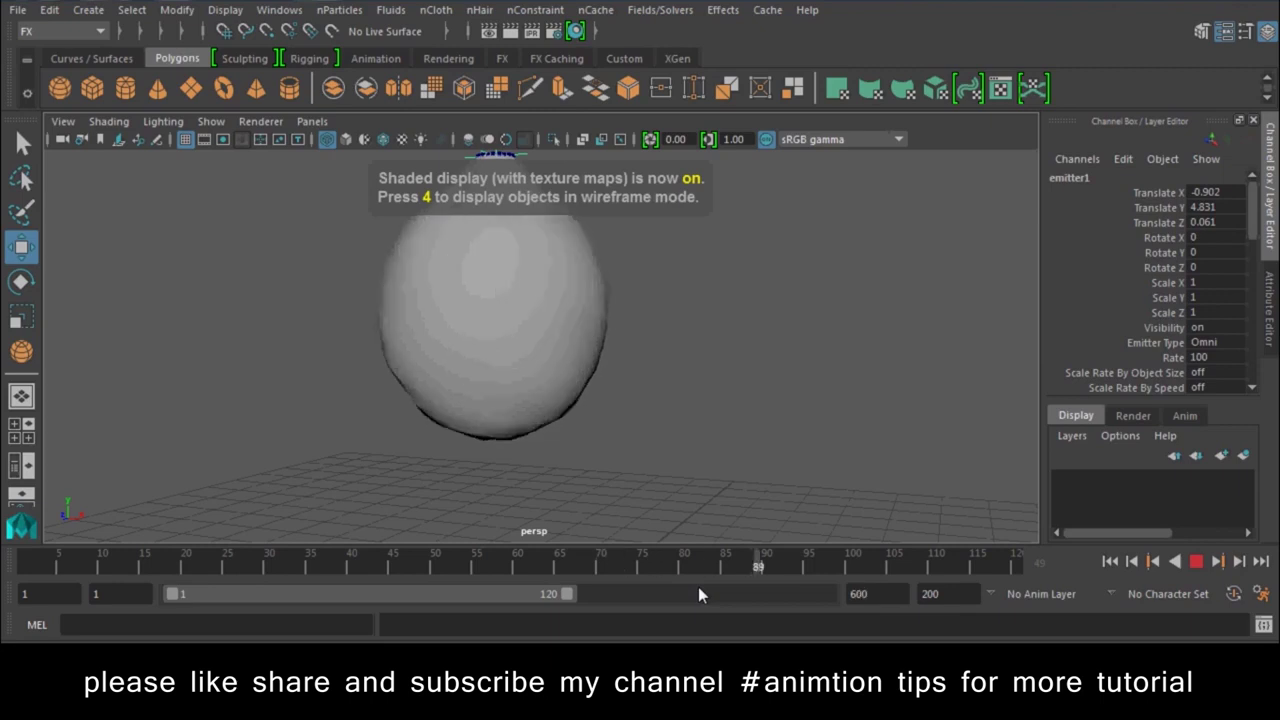
pyautogui.press('Return')
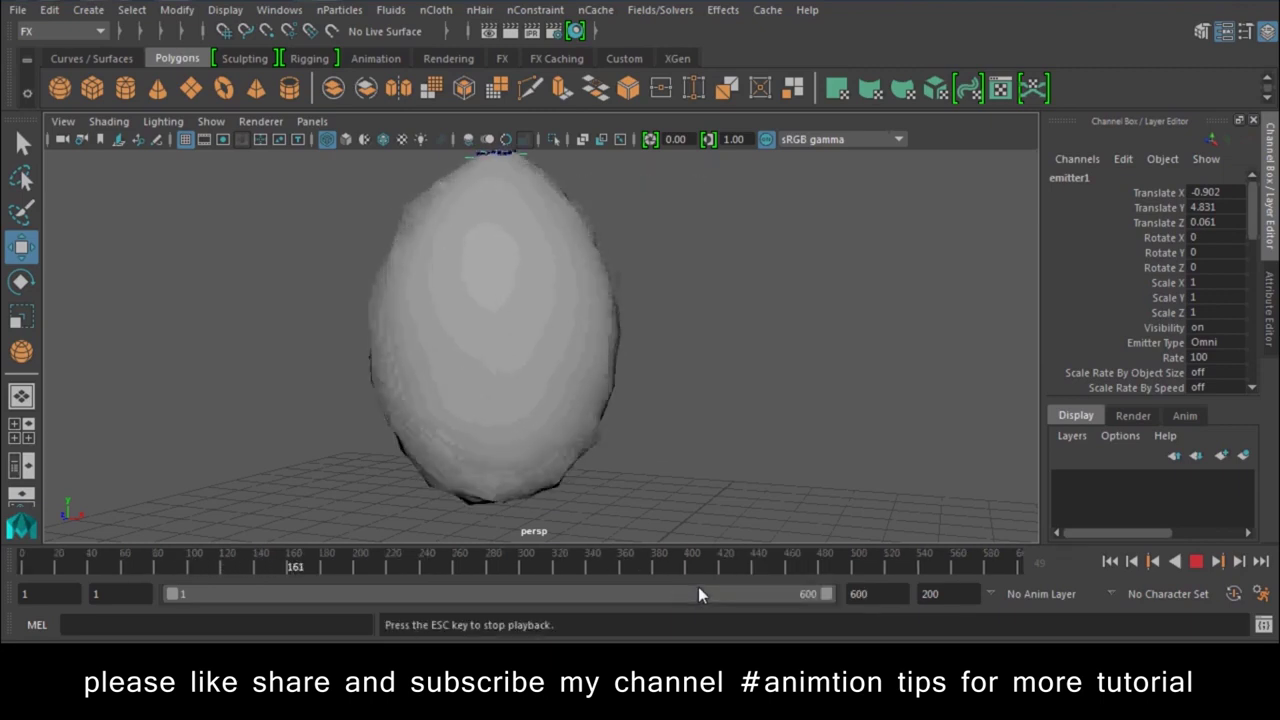
pyautogui.click(1199, 564)
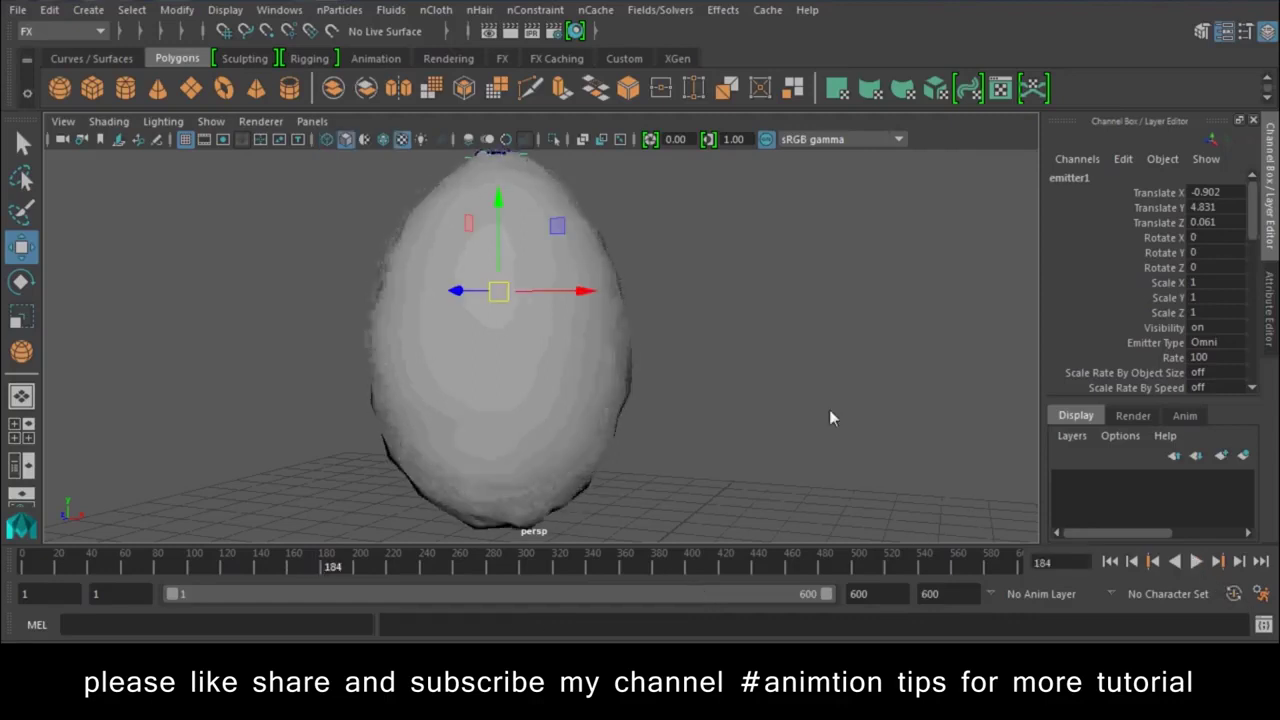
pyautogui.click(620, 333)
pyautogui.moveTo(612, 145); pyautogui.dragTo(500, 148, button='right')
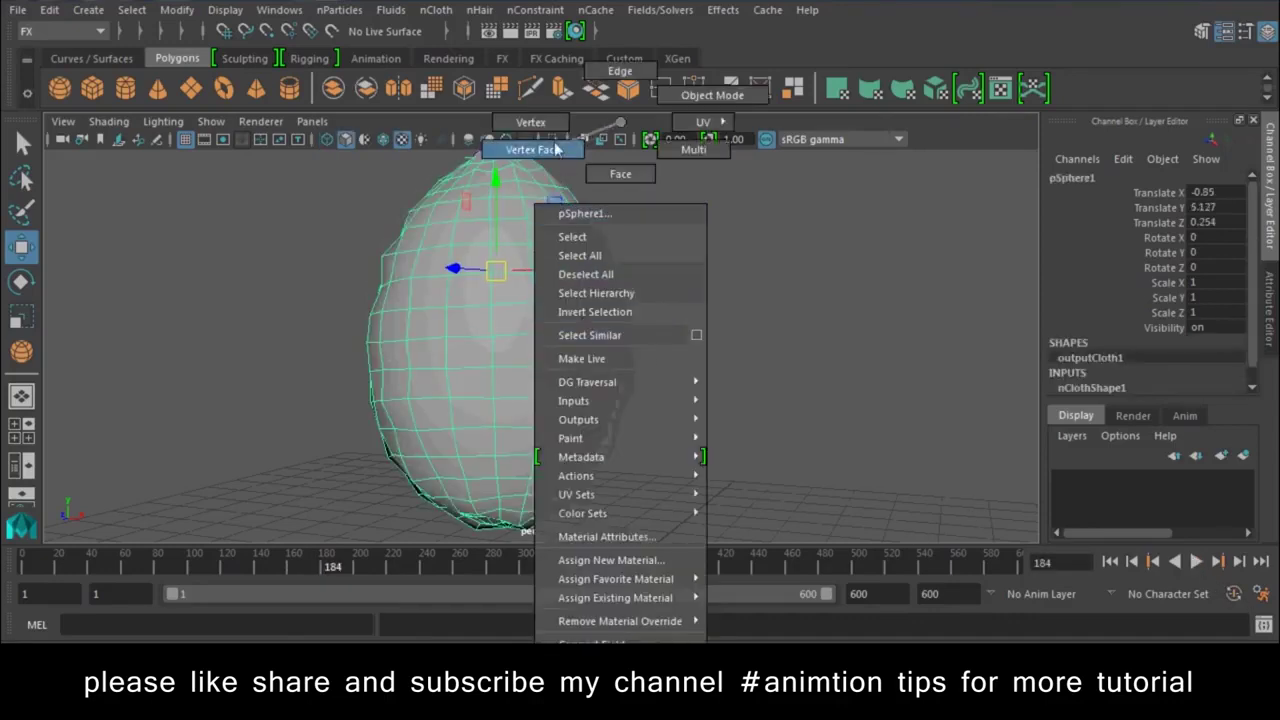
# Step: Select the cloth's bottom-side vertices for a Tearable Surface, undoing an accidental vertex pull
pyautogui.moveTo(612, 366); pyautogui.dragTo(644, 379)
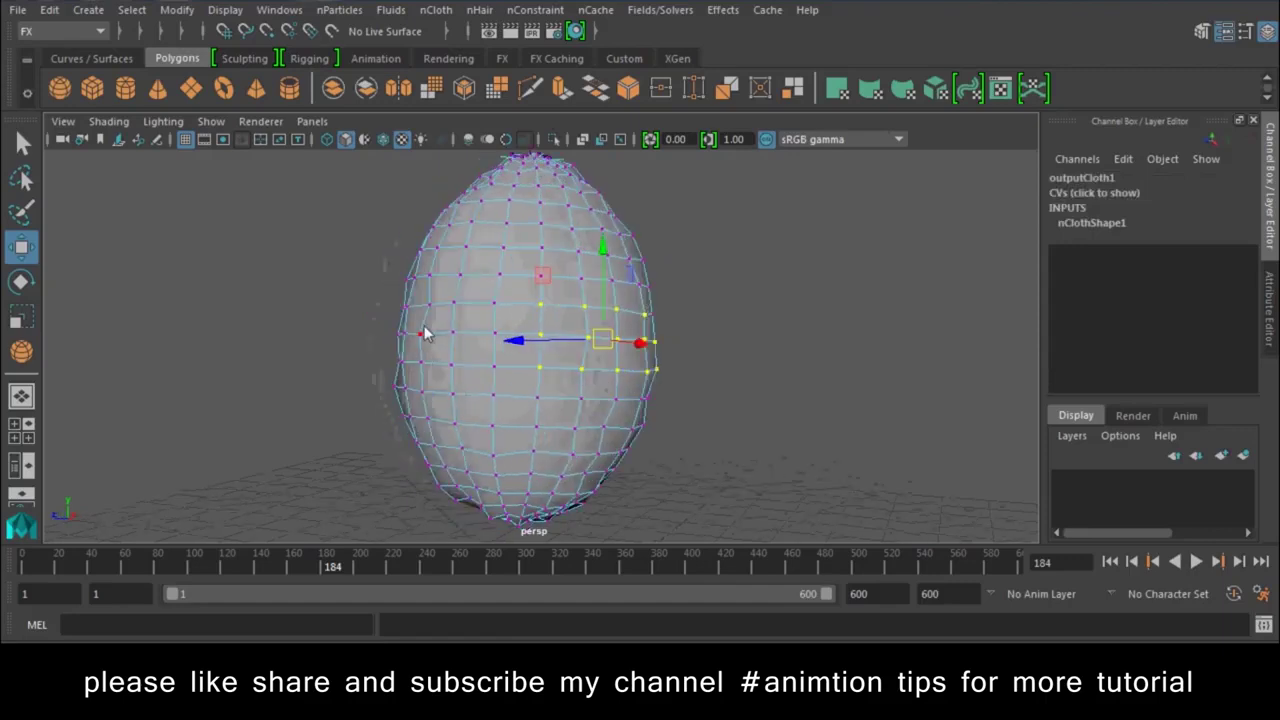
pyautogui.moveTo(474, 303); pyautogui.dragTo(425, 427)
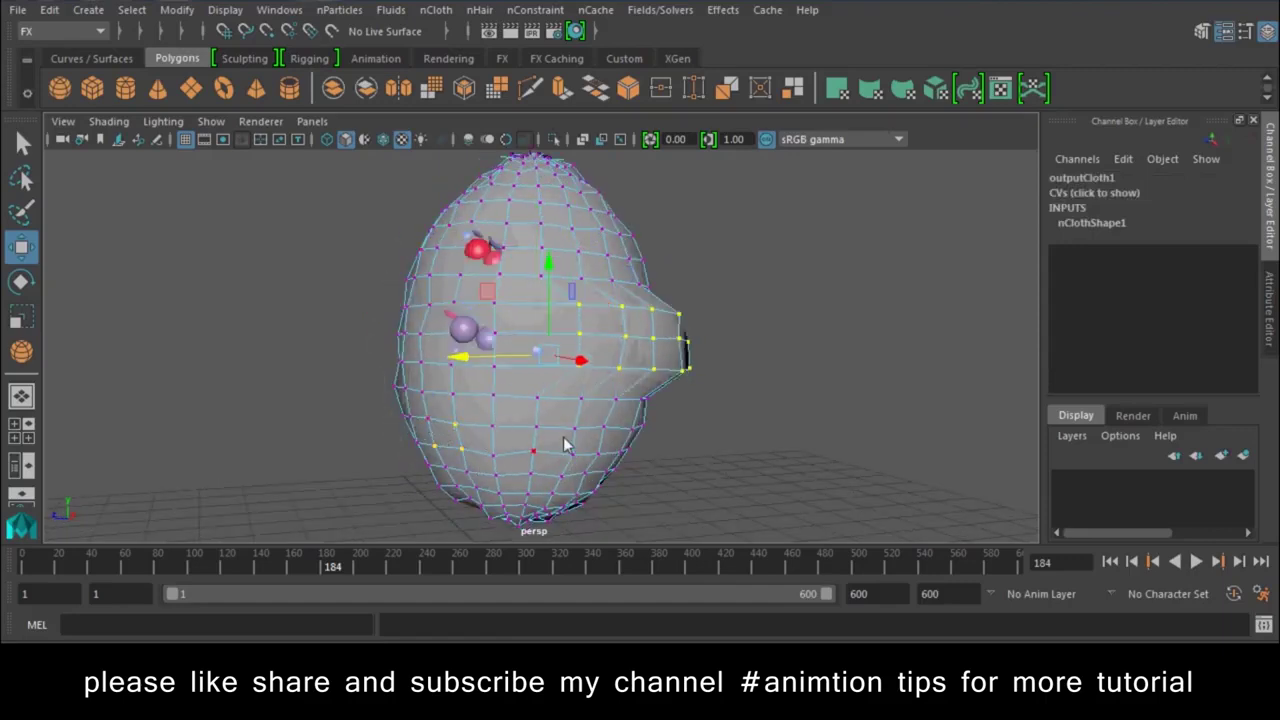
pyautogui.hotkey('ctrl', 'z')
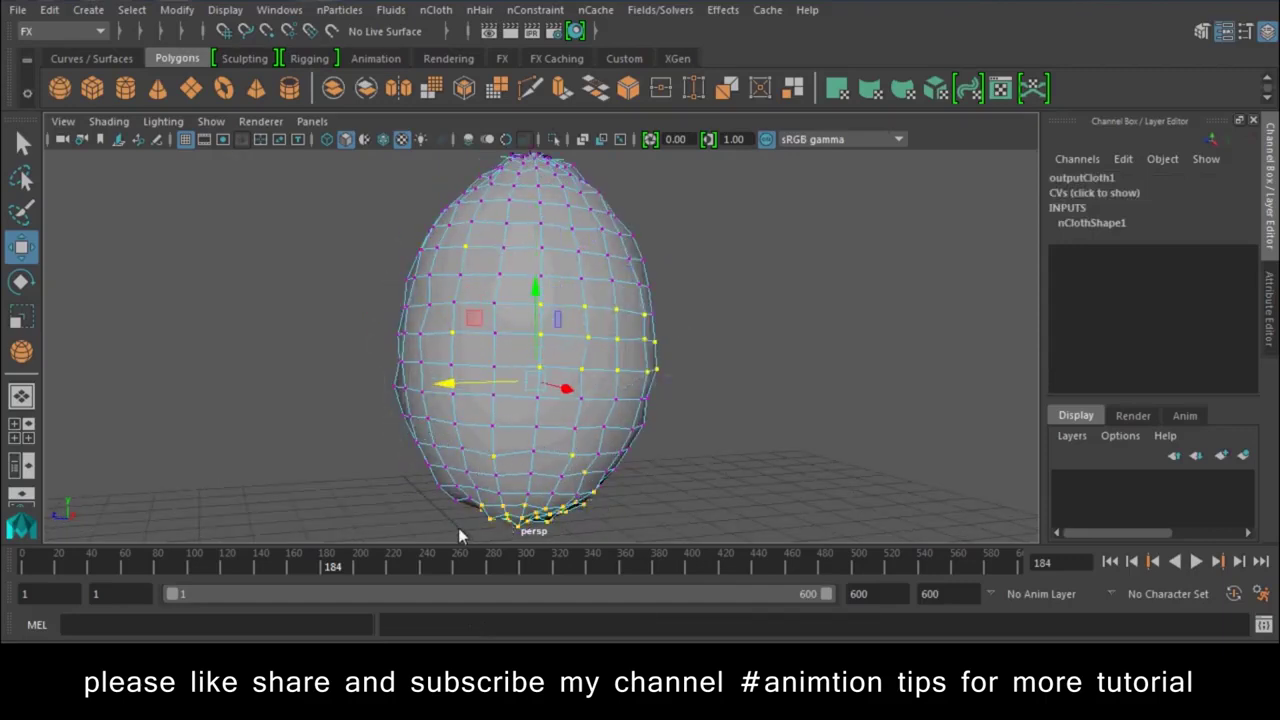
pyautogui.moveTo(375, 406)
pyautogui.keyDown('alt'); pyautogui.mouseDown()
pyautogui.moveTo(508, 334)
pyautogui.moveTo(618, 310)
pyautogui.mouseUp(); pyautogui.keyUp('alt')
pyautogui.click(535, 10)
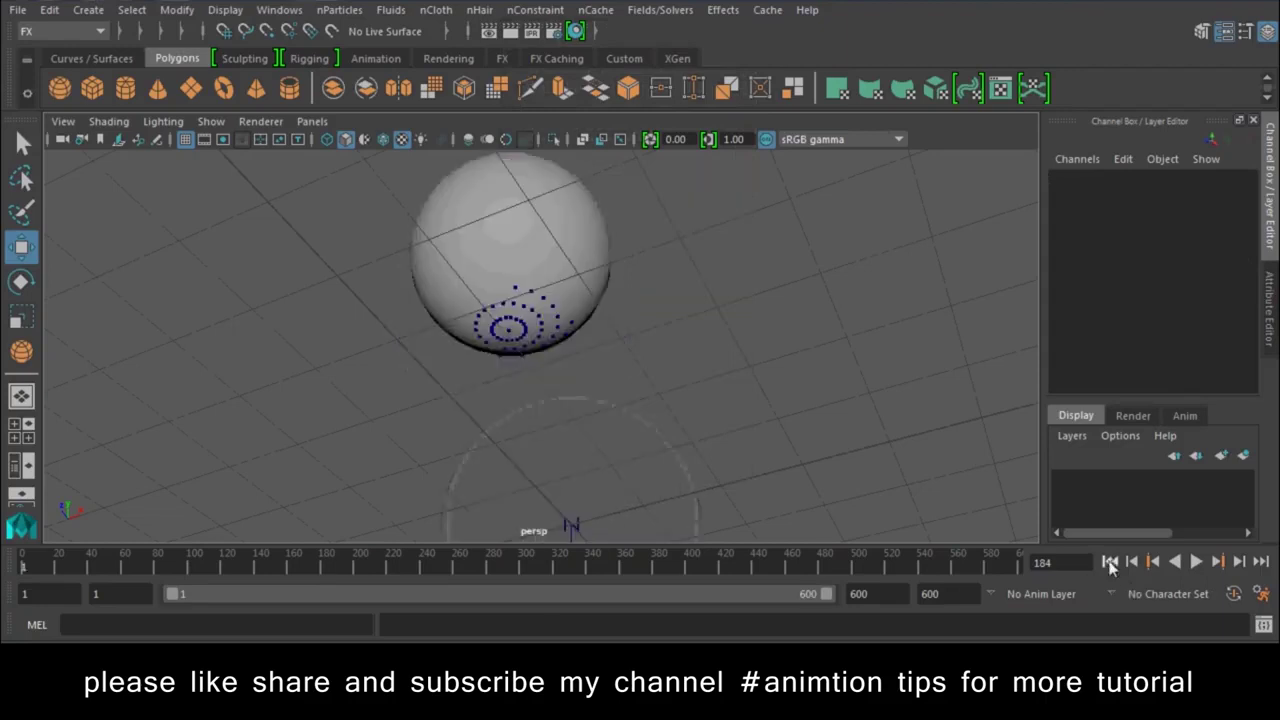
# Step: Play the simulation to frame 163 and orbit to a low side view of particles spilling out
pyautogui.click(1197, 562)
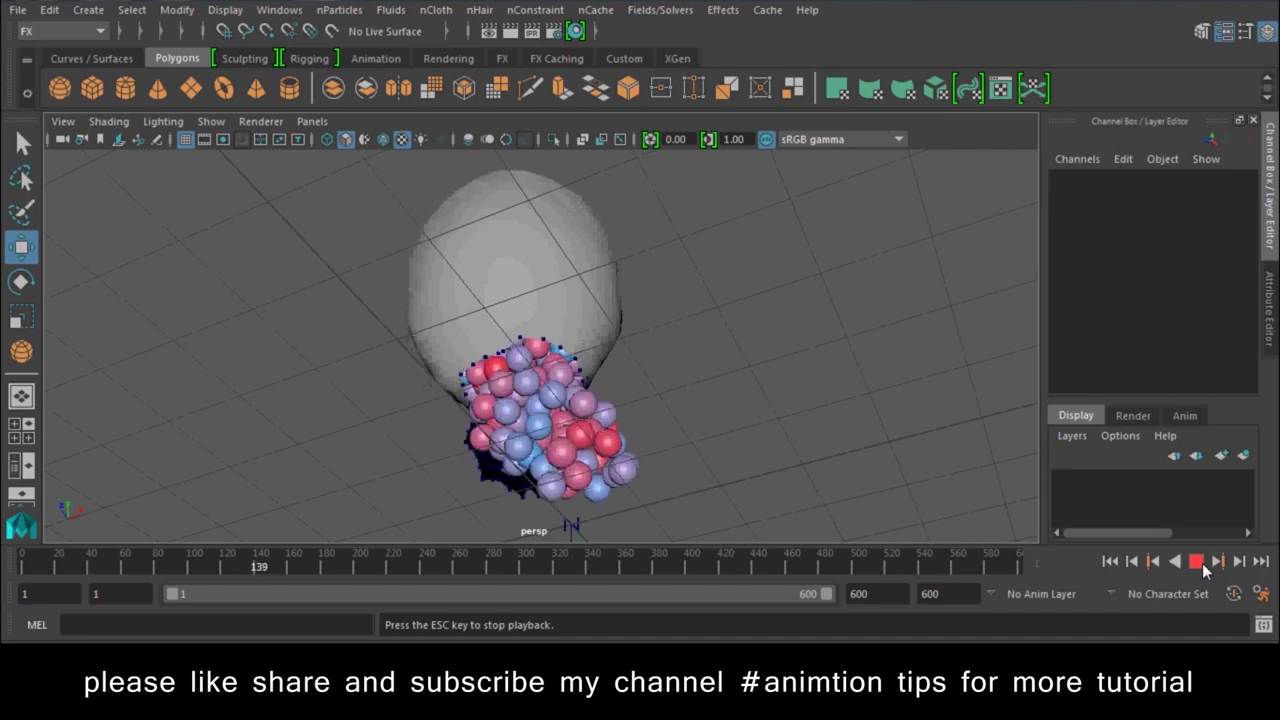
pyautogui.click(1202, 563)
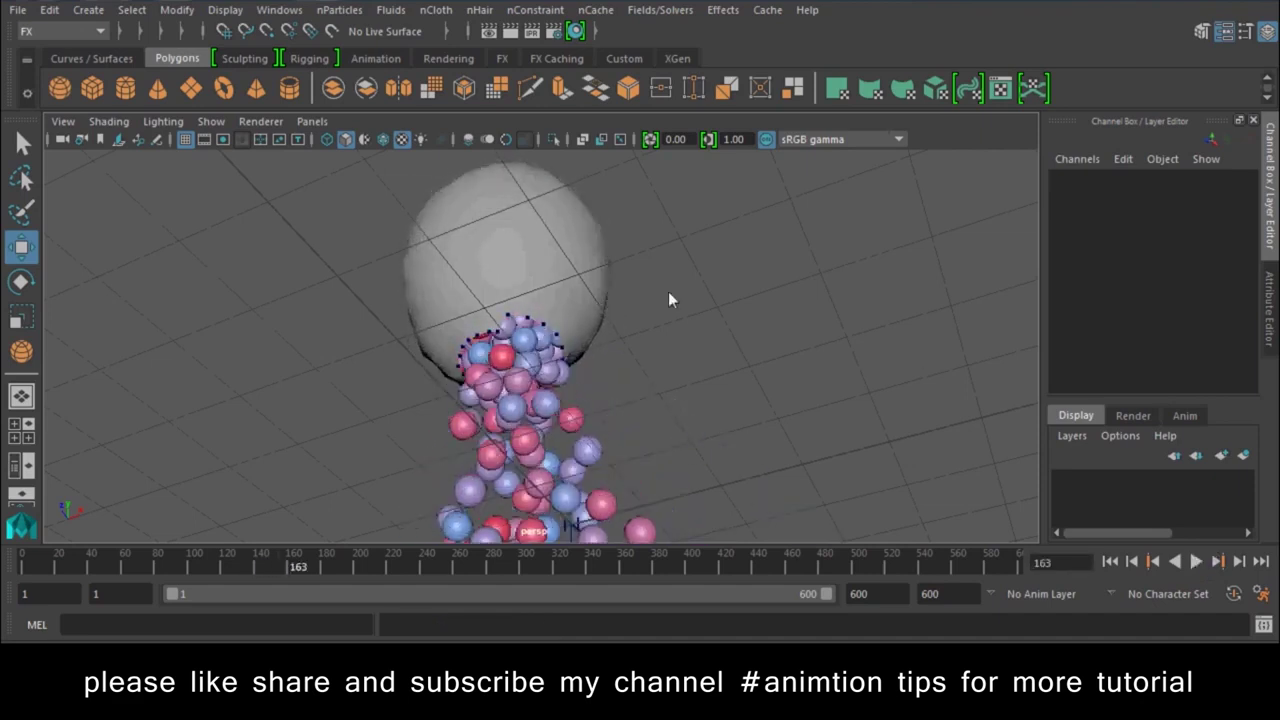
pyautogui.moveTo(668, 381)
pyautogui.keyDown('alt'); pyautogui.mouseDown()
pyautogui.moveTo(794, 352)
pyautogui.moveTo(946, 443)
pyautogui.moveTo(757, 343)
pyautogui.moveTo(797, 461)
pyautogui.moveTo(508, 363)
pyautogui.moveTo(344, 472)
pyautogui.moveTo(508, 420)
pyautogui.moveTo(502, 432)
pyautogui.mouseUp(); pyautogui.keyUp('alt')
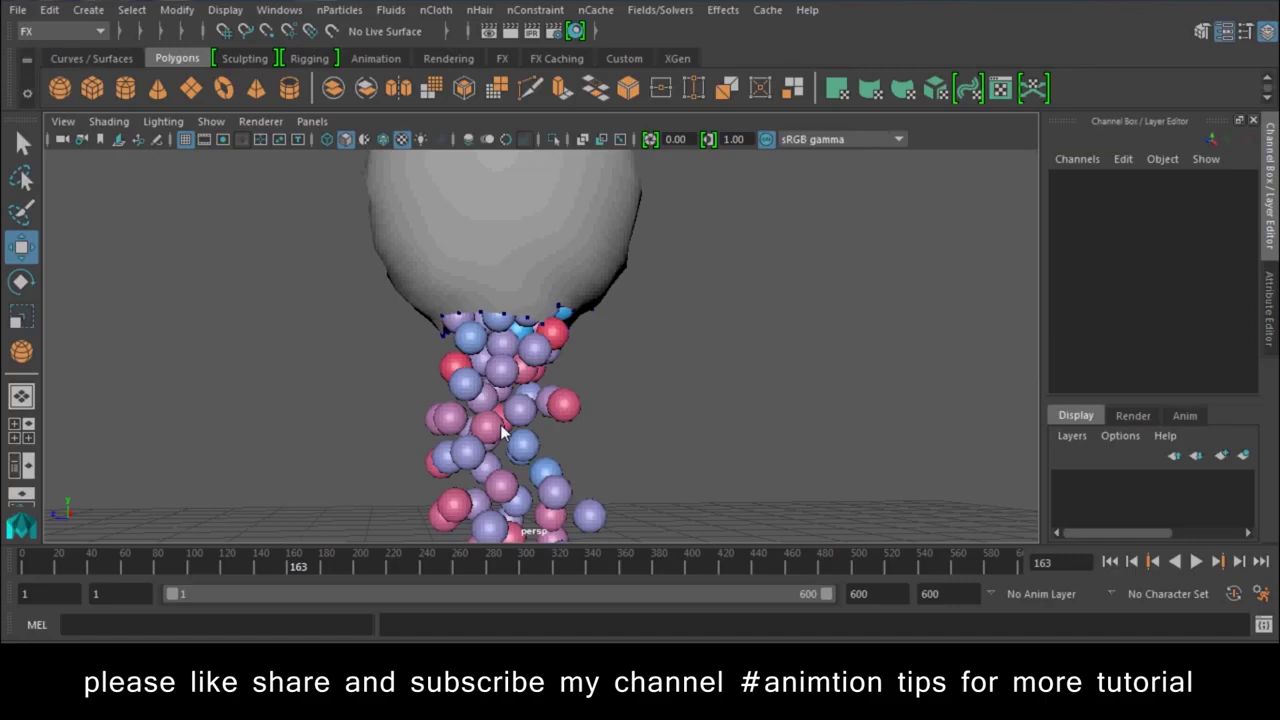